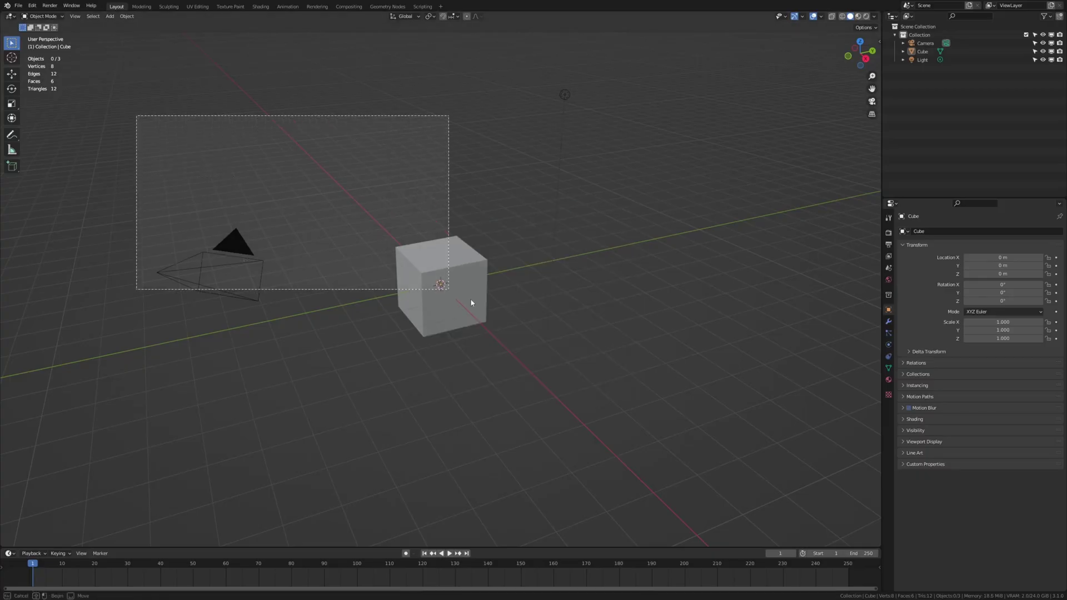
- Delete the default cube, camera and light, and add a metaball ball at the origin
key(a)
key(Delete)
key(shift+a)
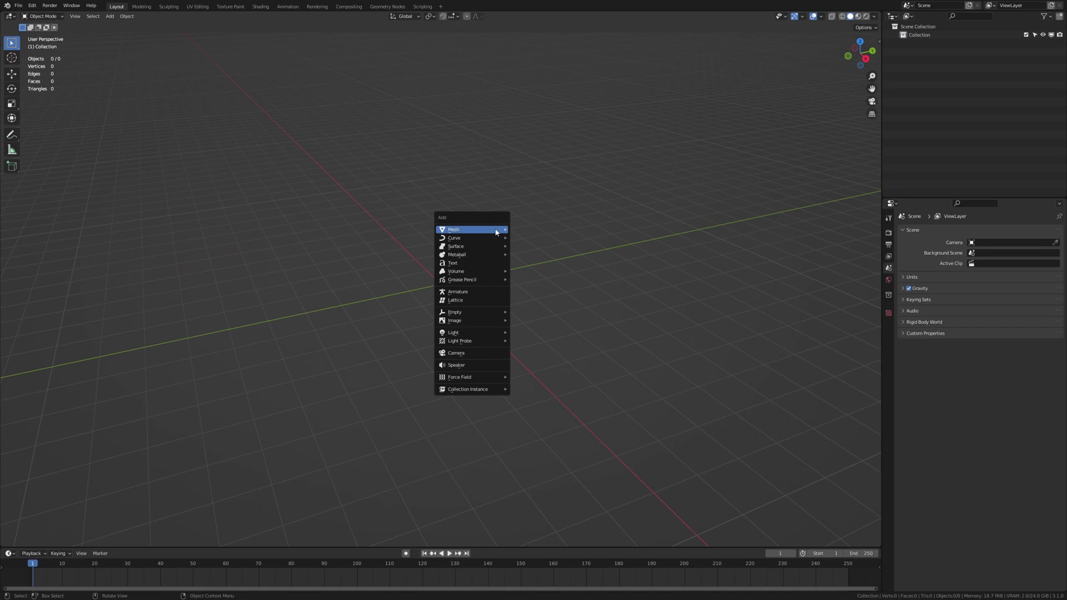
mouse_move(495, 255)
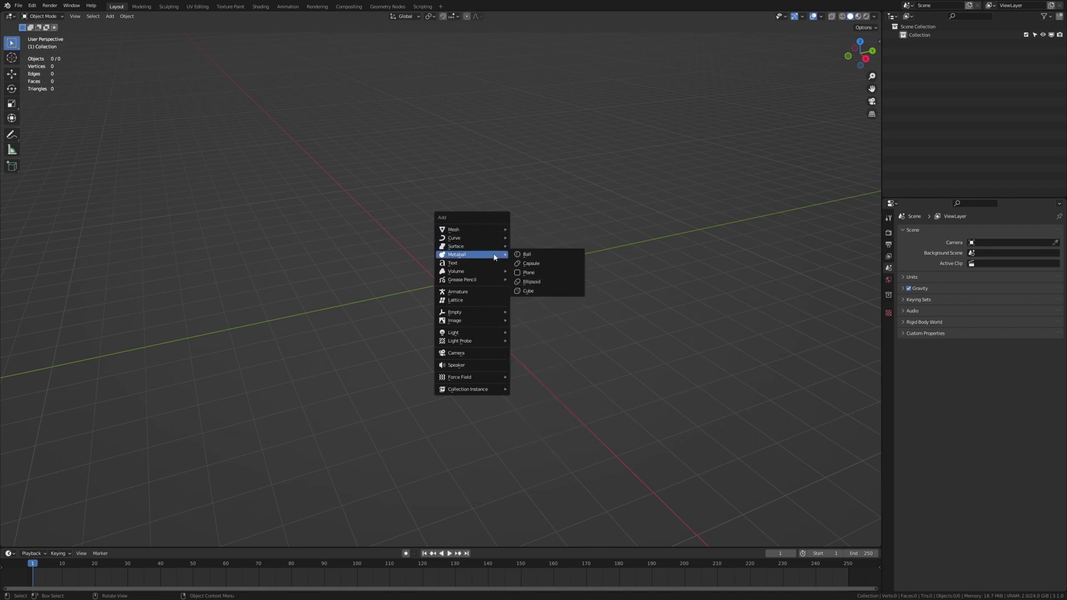
click(537, 257)
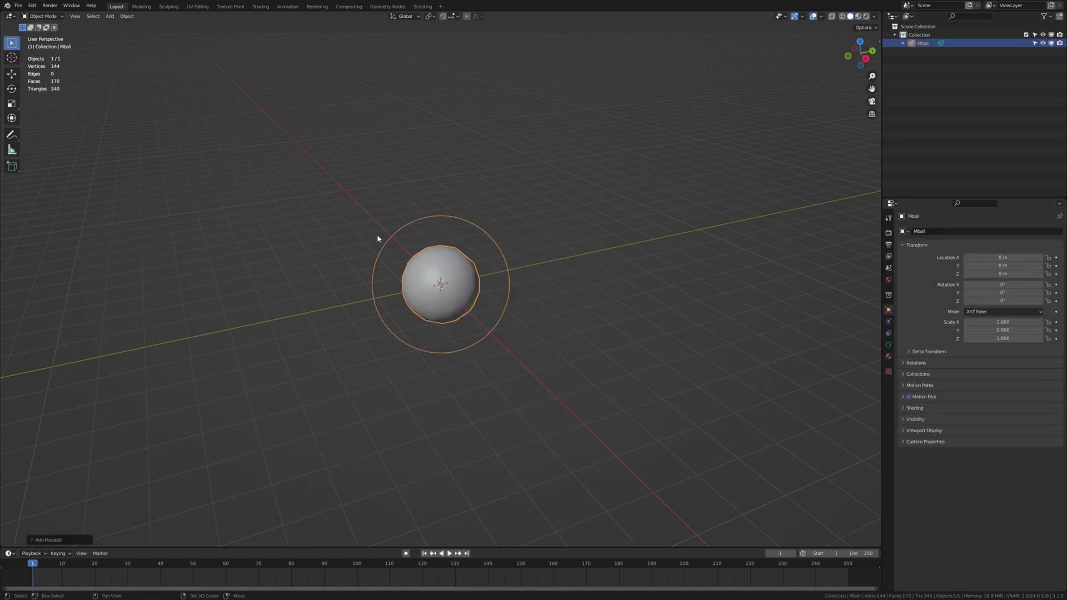
- Duplicate the metaball in place repeatedly, doubling it to sixteen stacked copies
key(shift+d)
right_click(355, 197)
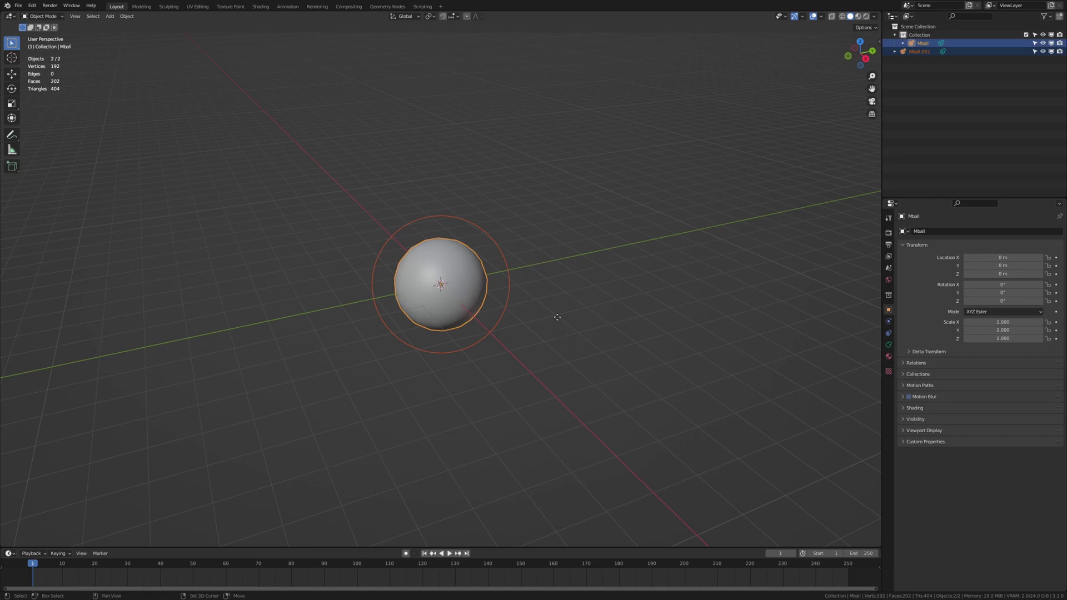
key(shift+d)
right_click(542, 297)
drag(324, 193, 578, 350)
key(shift+d)
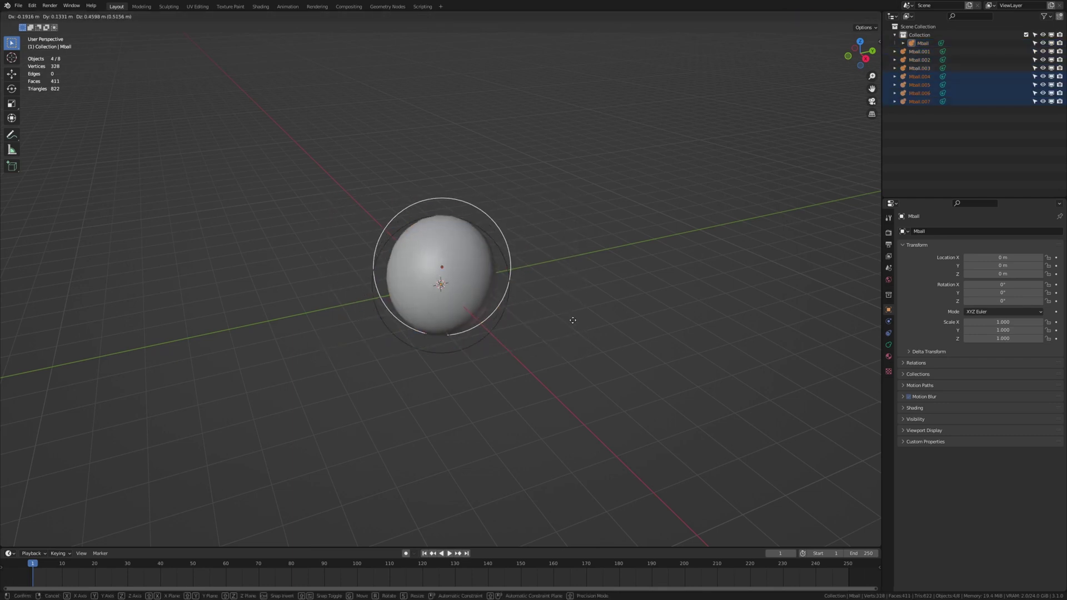
right_click(573, 319)
drag(322, 202, 564, 352)
key(shift+d)
right_click(554, 321)
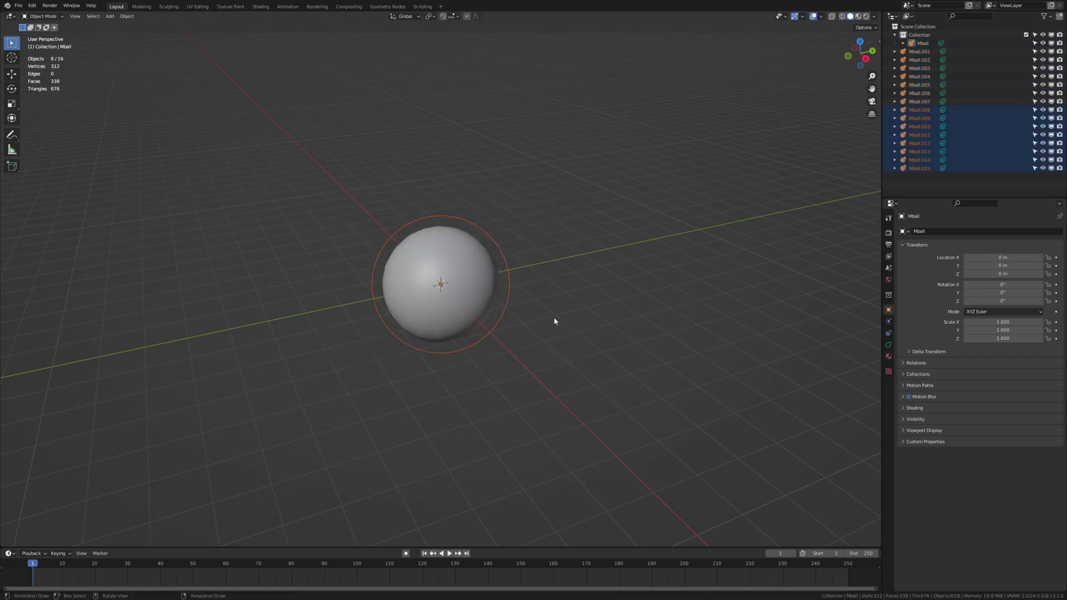
middle_drag(474, 290, 487, 254)
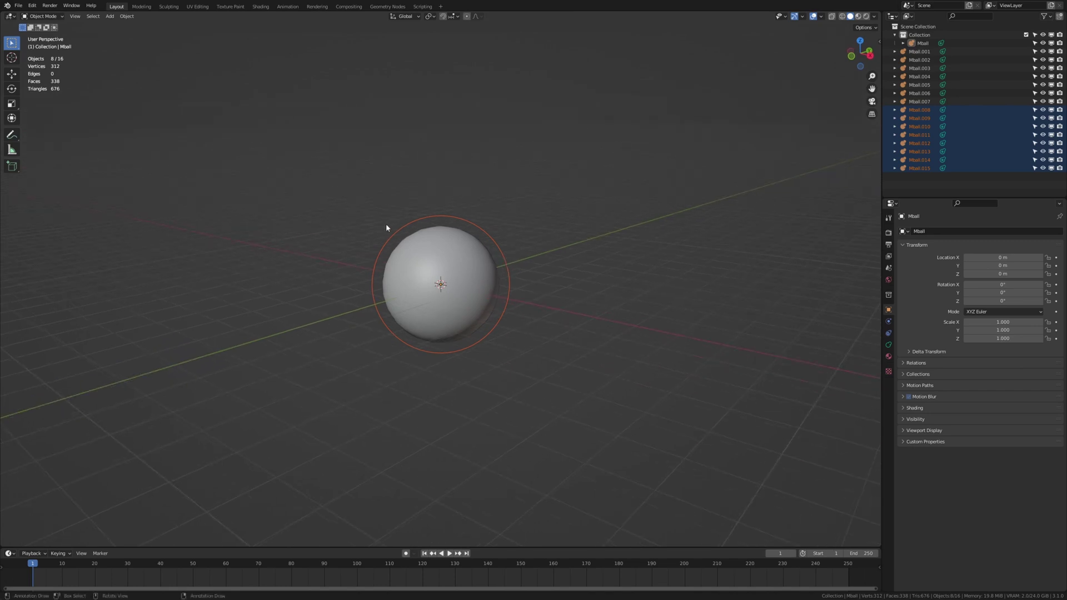
- Randomize Transform all sixteen metaballs with a 3.4 m location spread and 1.27 scale
key(a)
key(F3)
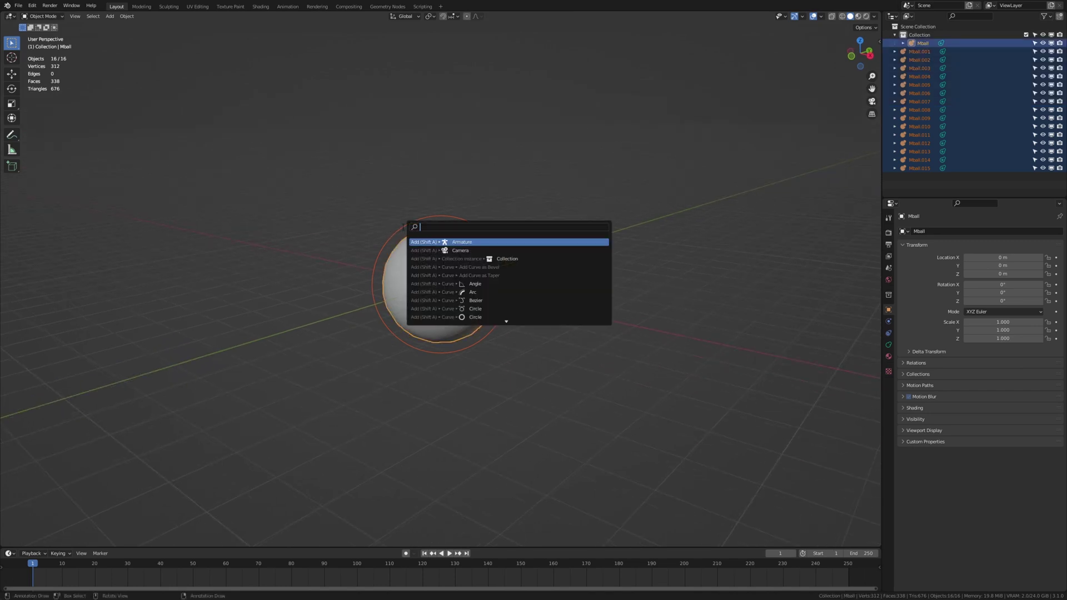
text(rand)
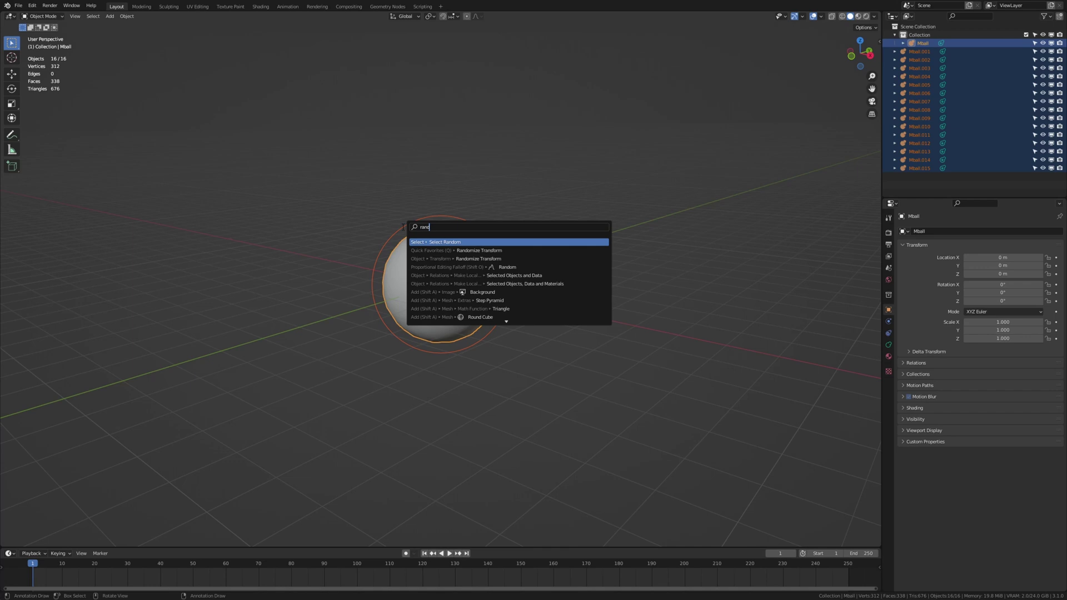
text( t)
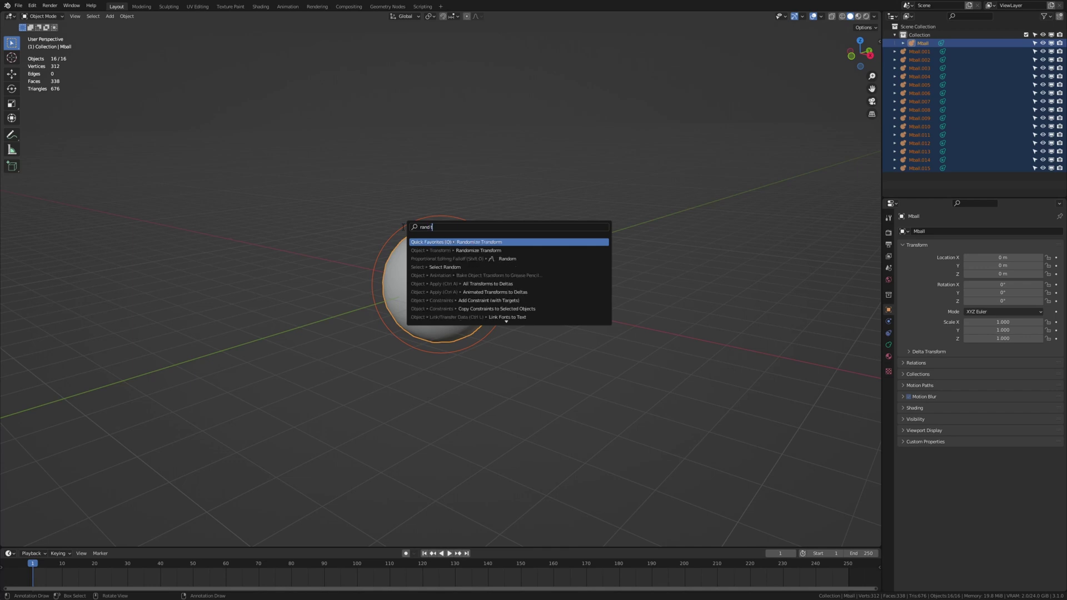
key(Return)
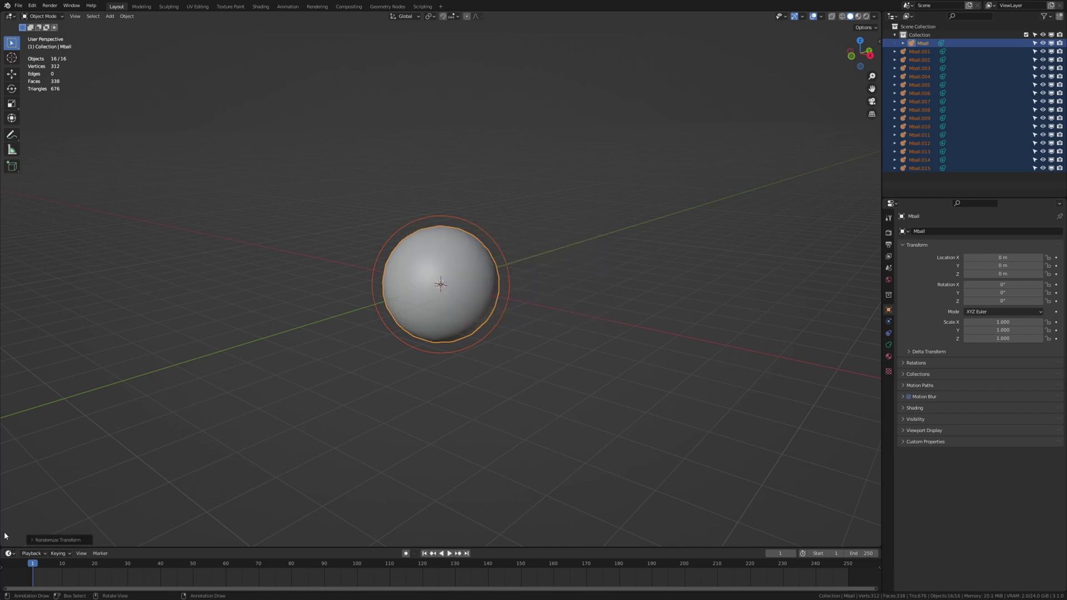
click(31, 539)
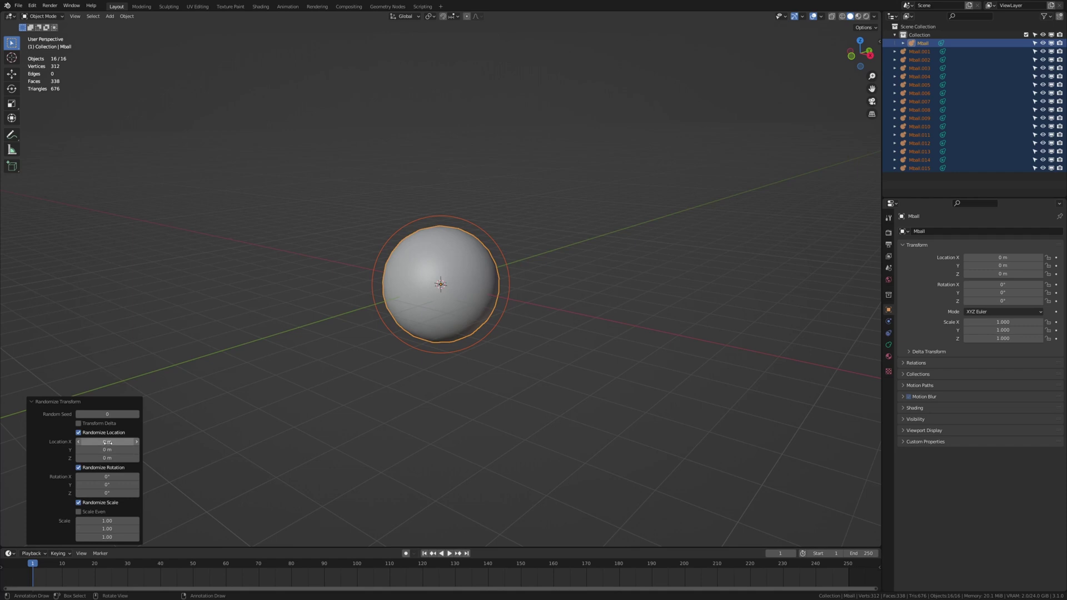
drag(107, 442, 303, 458)
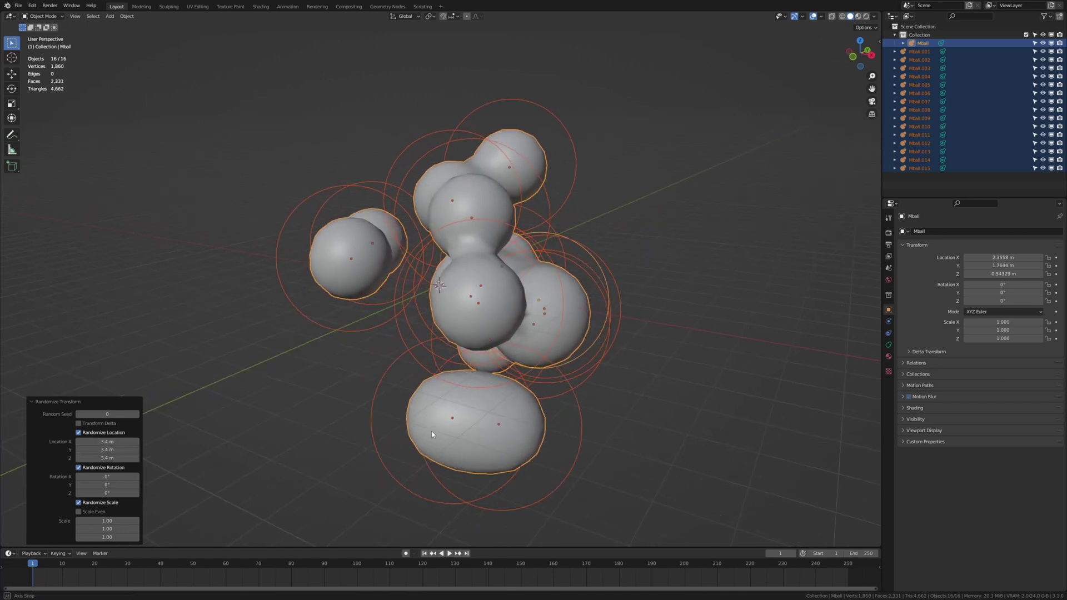
middle_drag(432, 434, 448, 424)
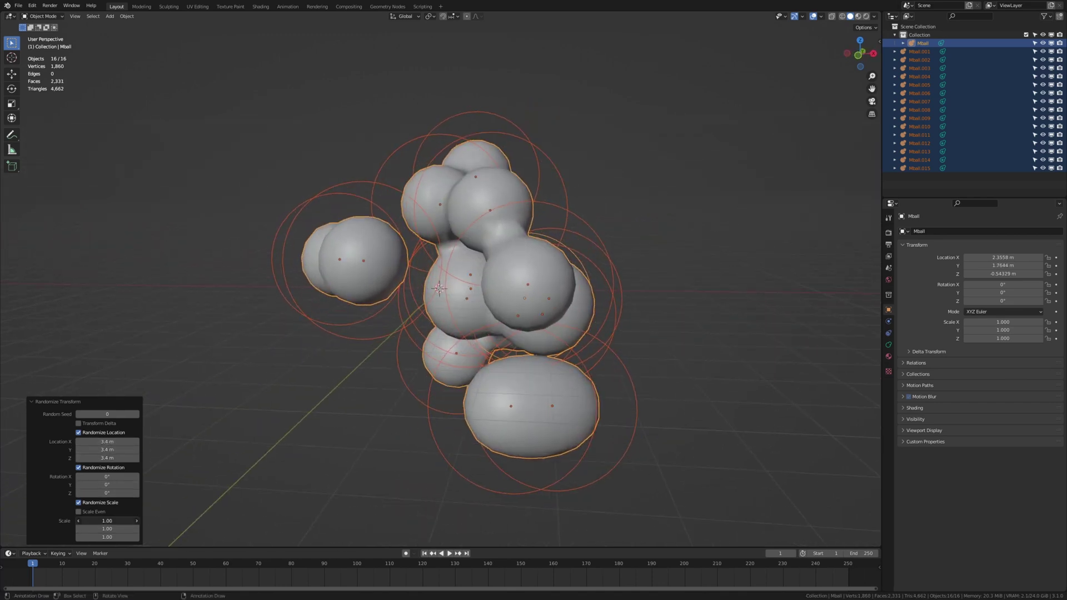
drag(107, 521, 125, 537)
middle_drag(550, 417, 622, 456)
- Drag Mball.012 and Mball.013 inward so they merge with the cluster
click(625, 457)
drag(625, 458, 599, 421)
middle_drag(599, 421, 695, 405)
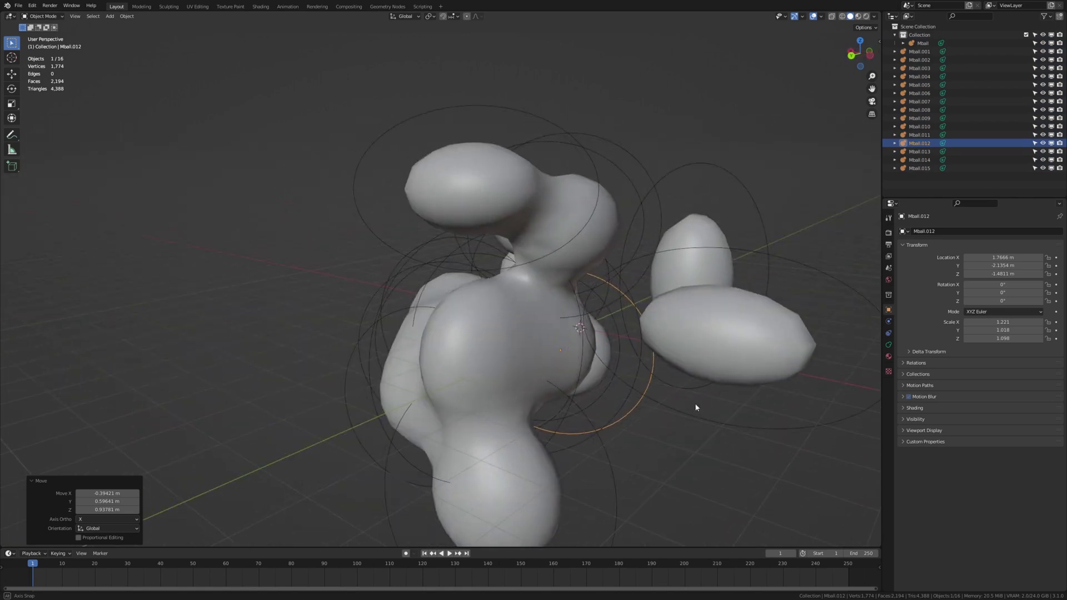
click(765, 432)
drag(765, 427, 589, 405)
middle_drag(589, 405, 448, 377)
scroll(575, 402, down, 5)
scroll(575, 402, up, 3)
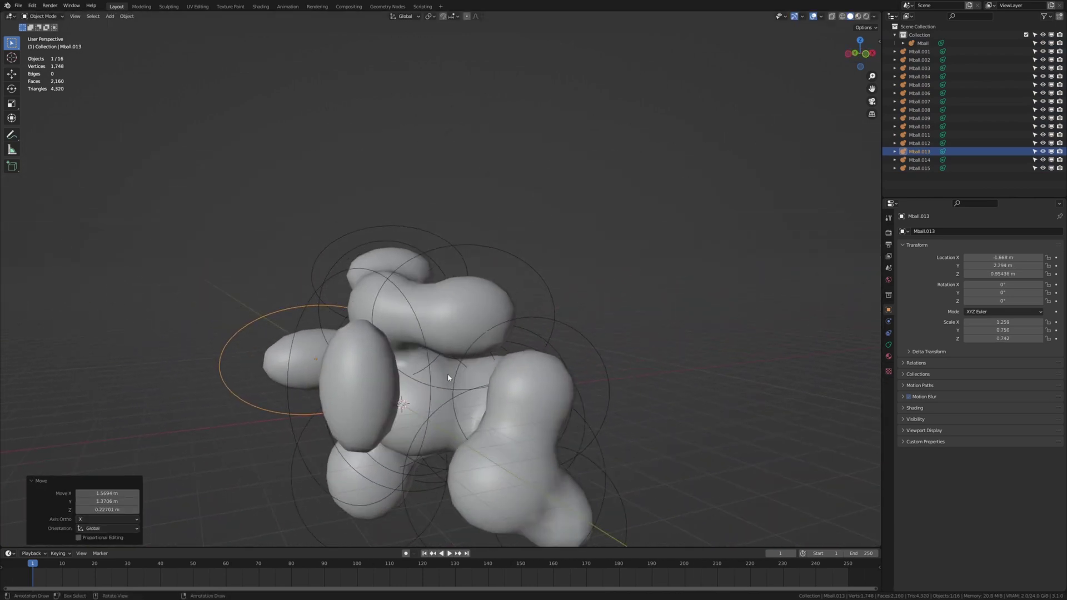
- Move Mball.015 into the cluster, constrained to the horizontal plane
click(433, 366)
click(434, 367)
key(g)
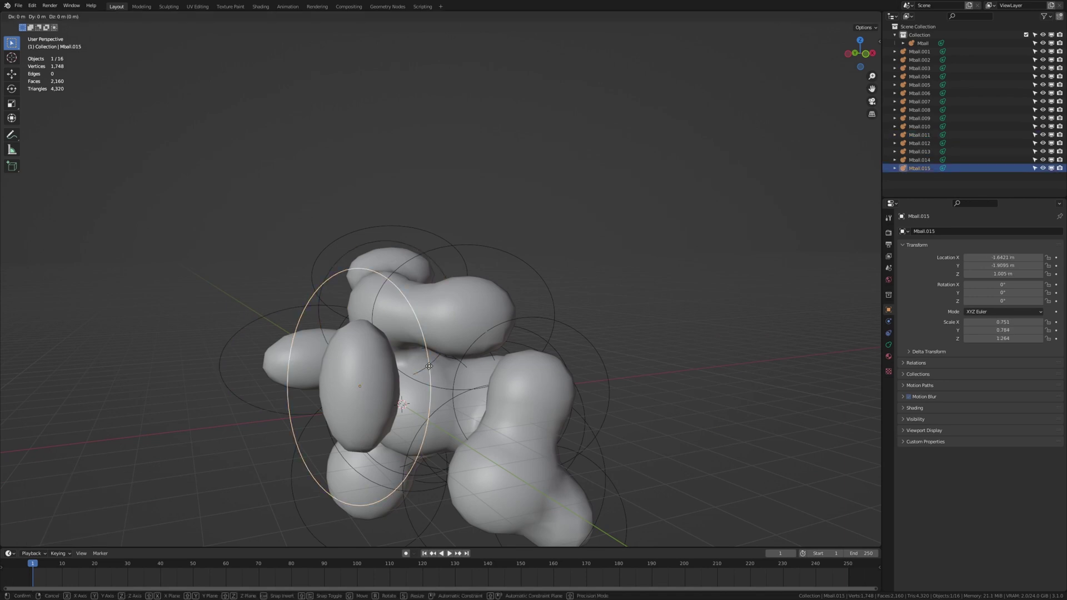
key(shift+z)
click(474, 350)
middle_drag(473, 350, 435, 364)
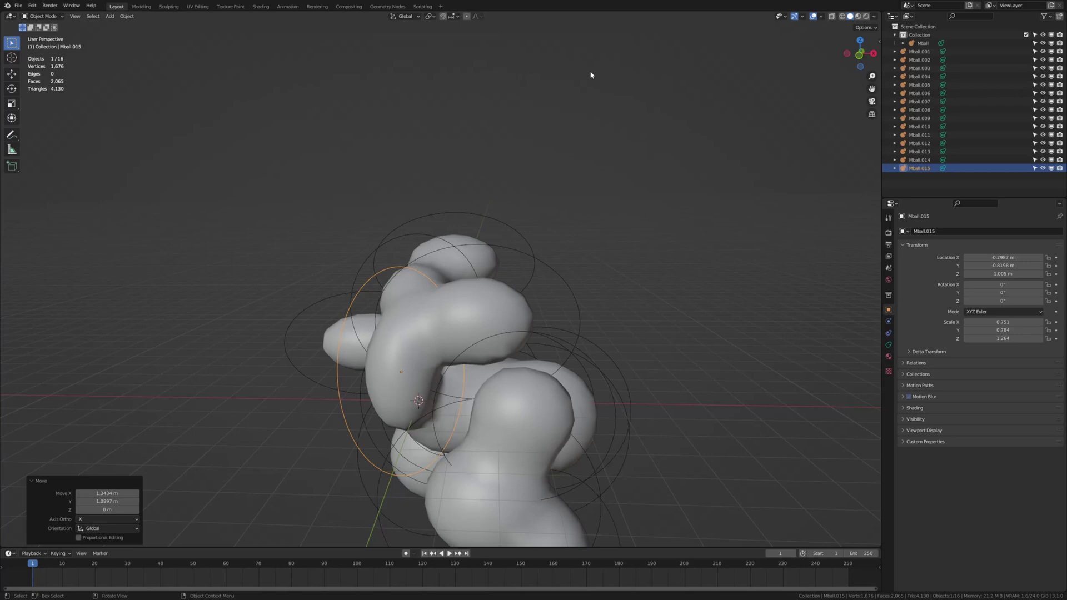
- Set the base metaball's viewport resolution to 0.2 m
click(522, 319)
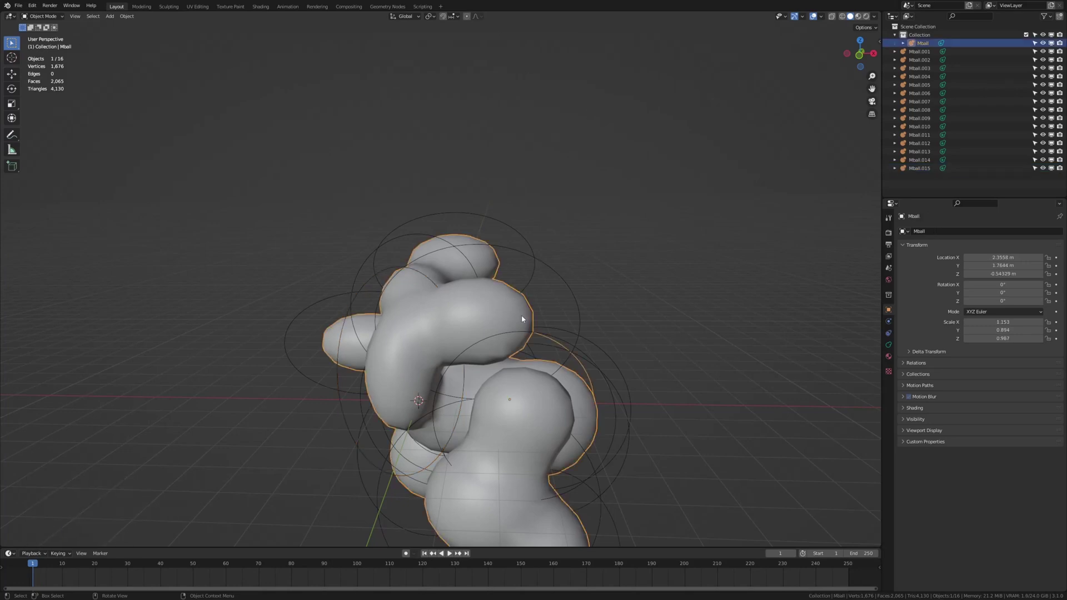
click(888, 344)
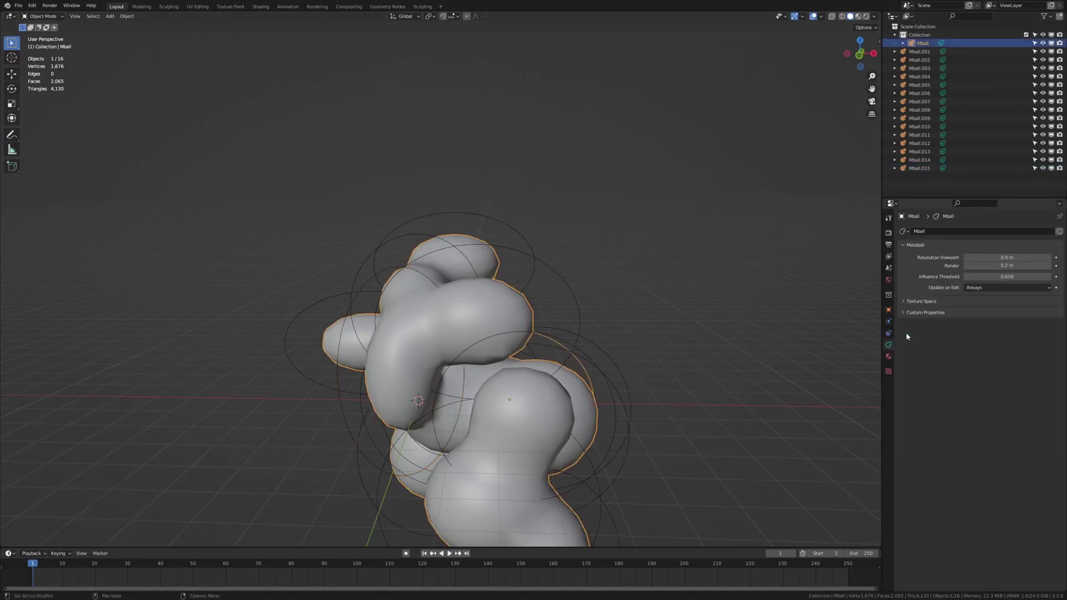
double_click(1005, 257)
key(BackSpace)
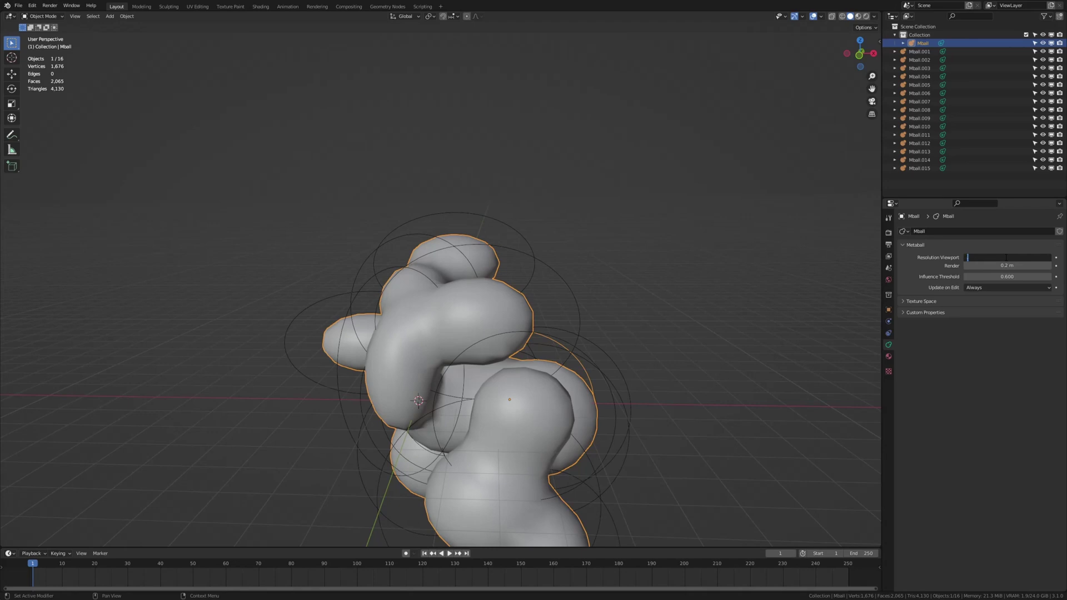
text(.2)
key(Return)
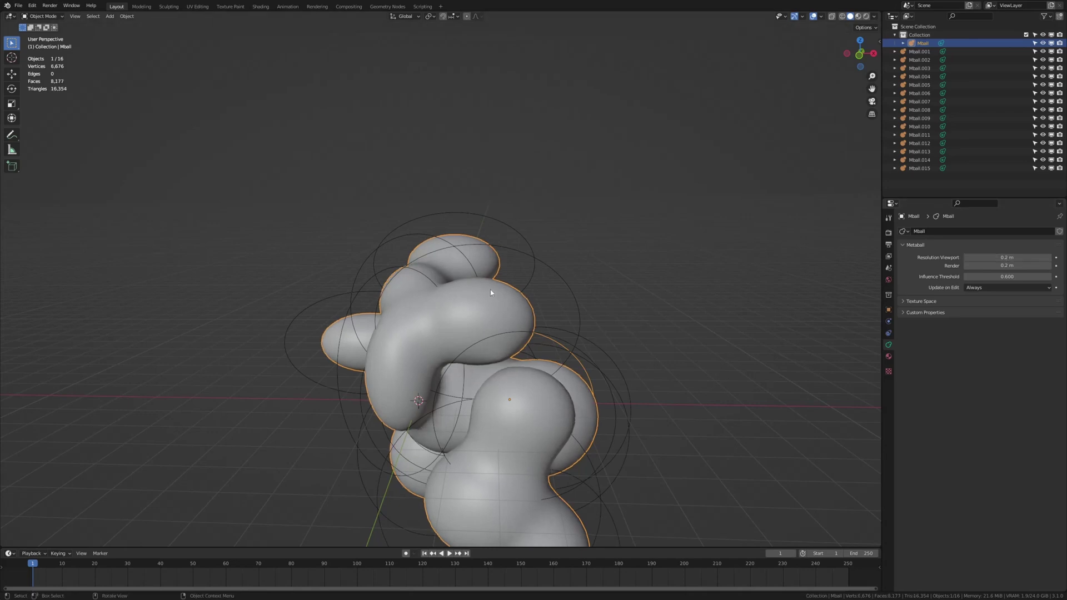
- Convert the metaball cluster into a single mesh, Mball.016, using Visual Geometry to Mesh
key(ctrl+a)
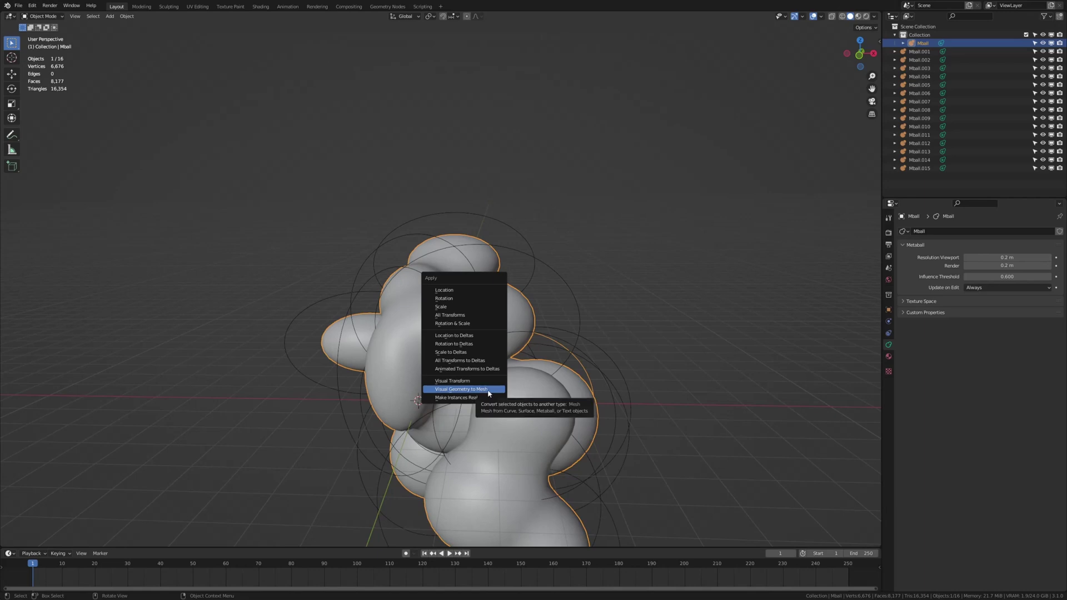
click(488, 394)
key(KP_Decimal)
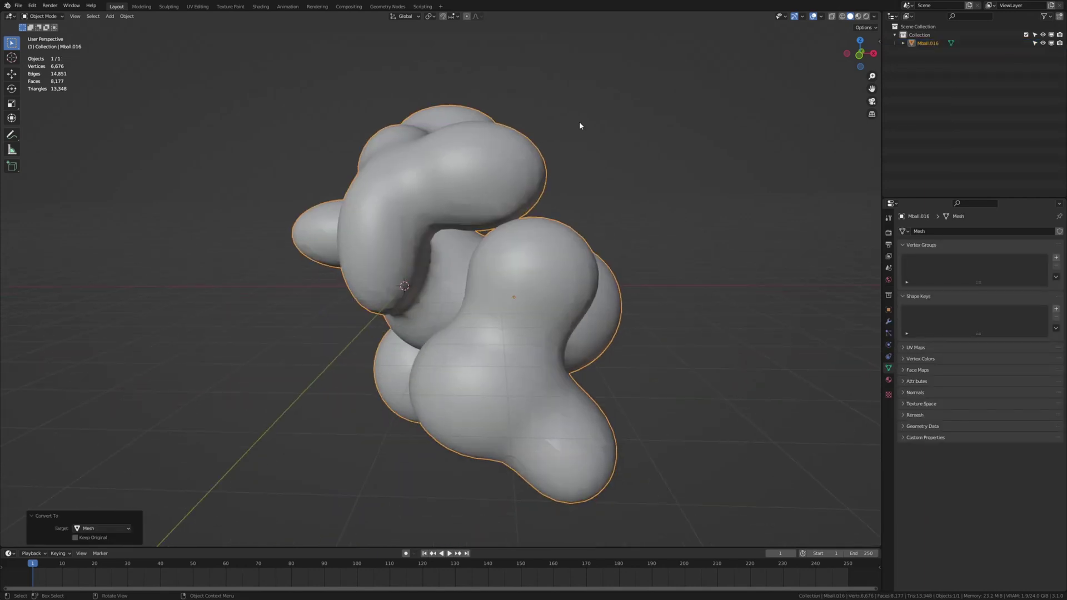
- Add a Displace modifier with Object coordinates and a new texture
click(888, 321)
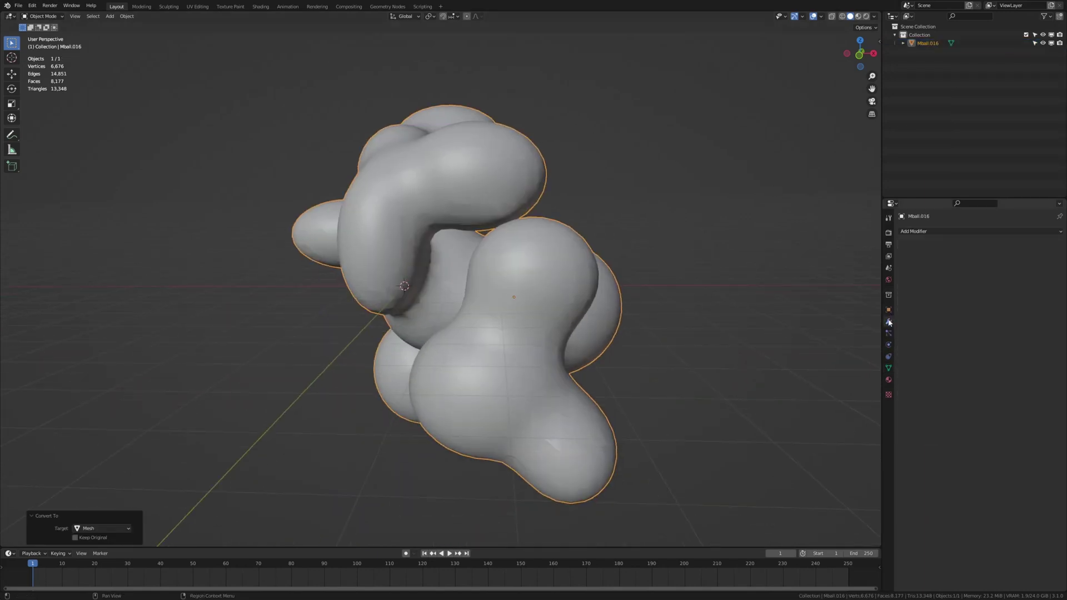
click(1011, 232)
click(961, 281)
click(980, 267)
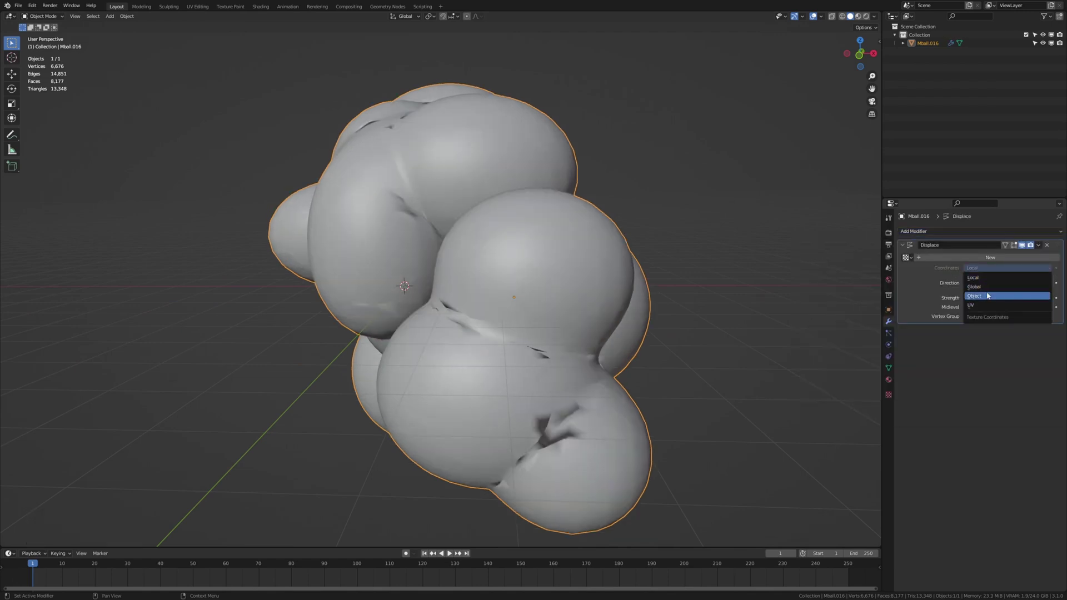
click(987, 295)
click(988, 257)
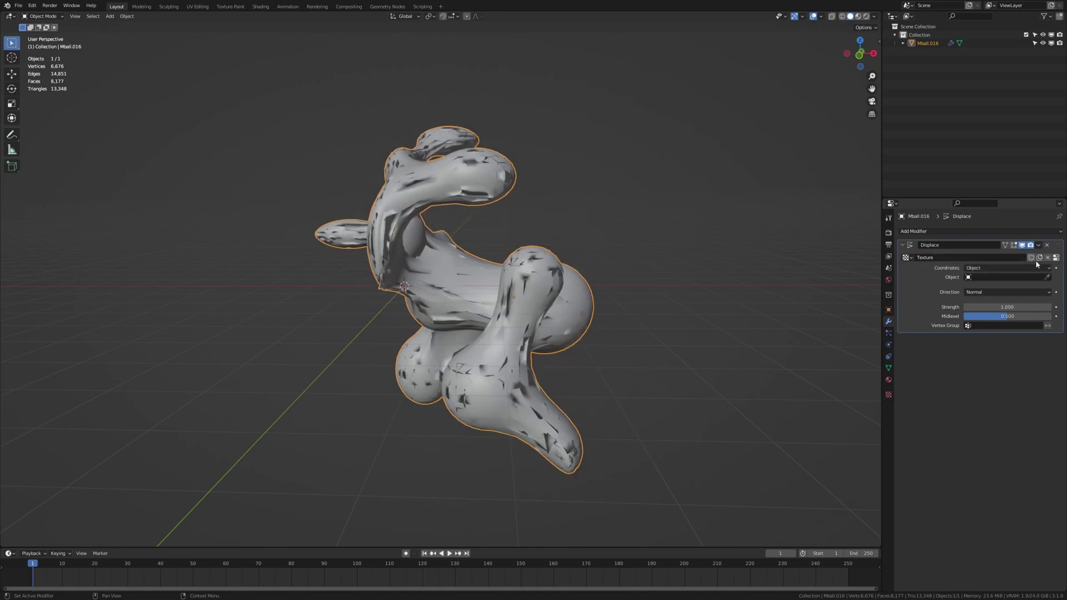
click(1005, 269)
click(997, 266)
- Make the displacement texture Clouds with a noise size of 2.00
click(1056, 257)
click(985, 256)
click(954, 278)
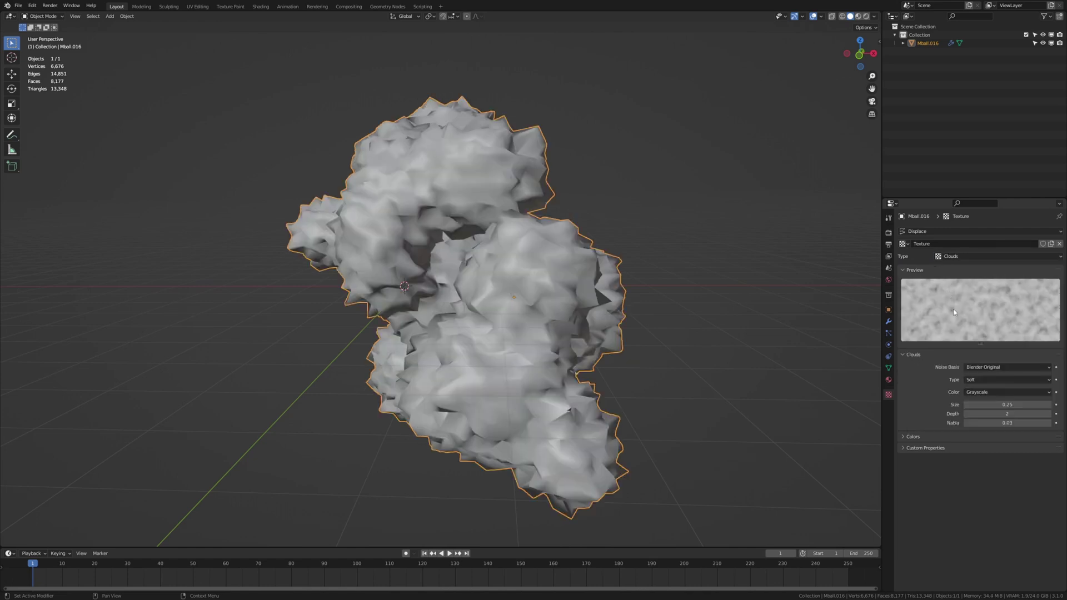
click(1007, 404)
text(1.89)
key(Return)
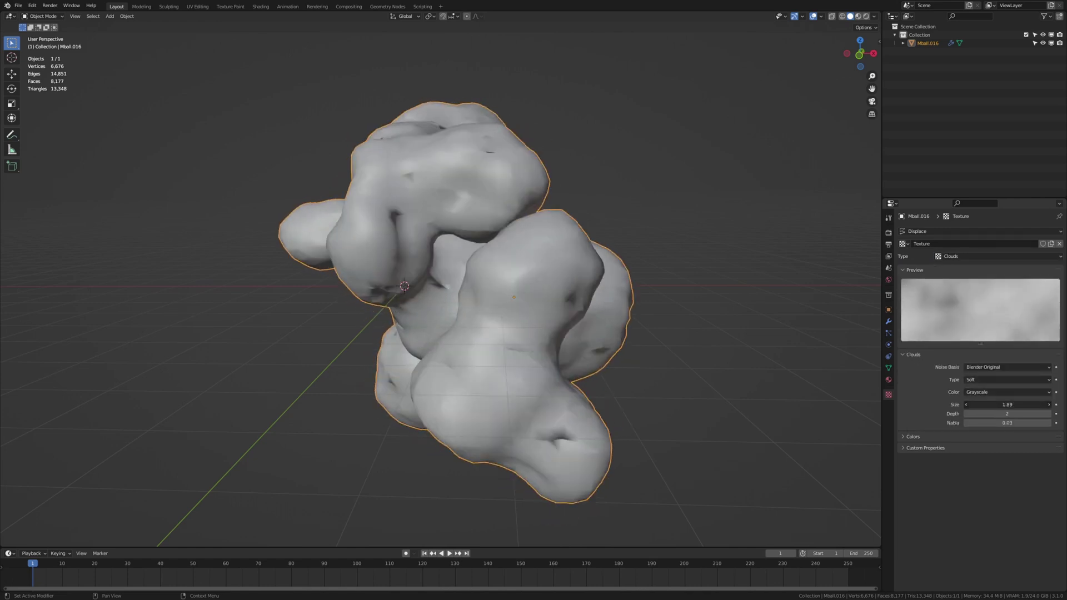
click(1007, 404)
text(2)
key(Return)
- Add a Plain Axes empty and set it as the Displace modifier's coordinate object
key(shift+a)
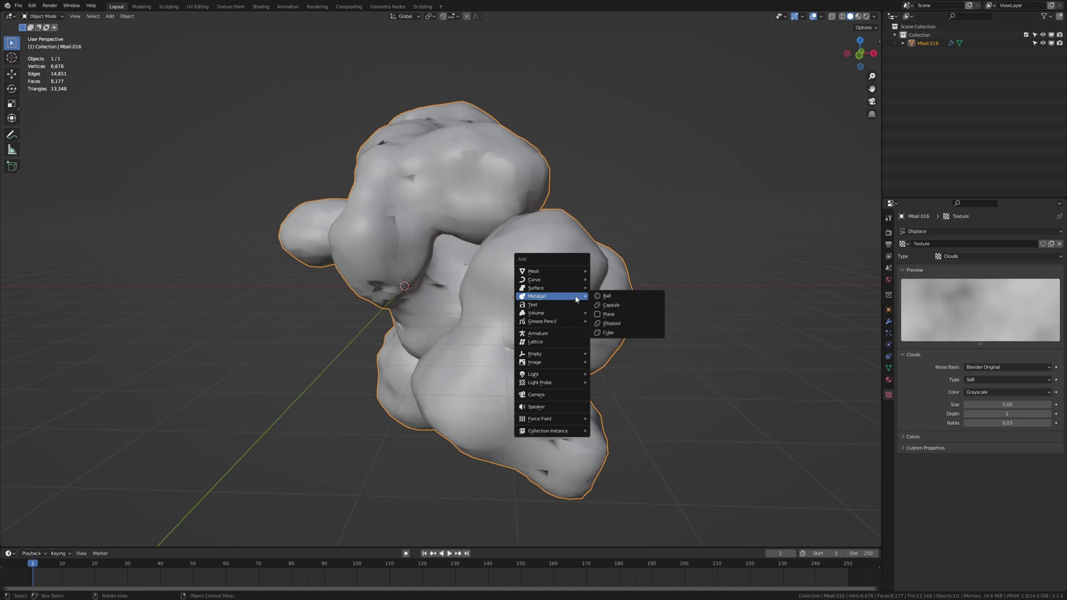
mouse_move(567, 357)
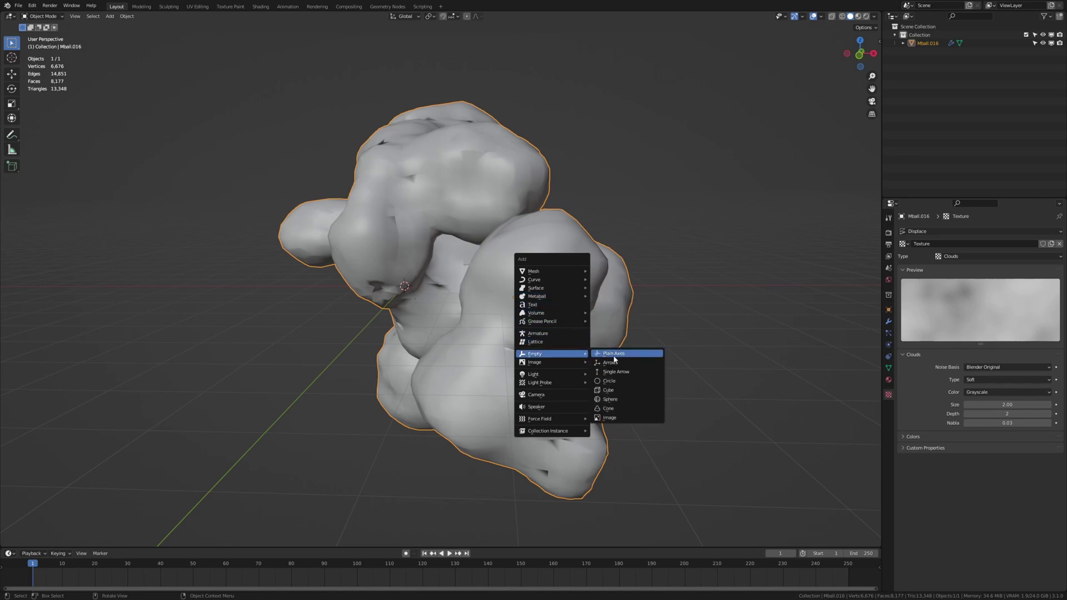
click(616, 355)
click(611, 278)
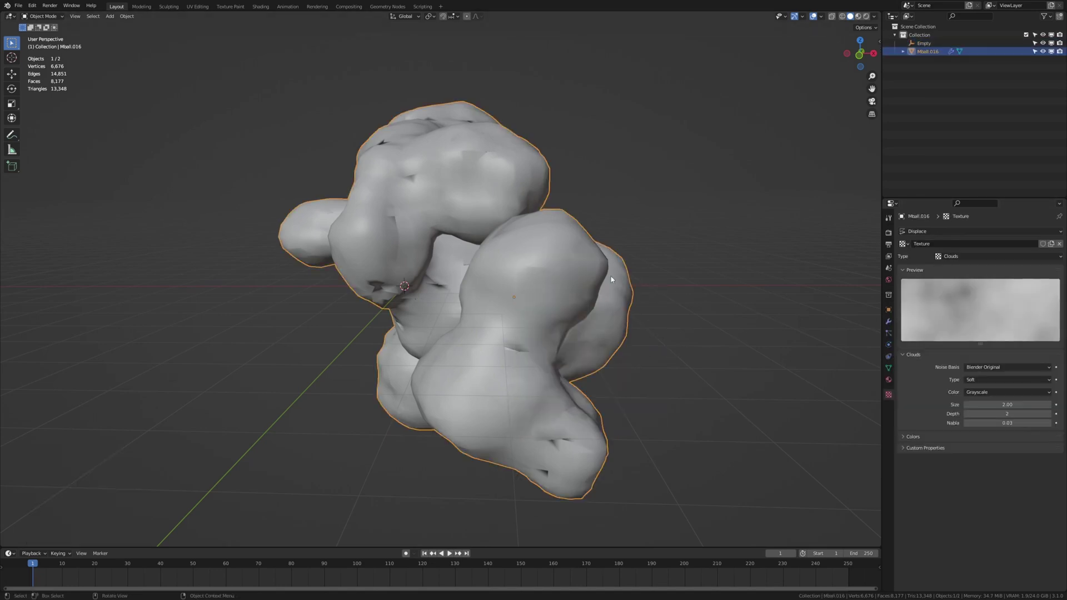
click(888, 321)
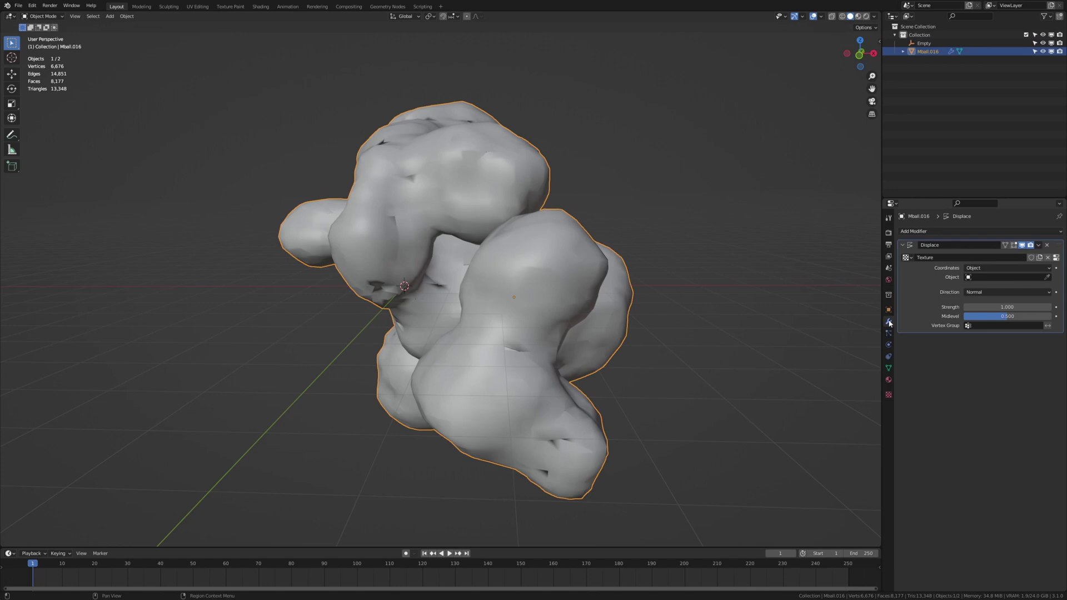
click(1001, 277)
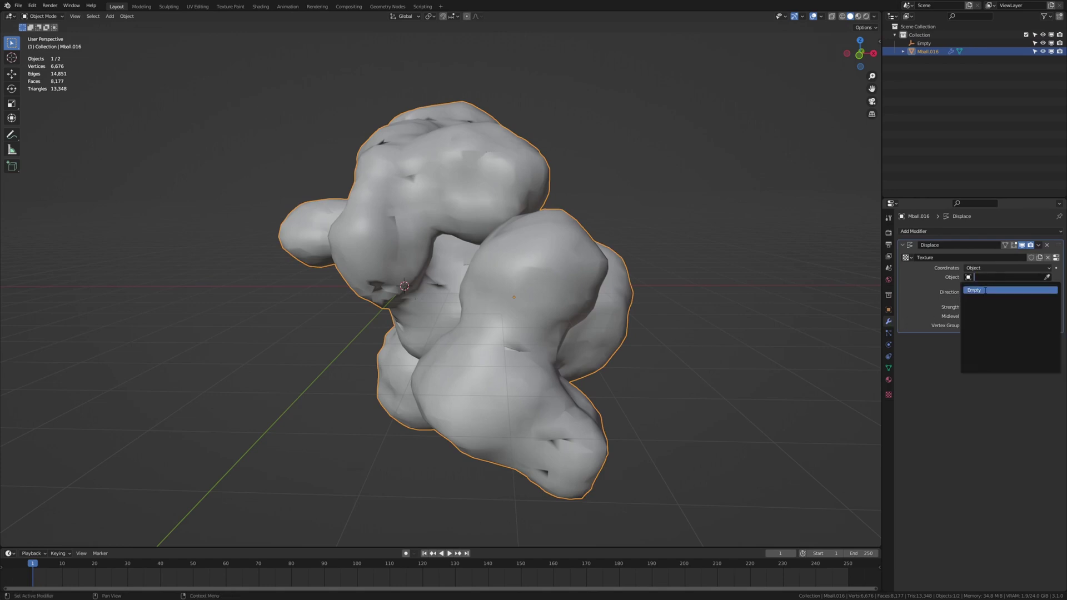
click(985, 290)
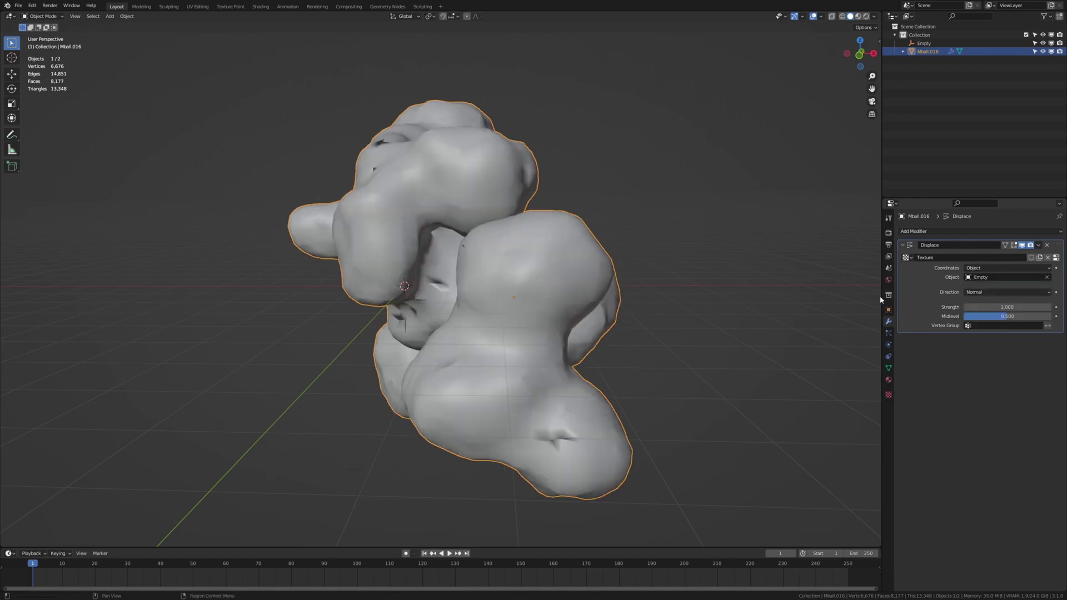
- Trial-transform the Empty to preview the displacement, cancelling each change
click(404, 332)
key(r)
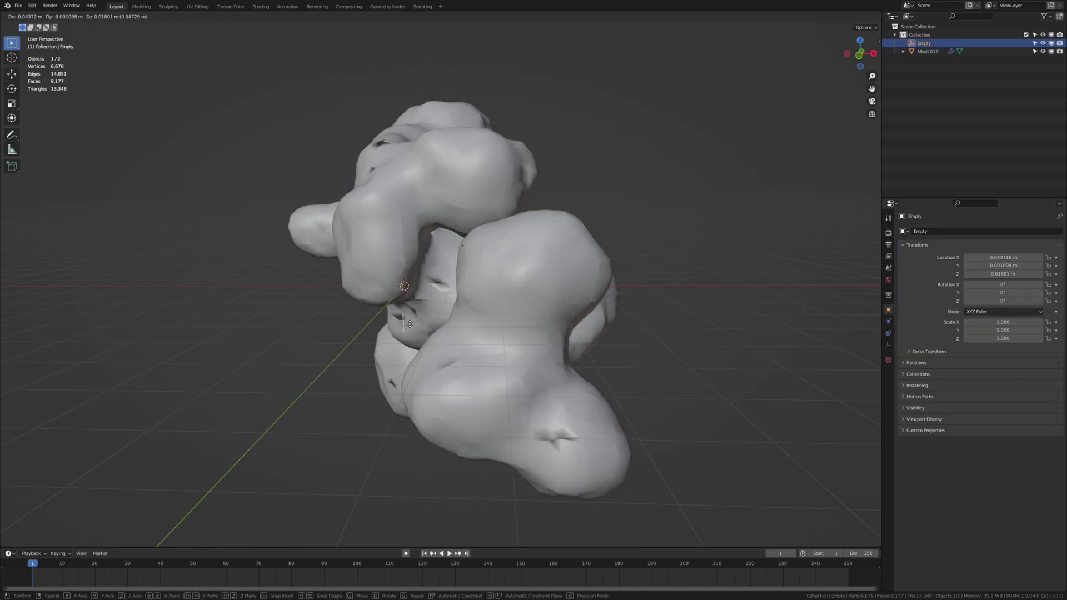
key(Escape)
key(s)
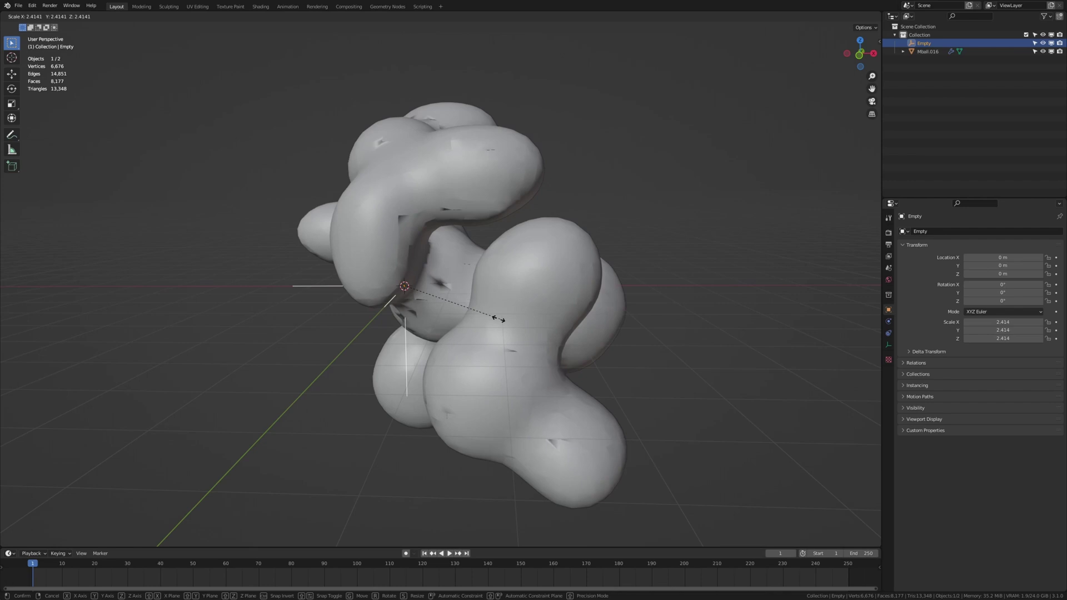
key(Escape)
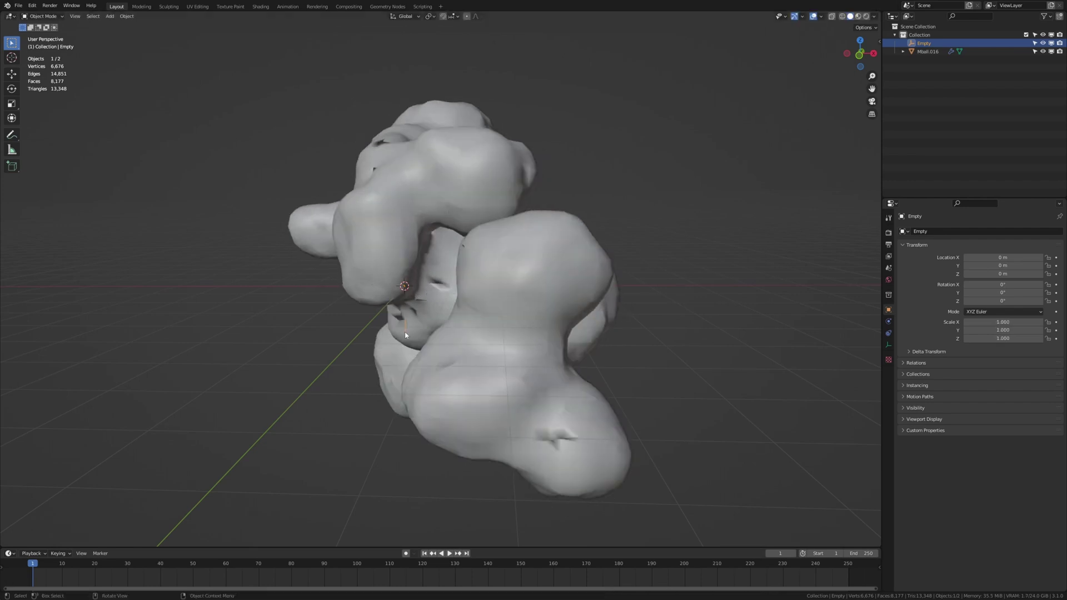
- Keyframe the Empty's rotation at frame 1 and a 360° Z rotation at frame 251
key(i)
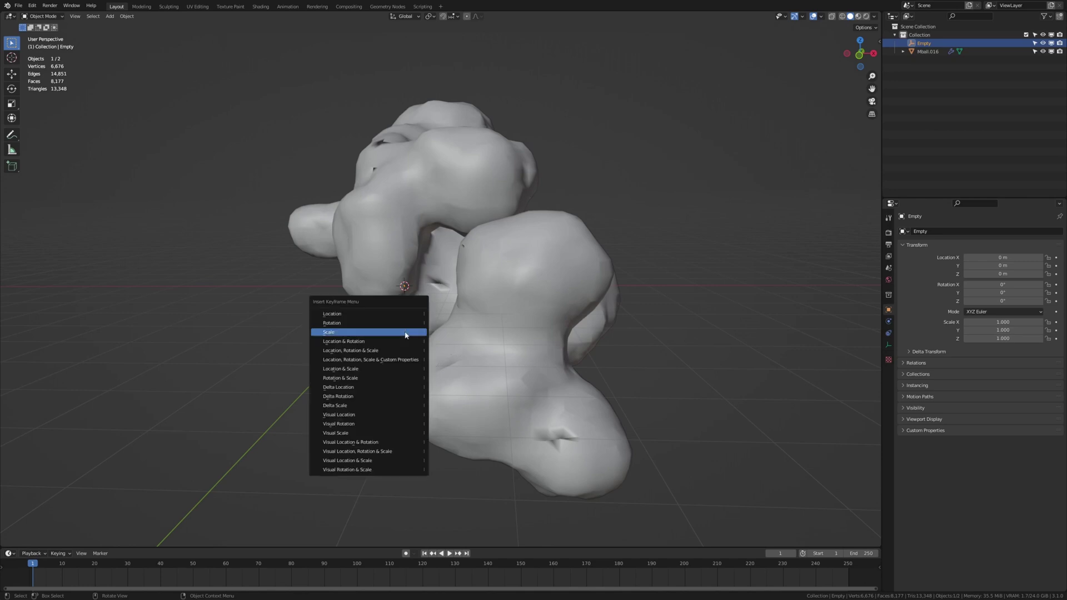
click(401, 323)
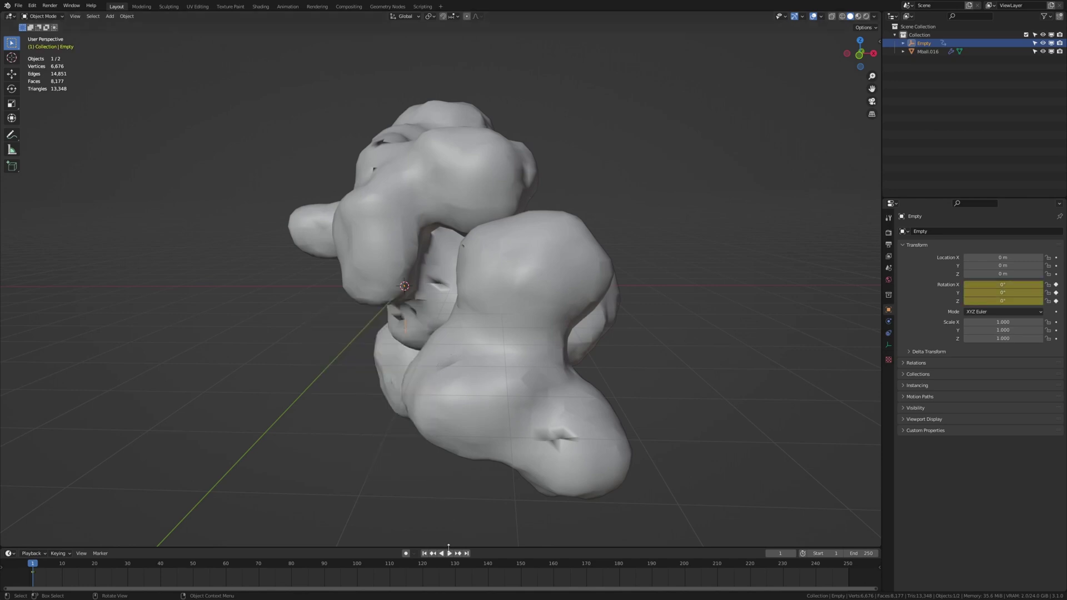
click(467, 553)
key(Right)
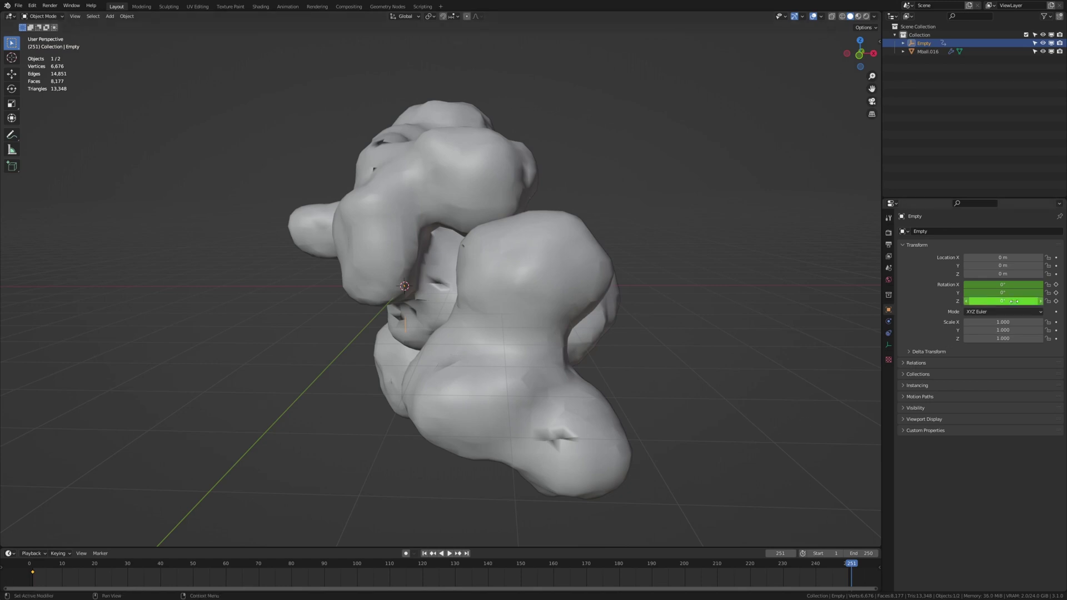
drag(1000, 300, 1014, 301)
click(1015, 302)
text(36)
key(Return)
click(1055, 302)
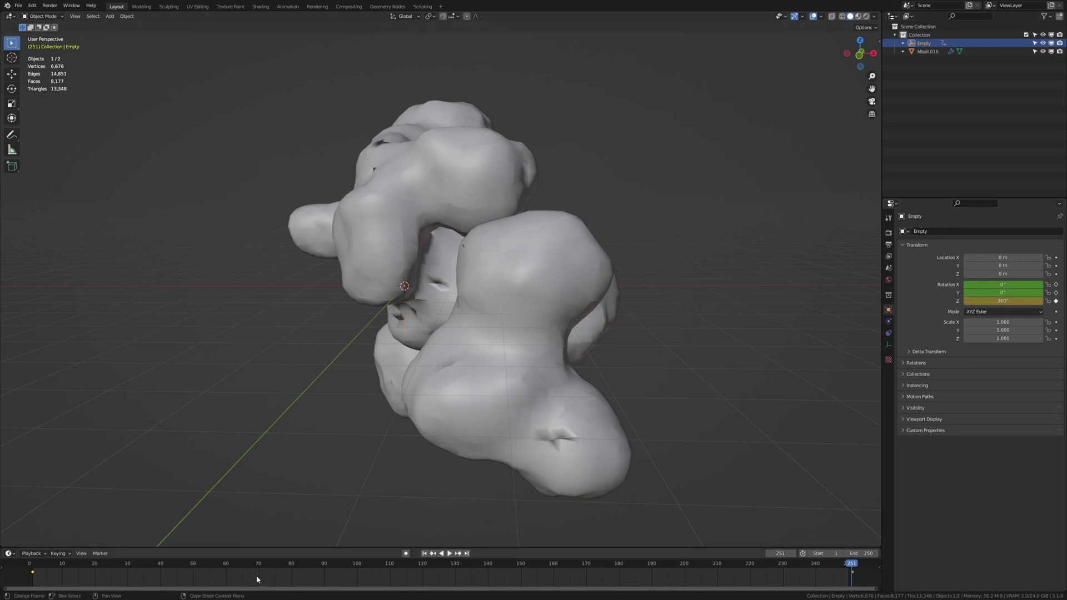
- Set the keyframe interpolation to Linear and play back the animation
key(t)
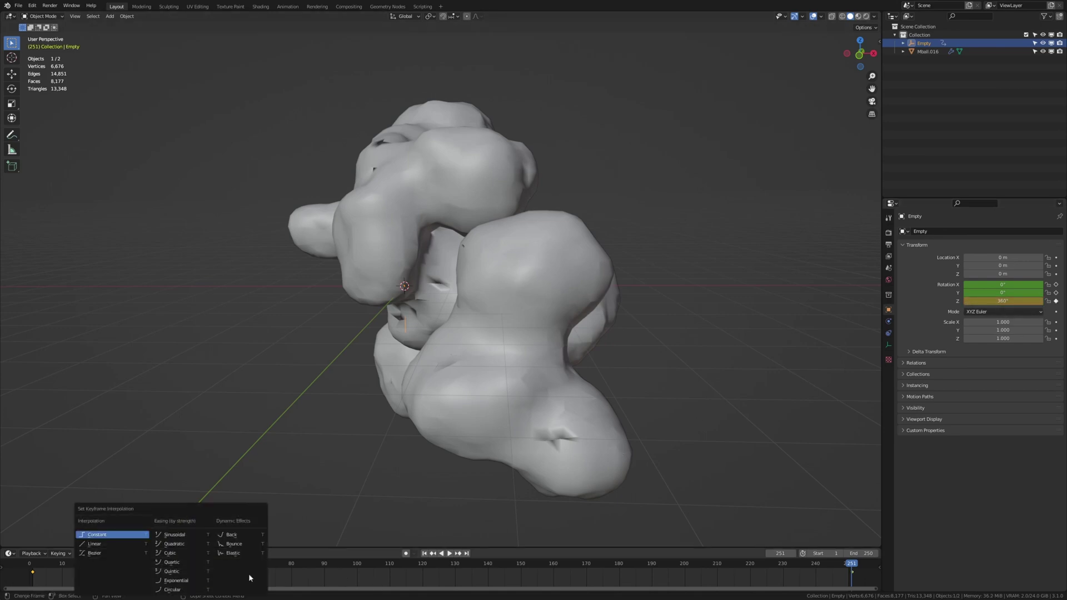
click(117, 544)
key(space)
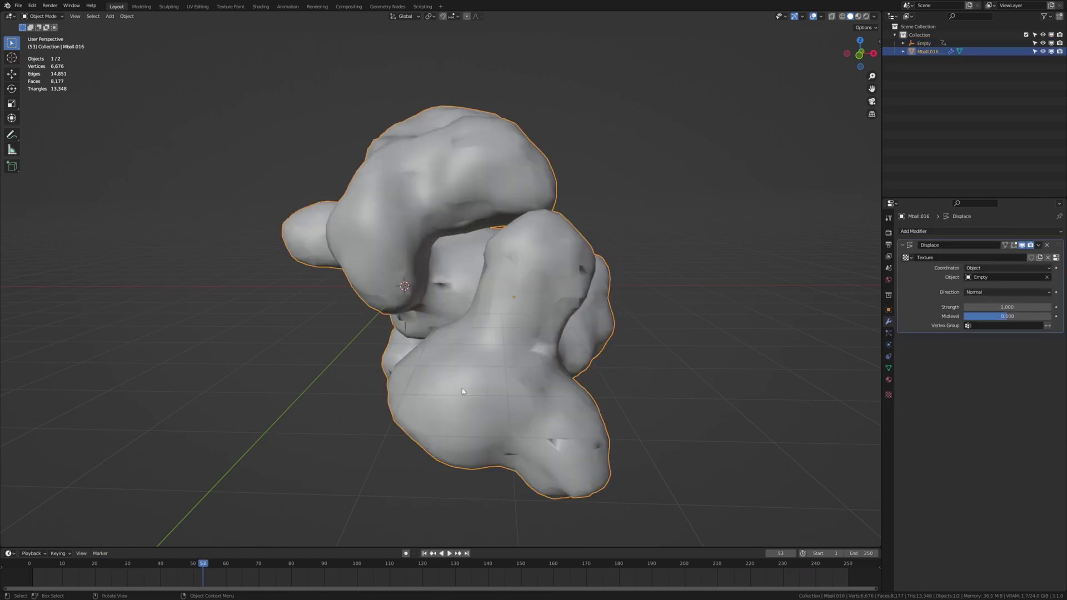
- Add a plane, give it a new geometry node tree, and bring Mball.016 into it
key(shift+a)
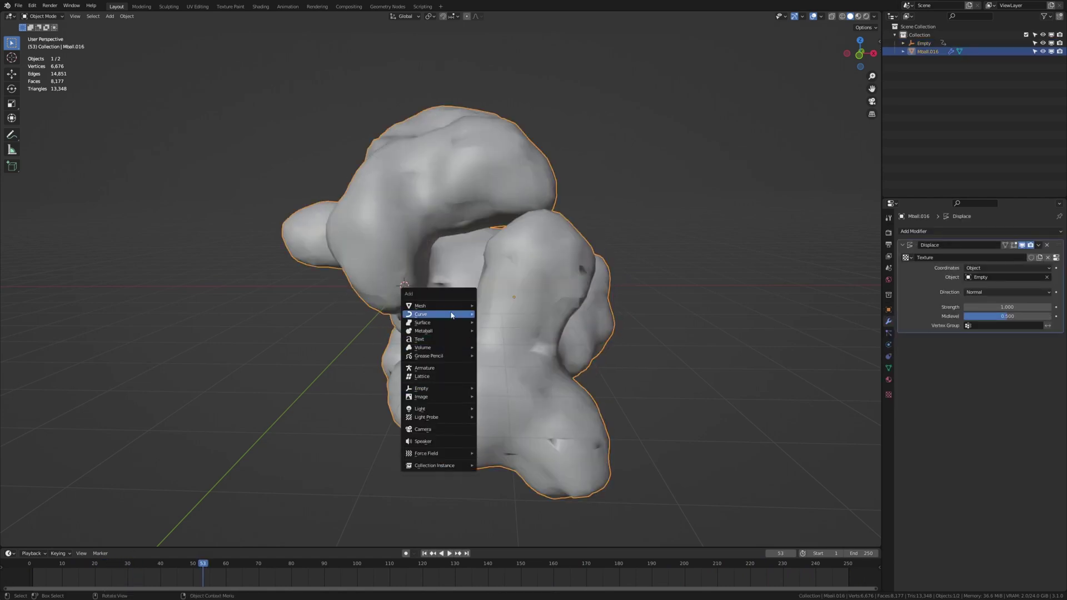
mouse_move(444, 305)
click(495, 306)
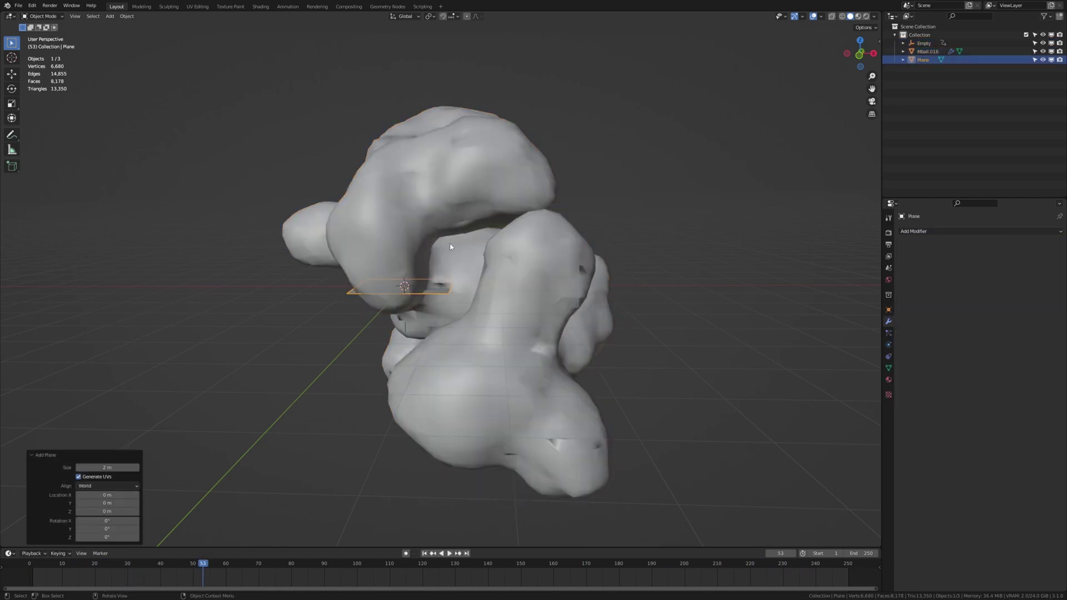
click(386, 6)
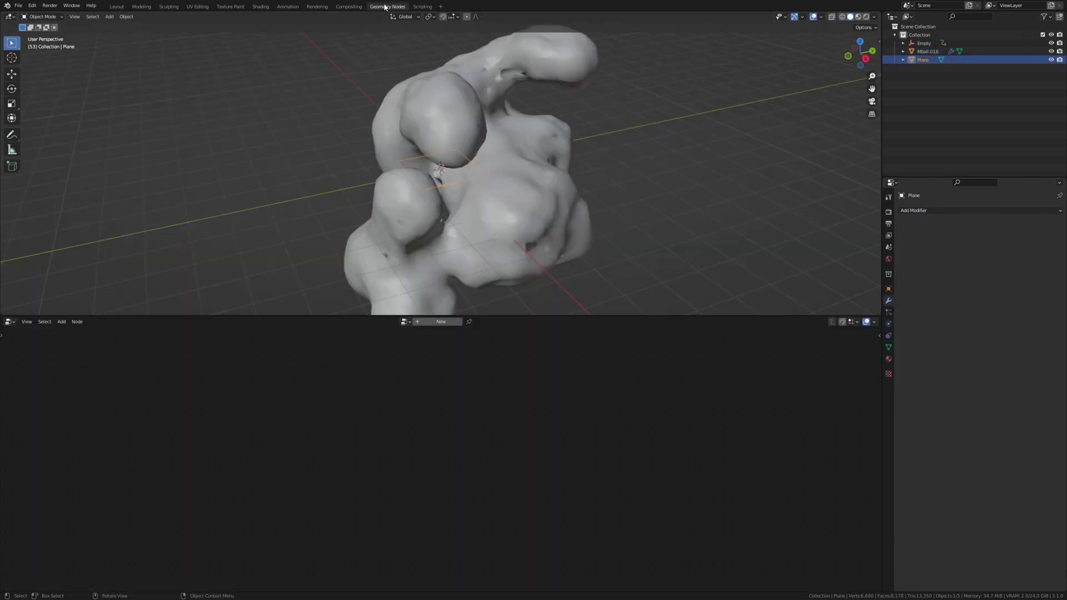
click(431, 322)
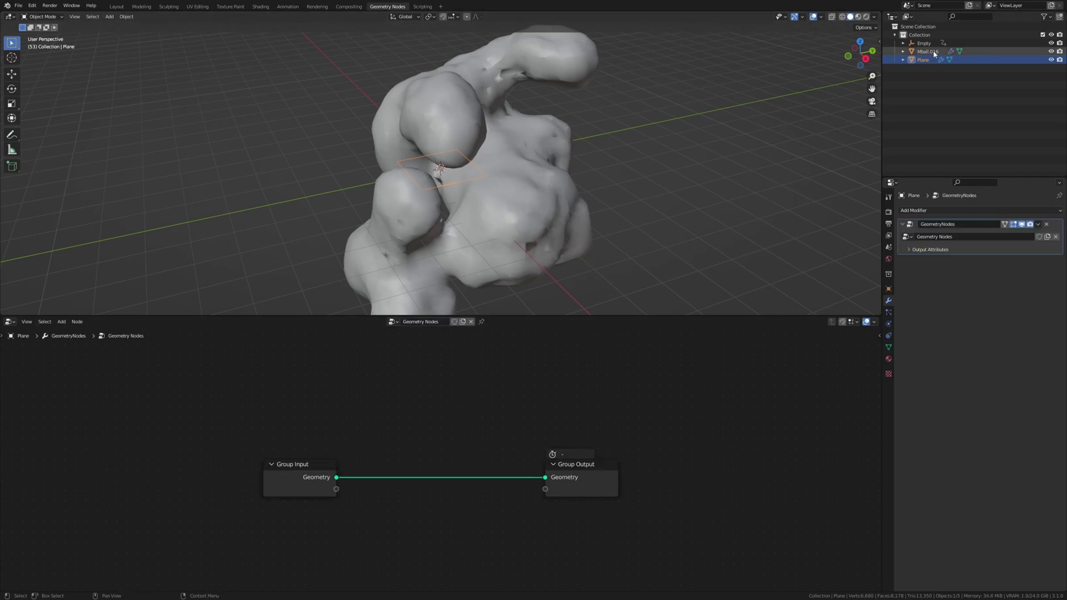
drag(936, 54, 311, 525)
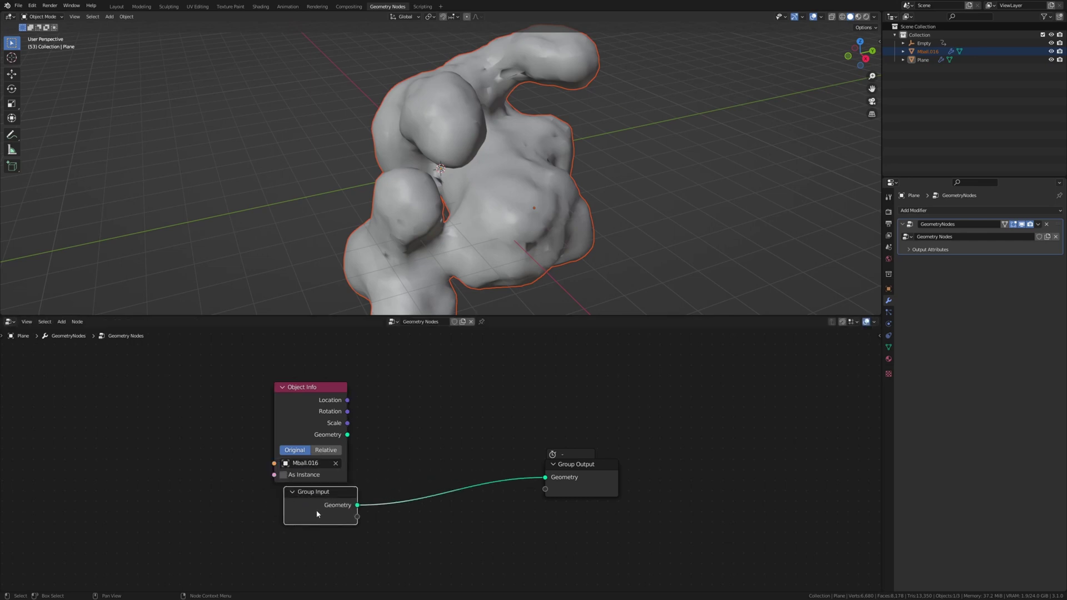
- Delete Group Input, hide Mball.016 from viewport and render, and link its geometry to Group Output
key(x)
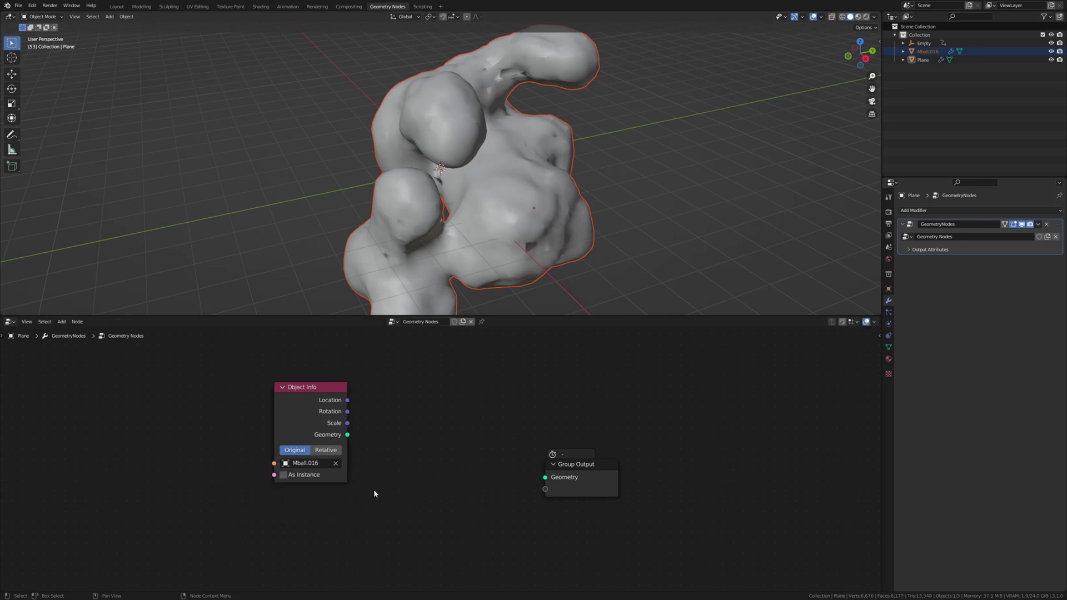
click(1051, 51)
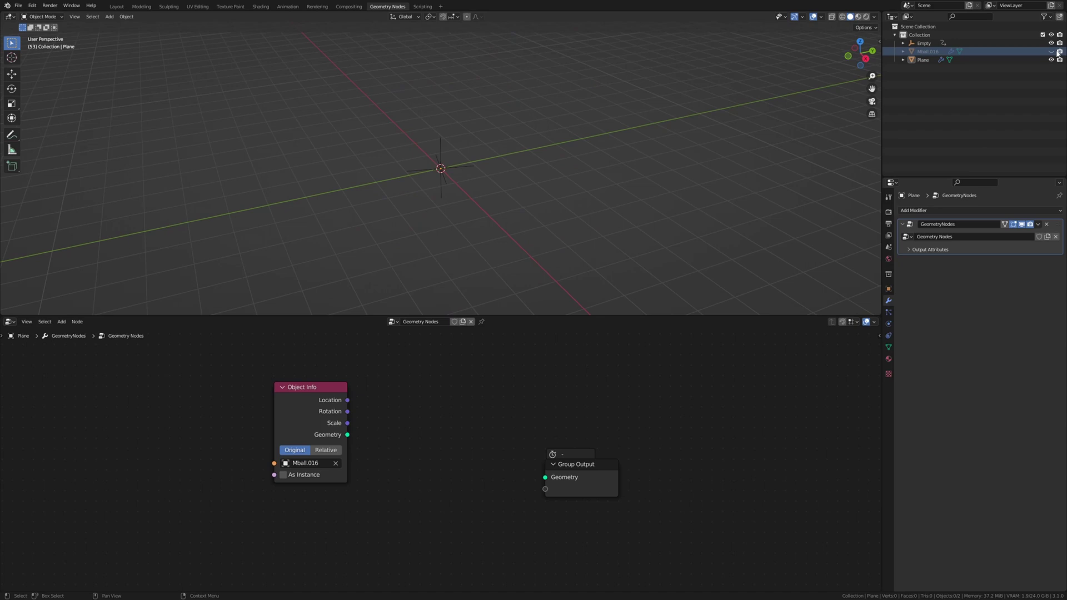
click(1059, 51)
click(1045, 17)
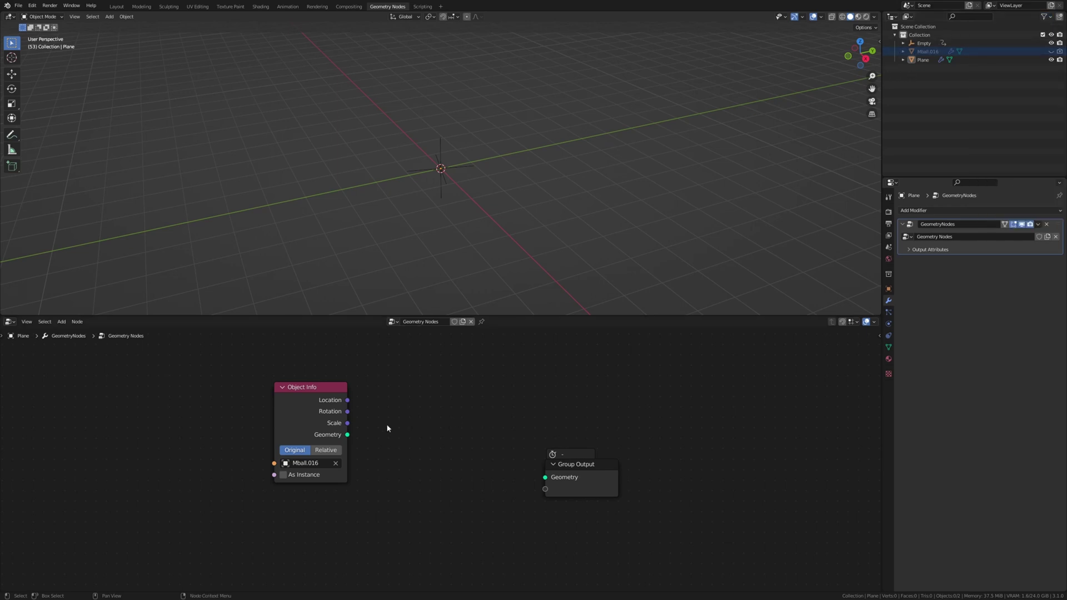
click(300, 402)
key(alt+a)
key(ctrl+shift+z)
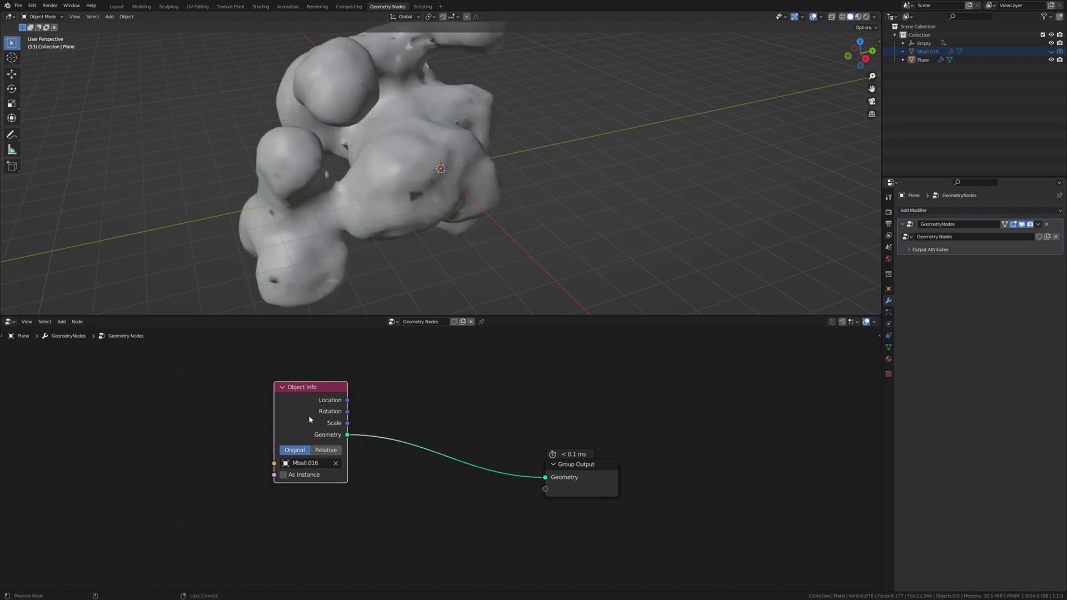
- Set Object Info to Relative, space out the nodes, and insert a Mesh to Curve node
click(325, 451)
drag(324, 419, 204, 410)
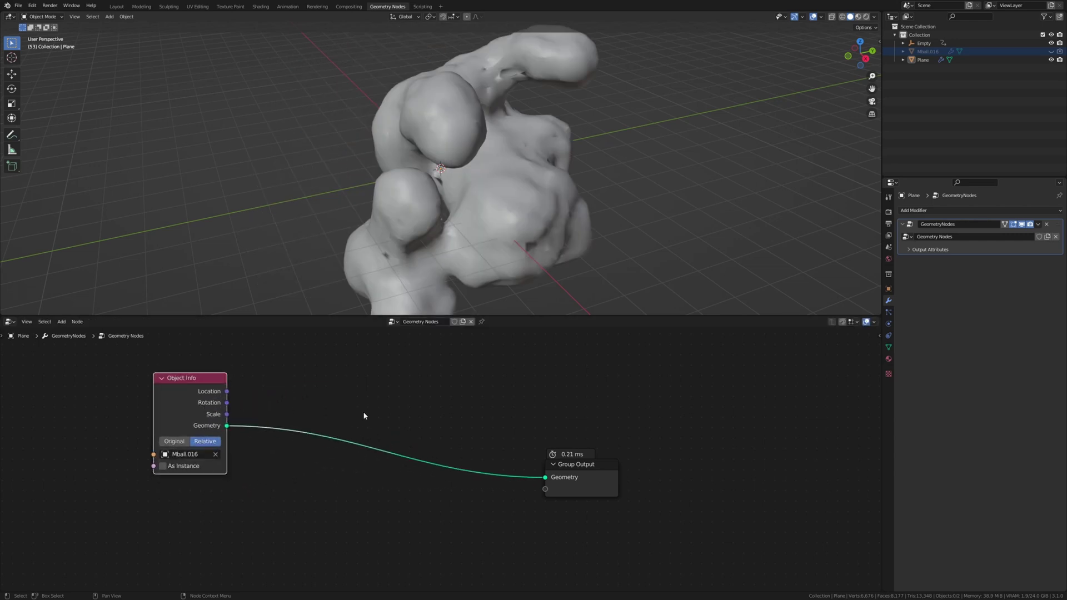
drag(608, 467, 784, 415)
key(shift+a)
click(639, 331)
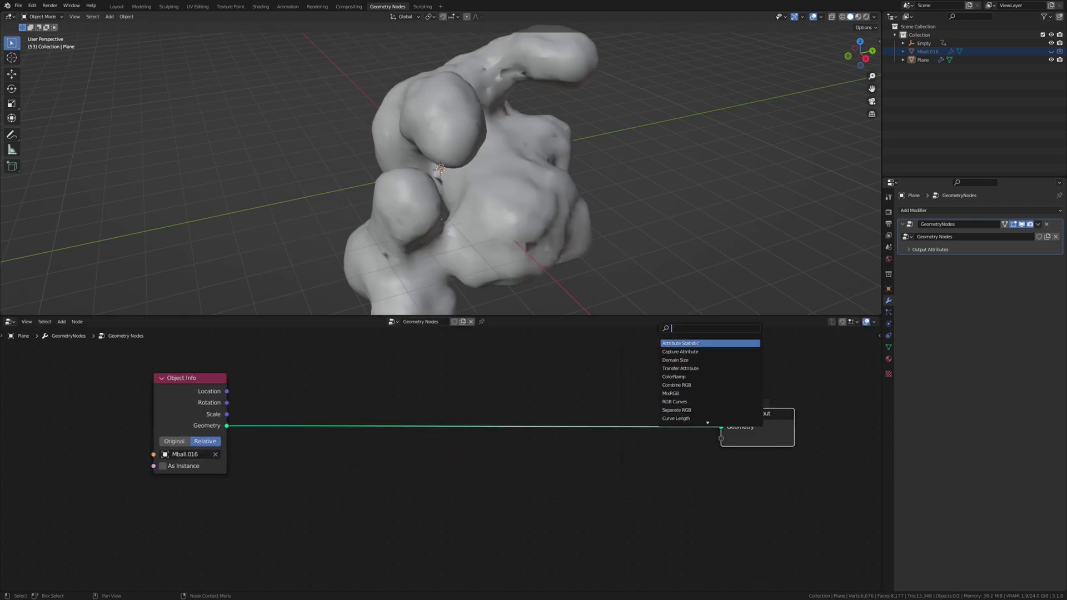
text(mes to)
click(683, 352)
click(303, 421)
- Insert a Curve to Mesh node followed by an Edges-mode Extrude Mesh node
key(shift+a)
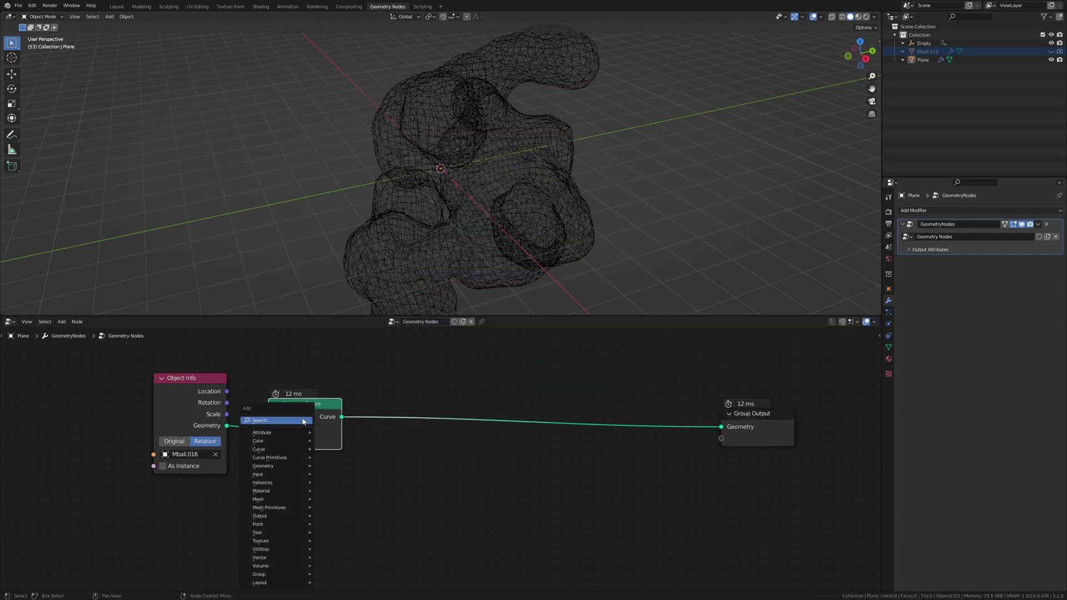
click(303, 421)
text(cu)
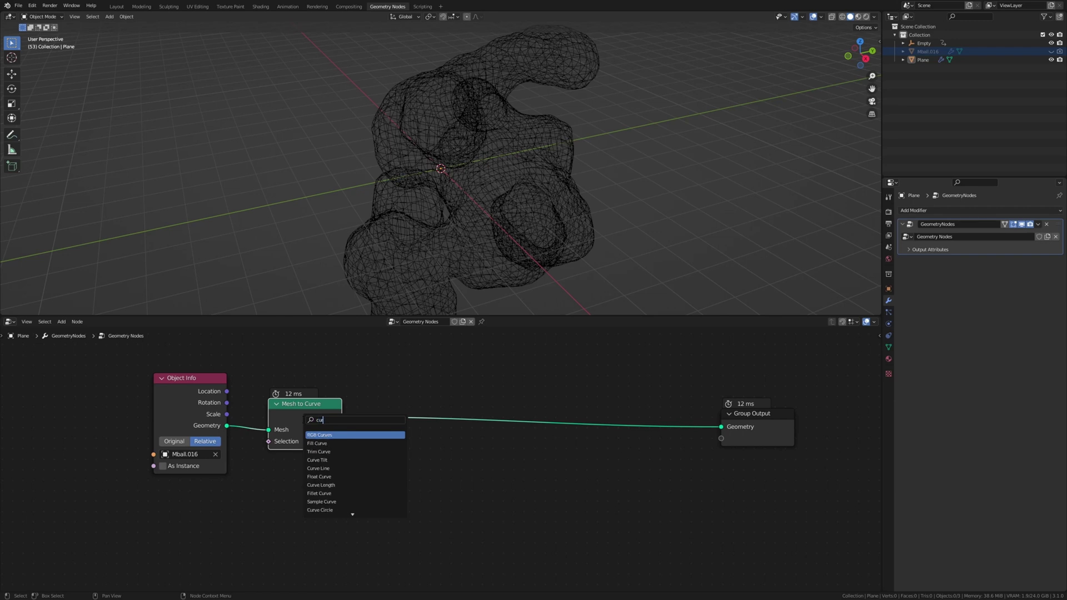
text(rve t)
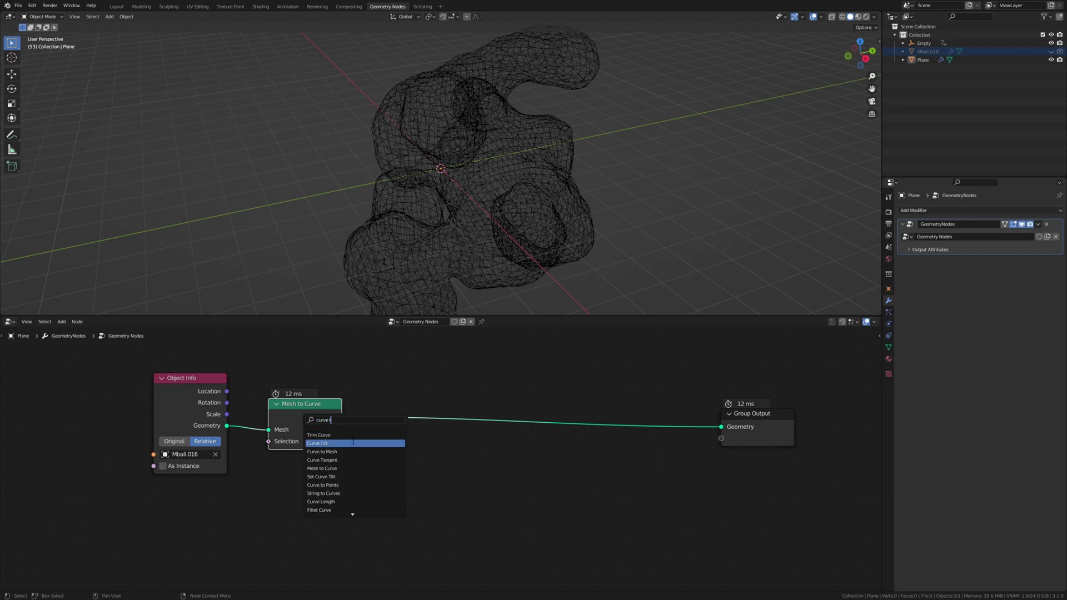
text(o)
click(322, 435)
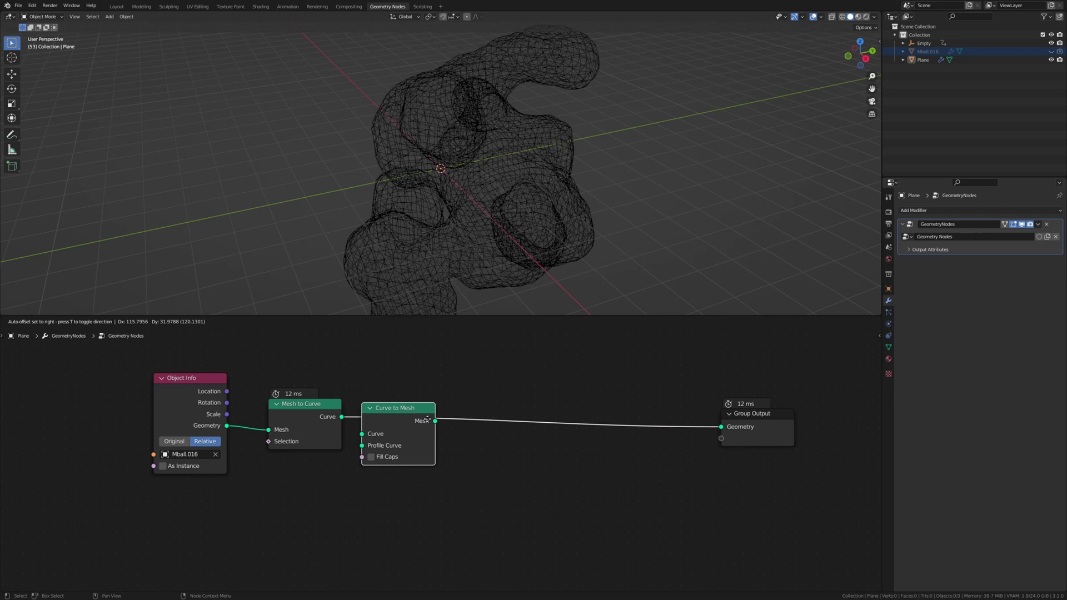
click(431, 412)
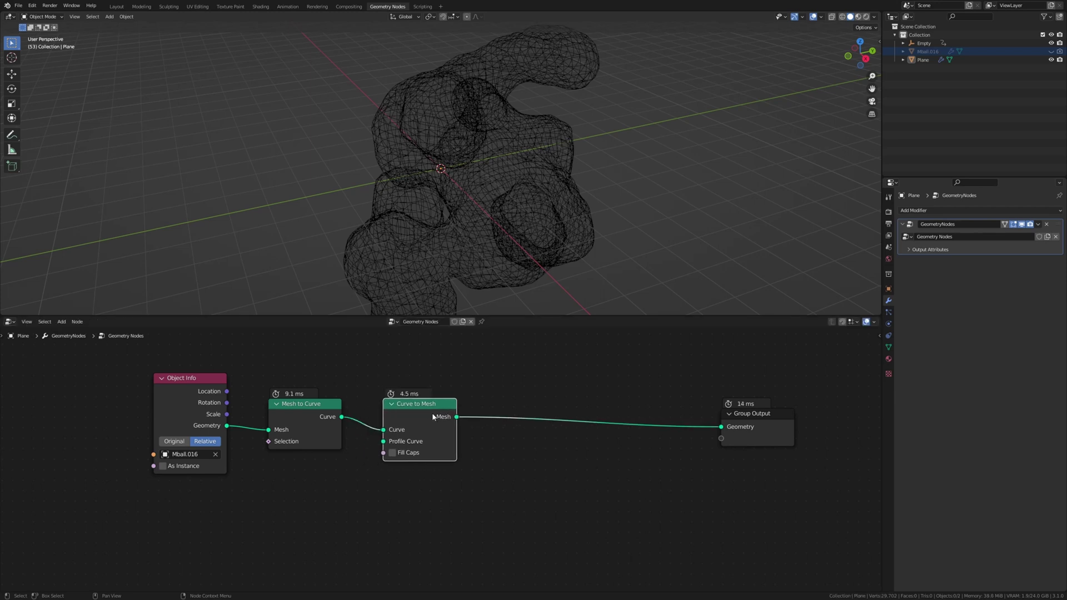
key(shift+a)
click(491, 412)
text(ex)
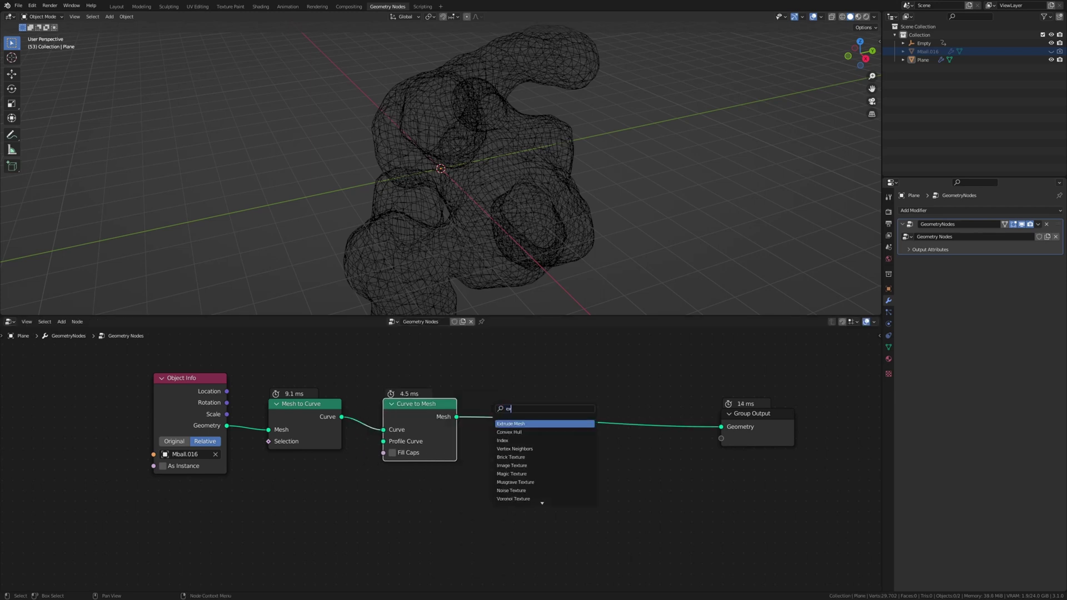
key(Return)
click(509, 404)
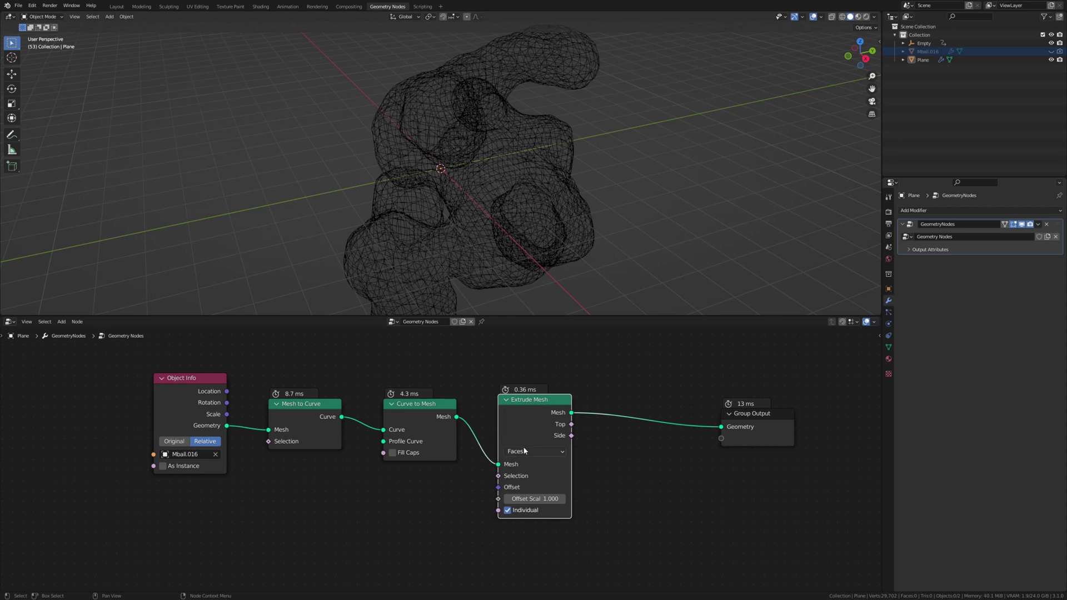
click(541, 453)
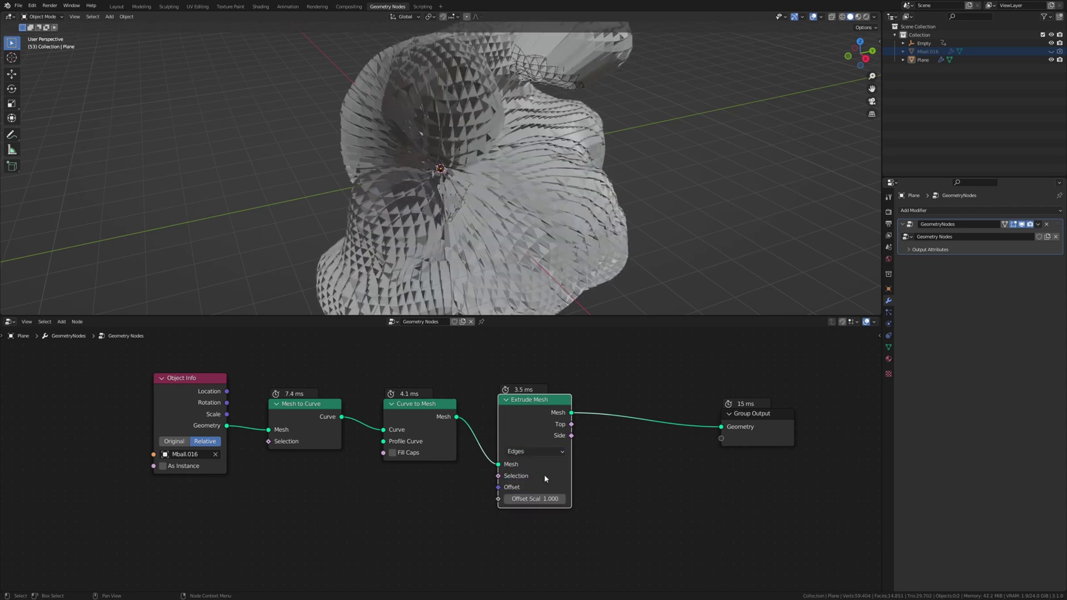
middle_drag(545, 474, 485, 458)
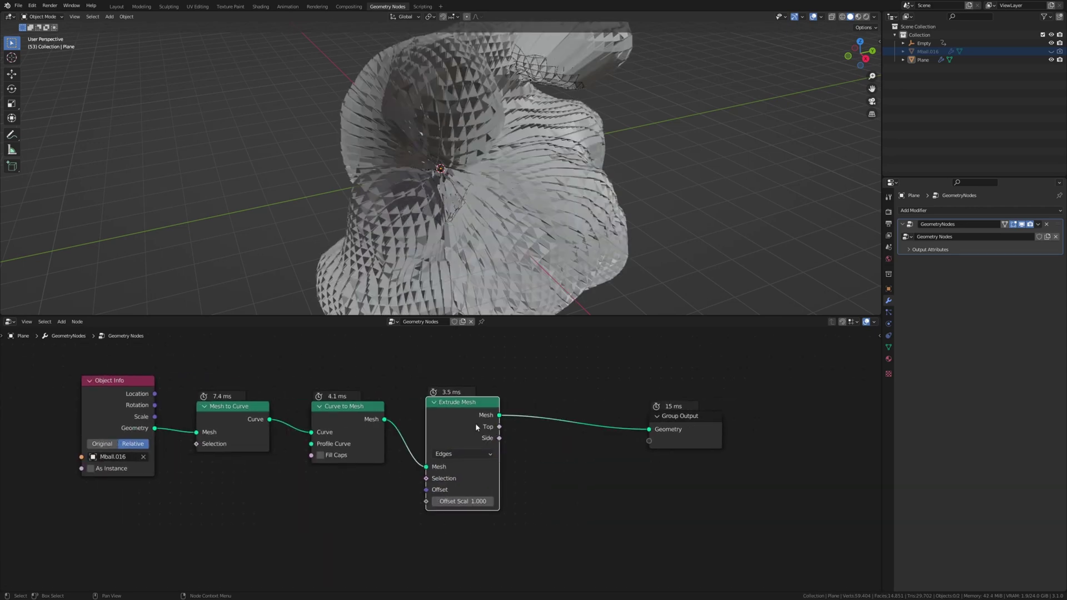
- Add a duplicate Extrude Mesh node before Group Output with Offset Scale 0.025
key(shift+d)
click(603, 425)
middle_drag(643, 433, 595, 432)
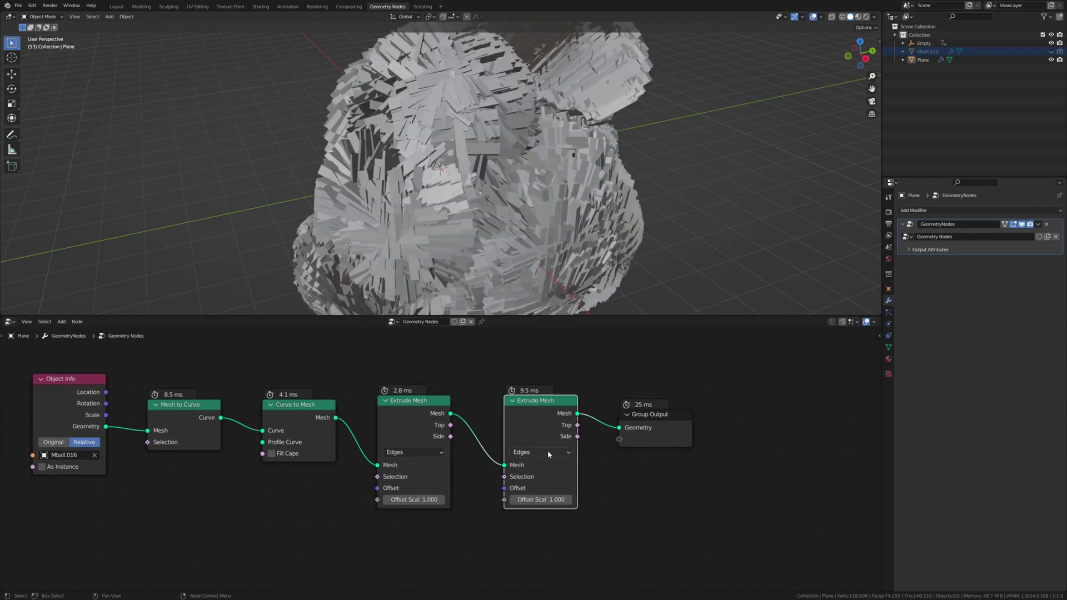
click(554, 500)
key(Return)
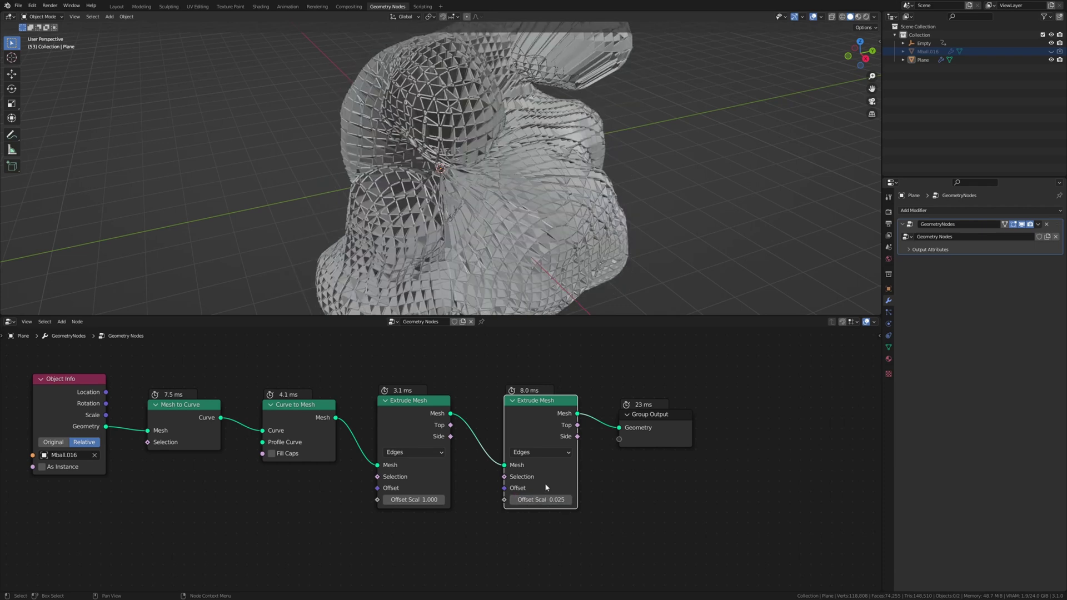
- Insert a Subdivision Surface node between the two Extrude Mesh nodes
key(shift+a)
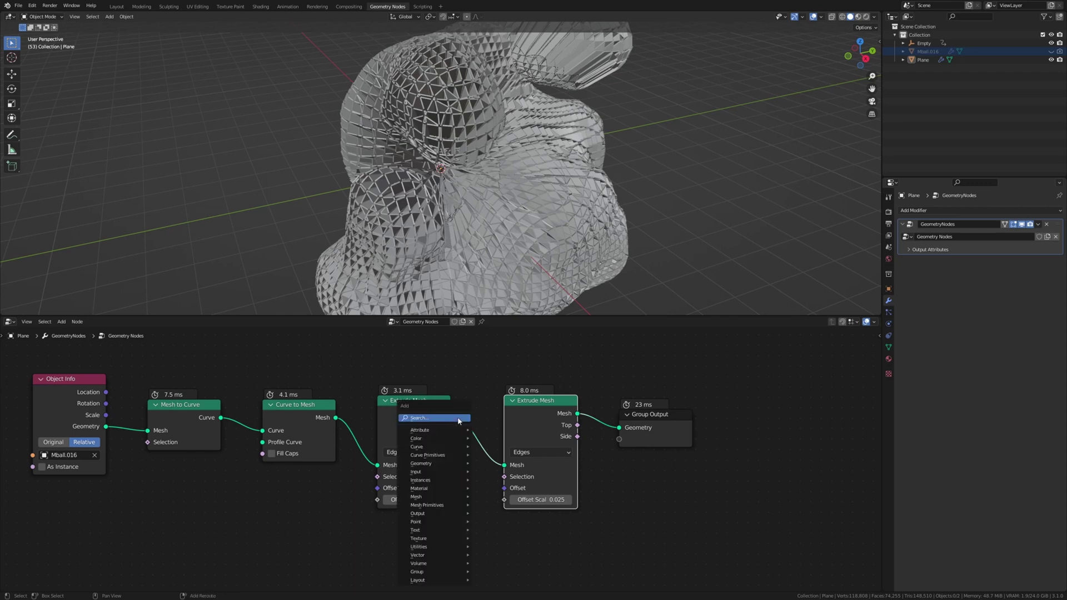
text(sub)
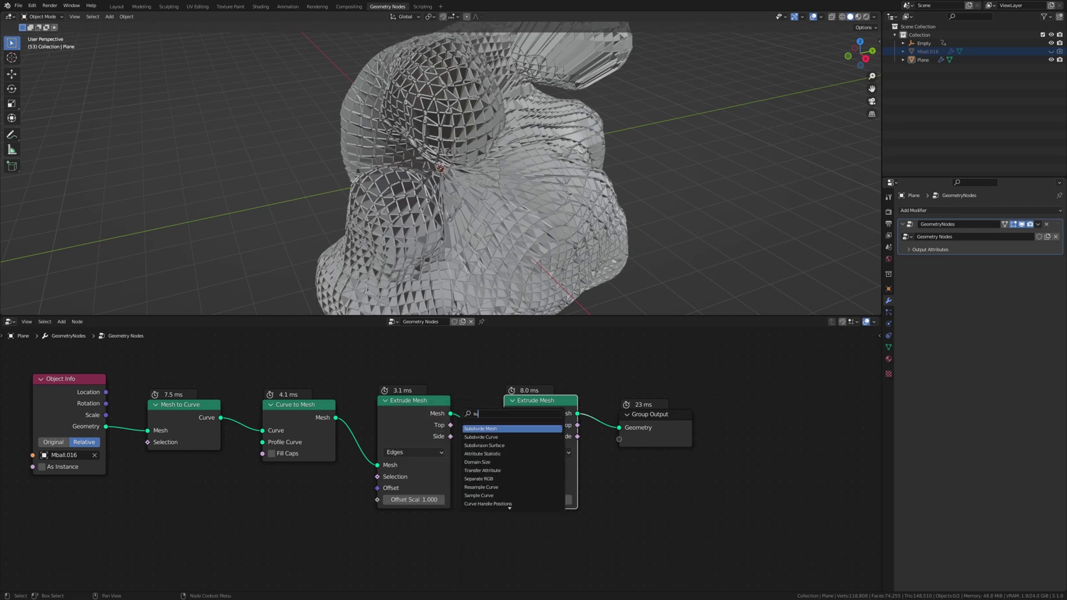
key(Down)
key(Down)
key(Return)
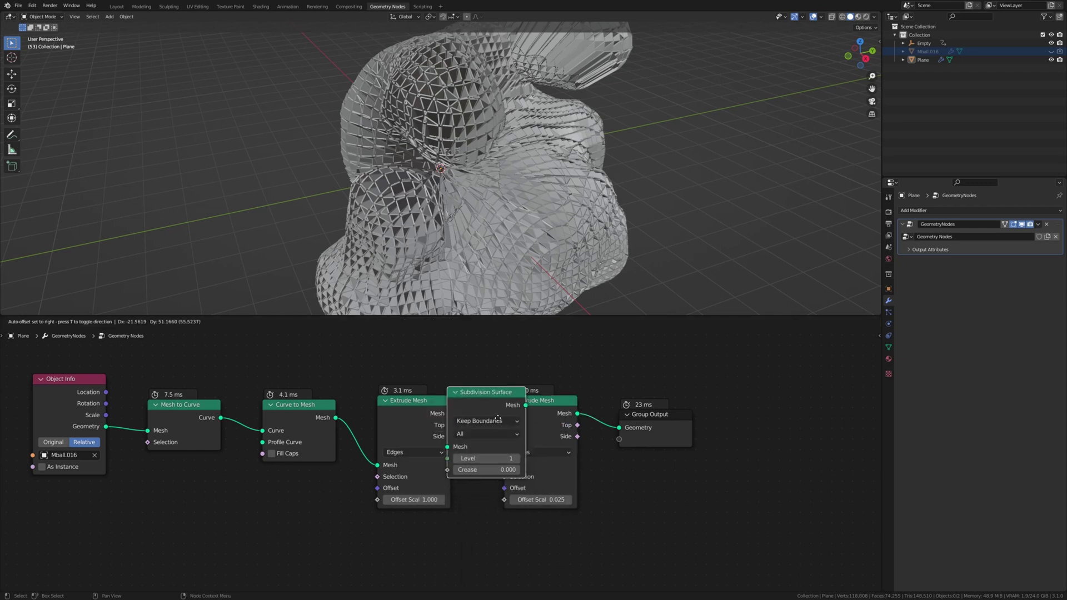
click(521, 432)
- Add a Realize Instances node just before Group Output
scroll(770, 389, up, 3)
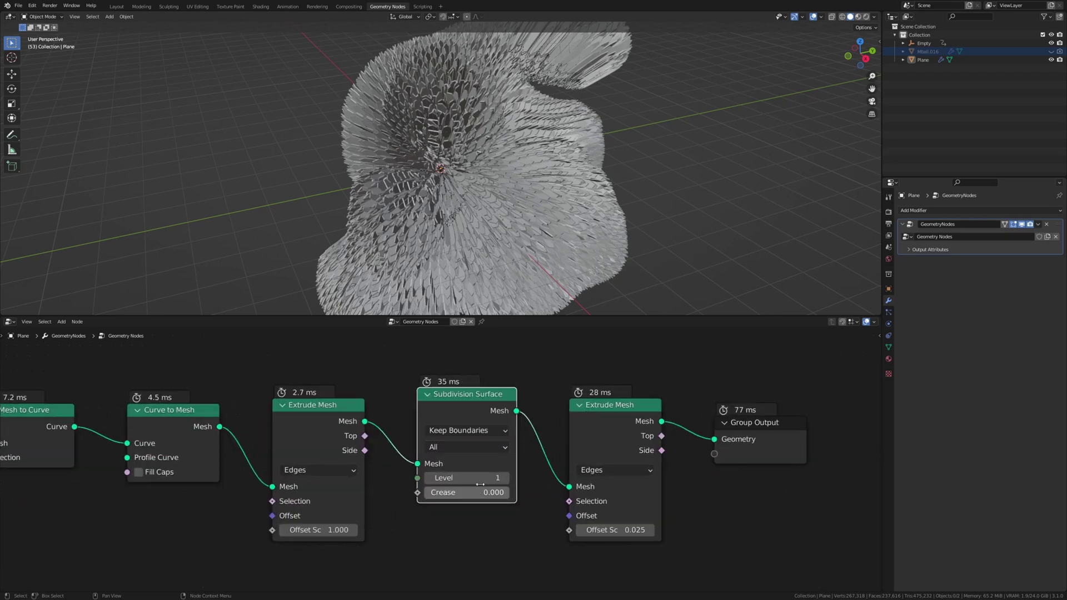
middle_drag(489, 233, 422, 245)
scroll(387, 248, up, 3)
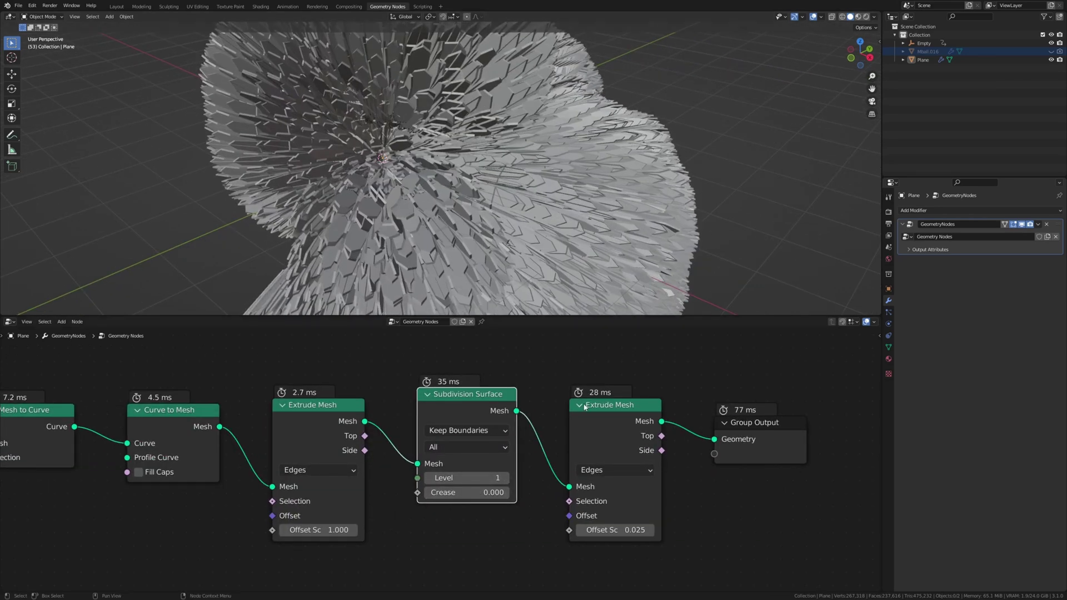
middle_drag(584, 407, 428, 390)
key(shift+a)
text(rea)
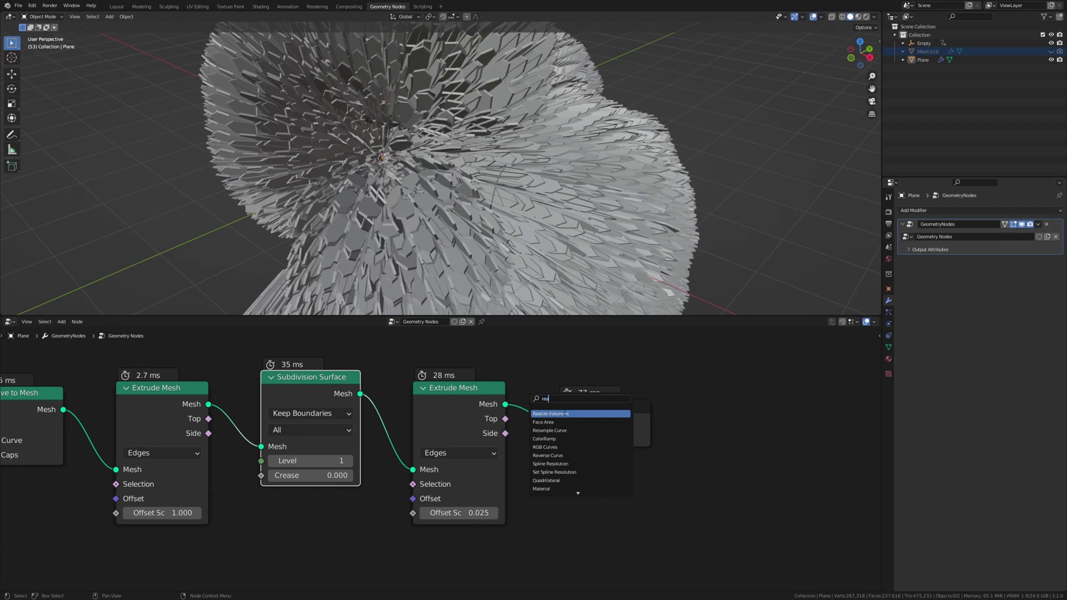
click(564, 413)
click(543, 387)
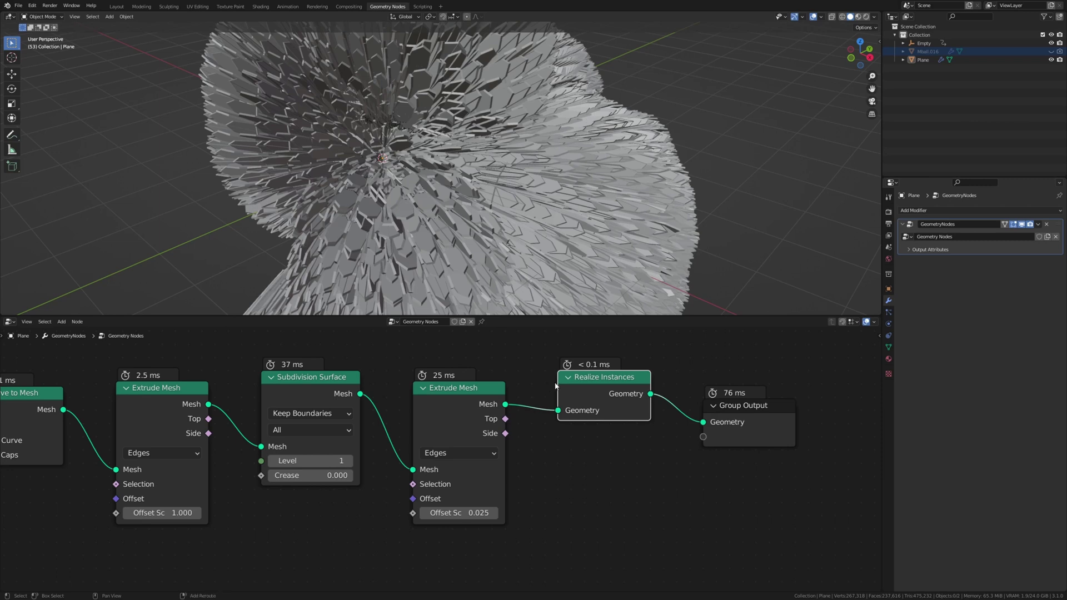
- Insert Set Material before Group Output, select the Plane and play the animation
key(shift+a)
text(set)
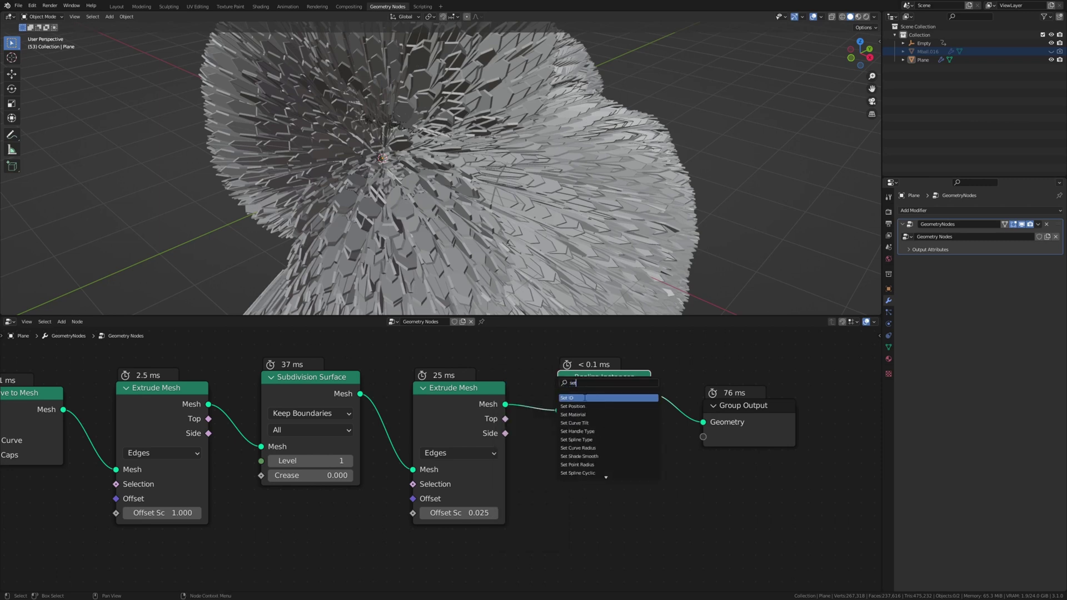
click(583, 415)
click(731, 398)
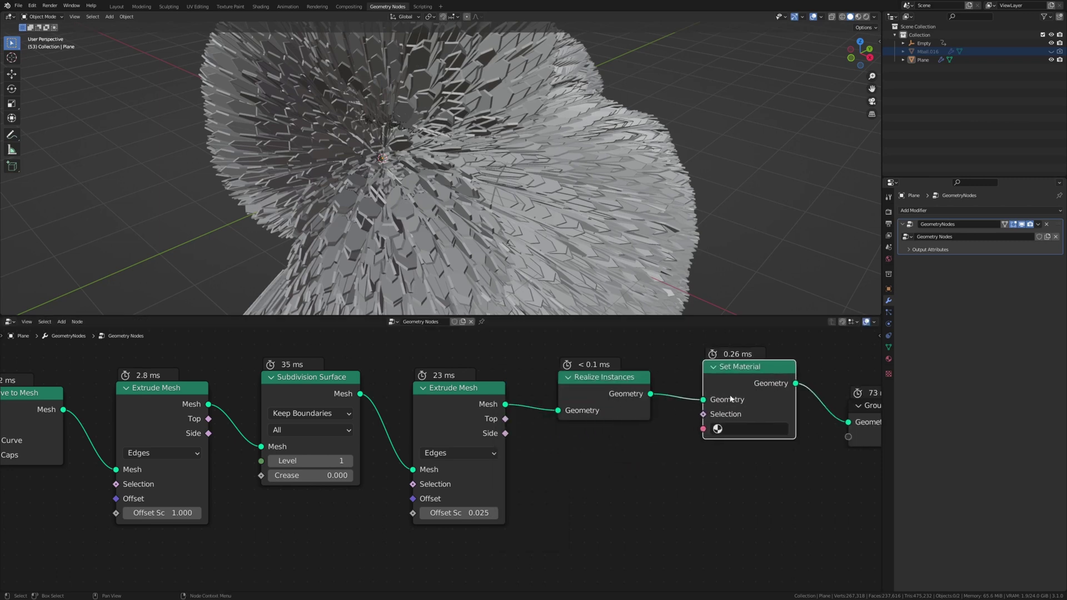
click(605, 162)
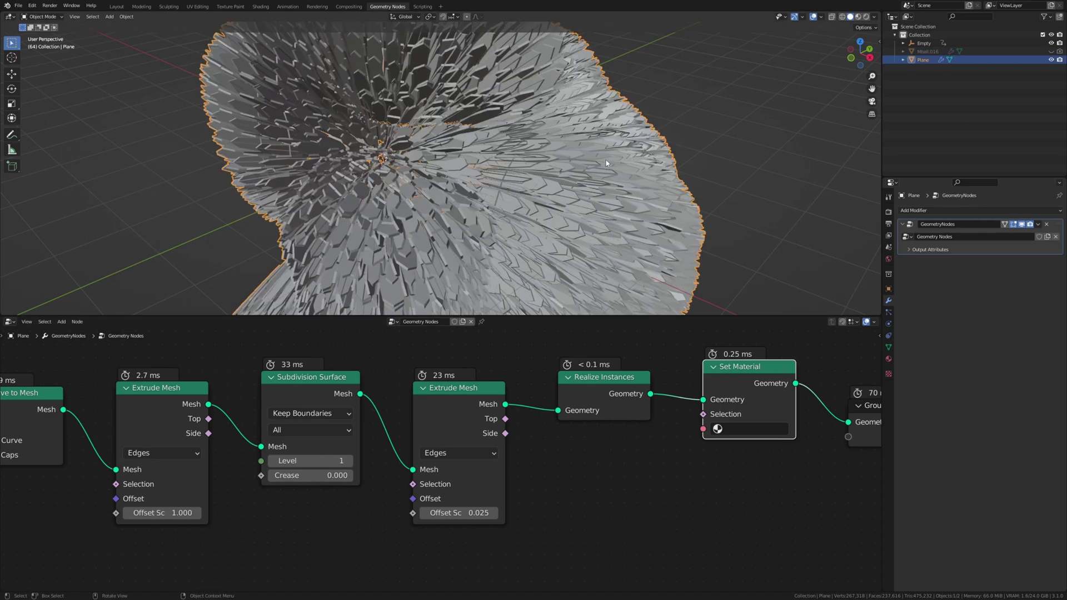
key(space)
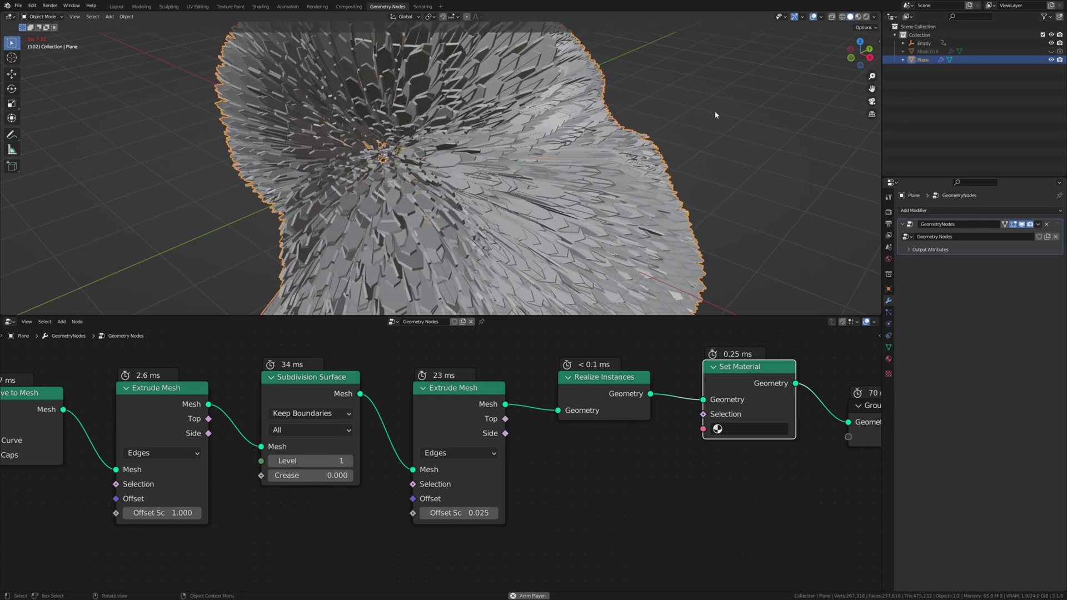
- Stop playback, create a new Plane material named Gold, and pick it in Set Material
key(space)
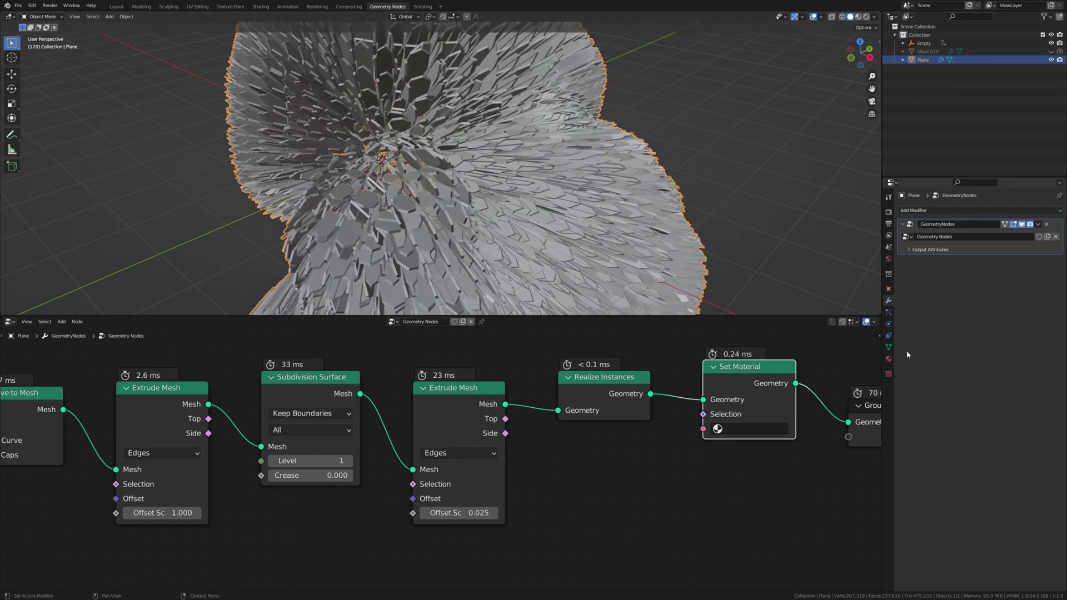
click(888, 359)
click(940, 246)
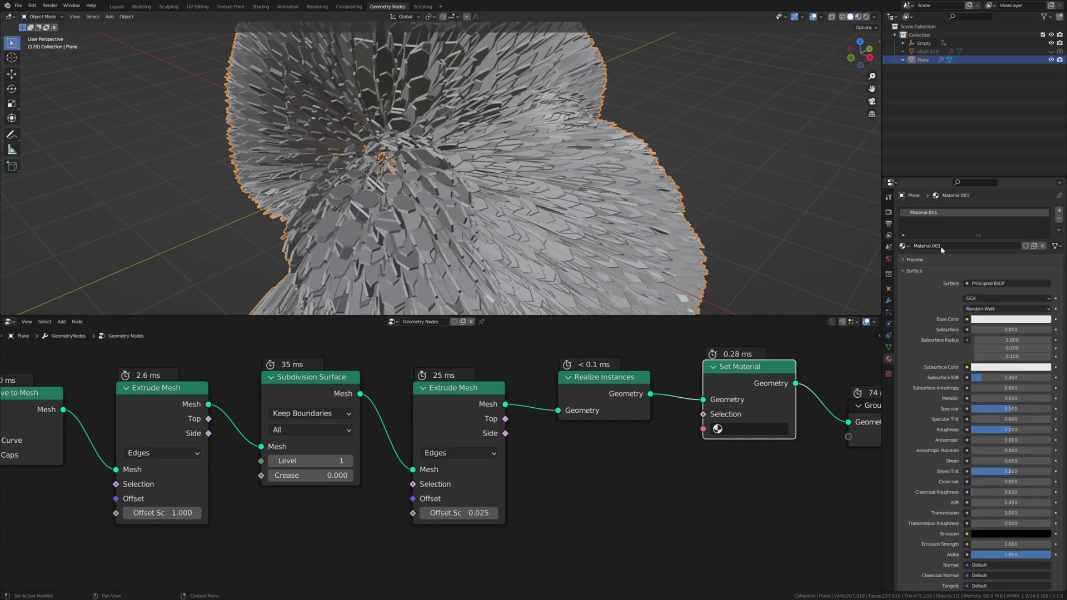
click(949, 245)
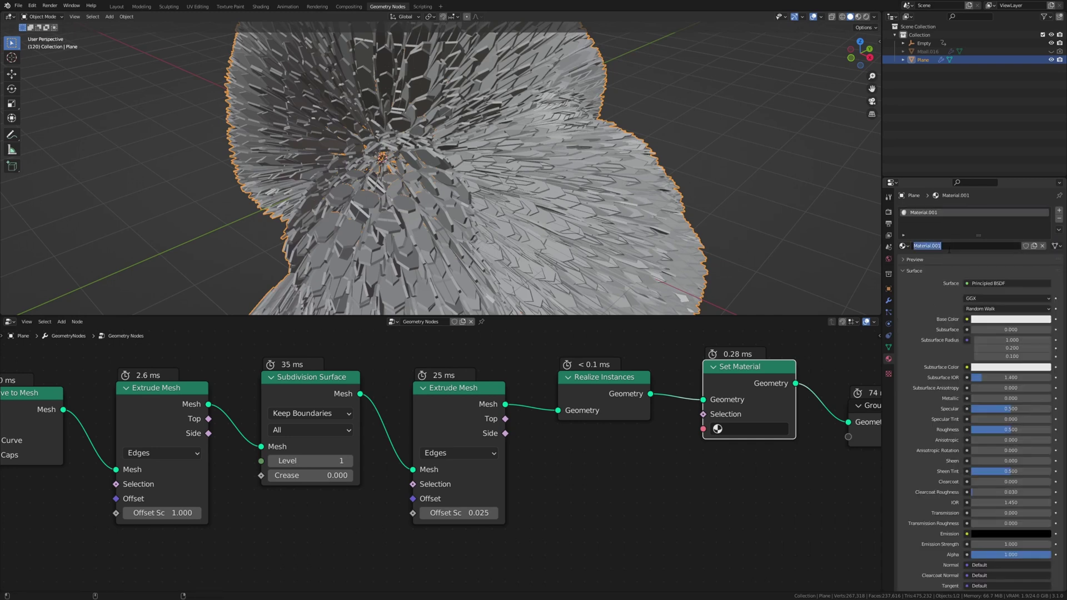
text(Gold)
key(Return)
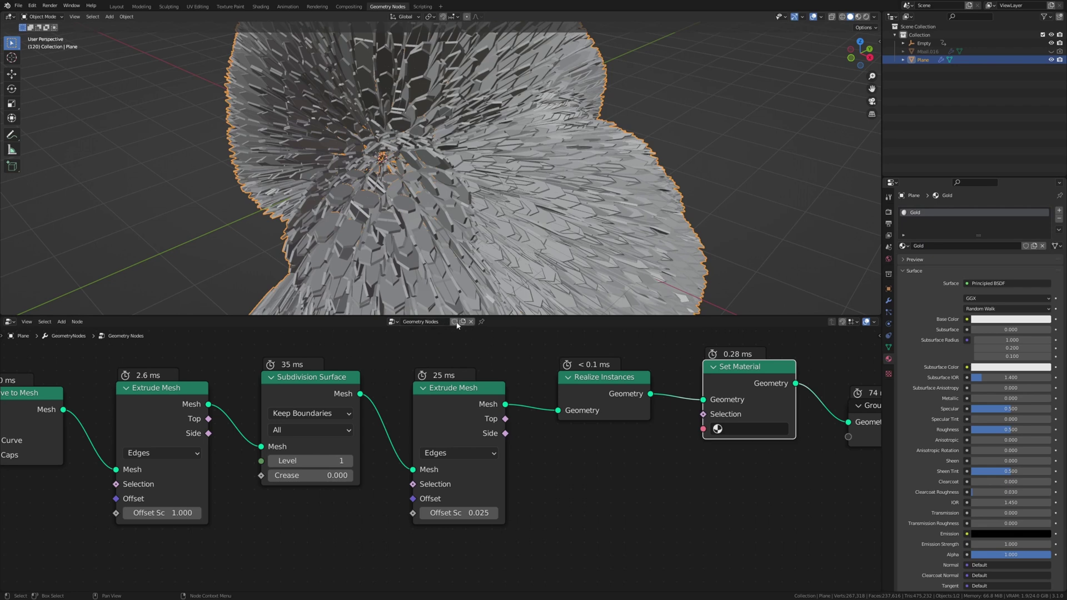
click(753, 429)
click(756, 444)
- In the Shading workspace, join away the file browser and image editor areas
click(264, 8)
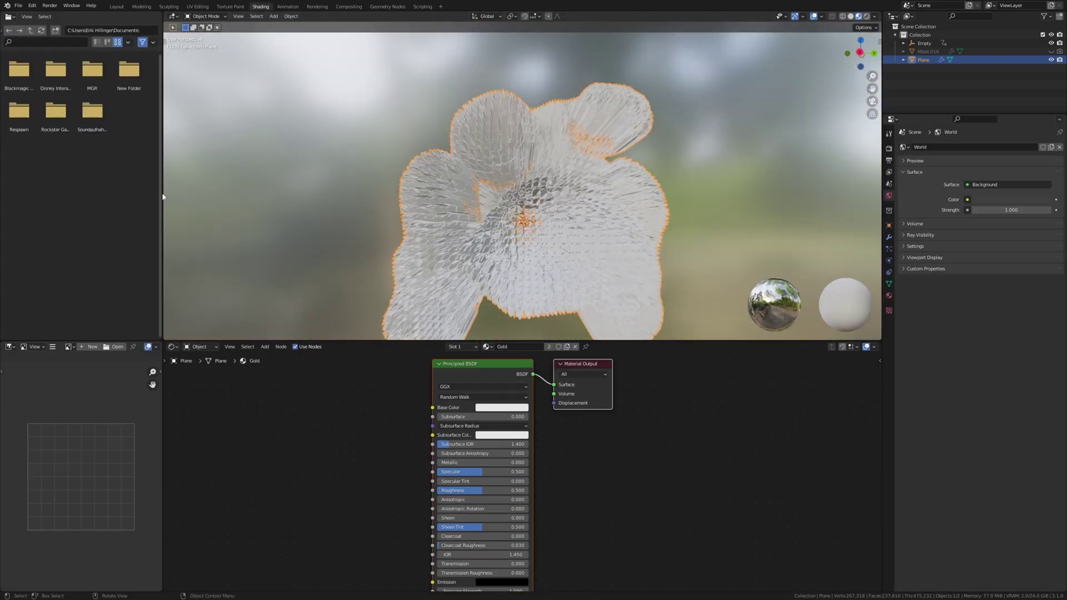
right_click(162, 193)
click(152, 216)
click(126, 305)
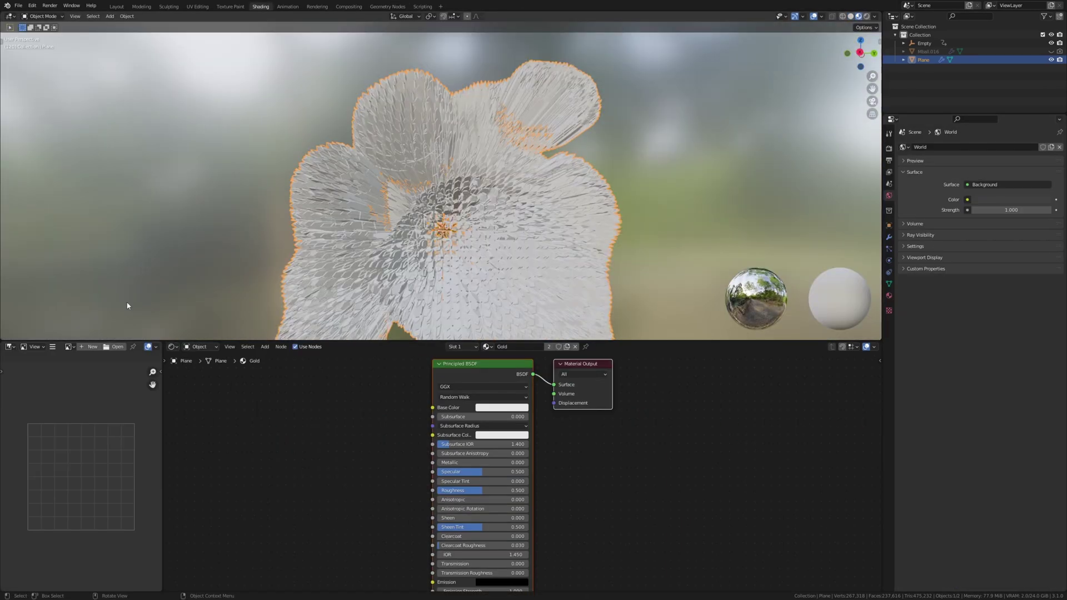
click(210, 424)
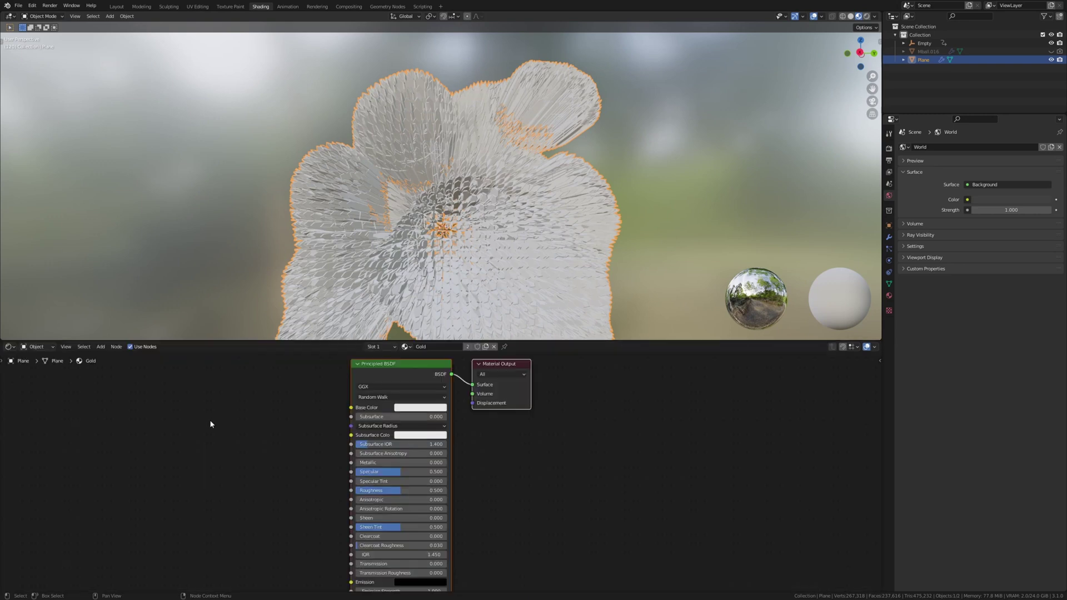
- Select the Principled BSDF and shift the shader nodes right to make room
click(434, 370)
middle_drag(320, 382, 422, 380)
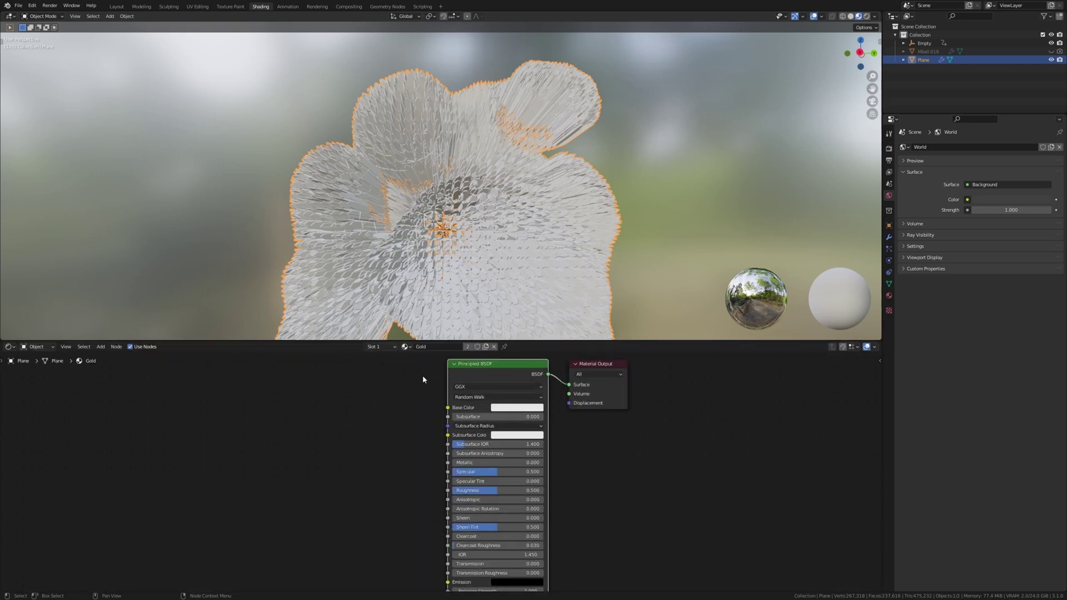
key(shift+a)
- Add a ColorRamp and connect its Color to the Base Color
text(co)
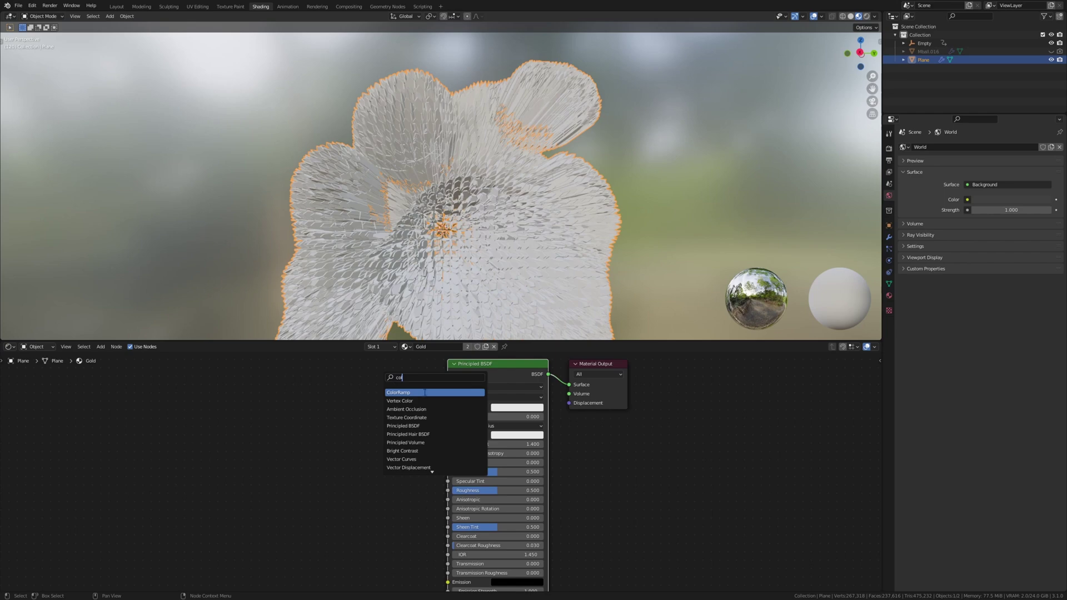
key(Return)
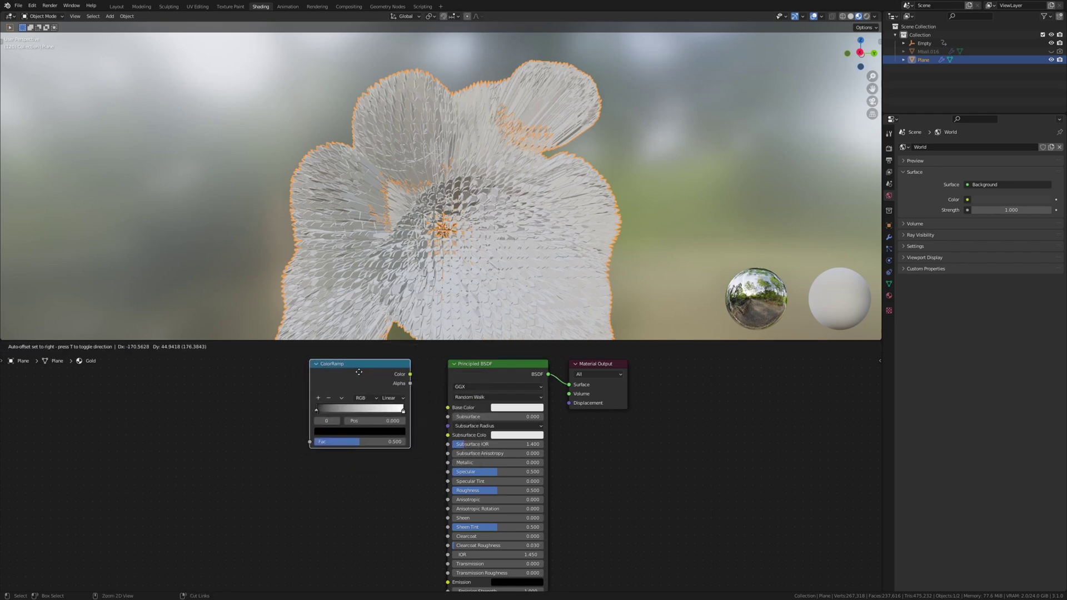
click(417, 377)
drag(417, 378, 448, 407)
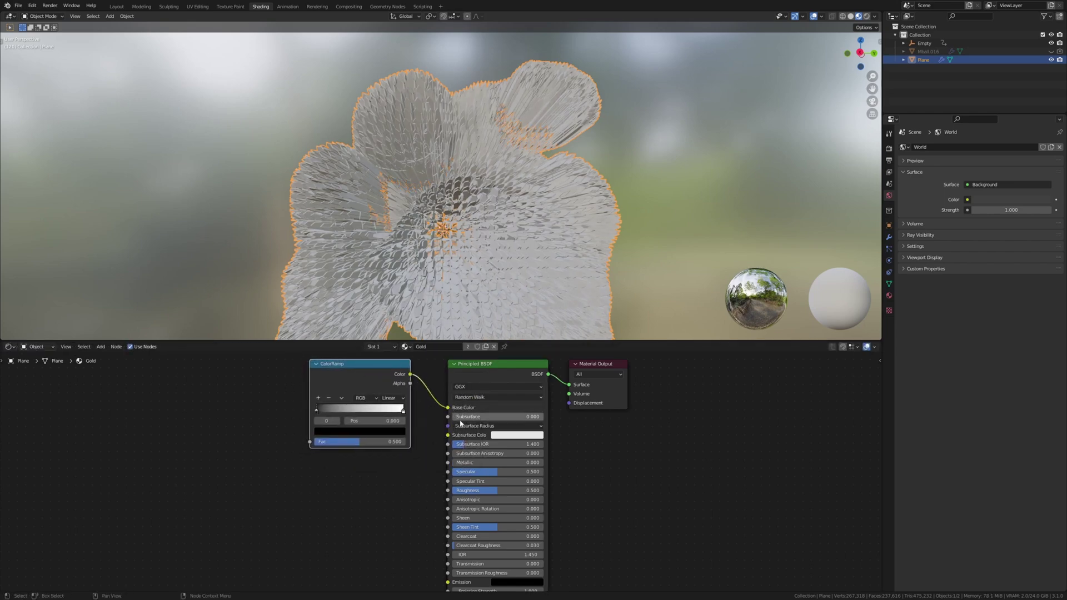
- Set the Principled BSDF Metallic to 1.0 and Roughness to 0.27
scroll(469, 426, up, 1)
scroll(469, 426, up, 1)
drag(444, 460, 550, 461)
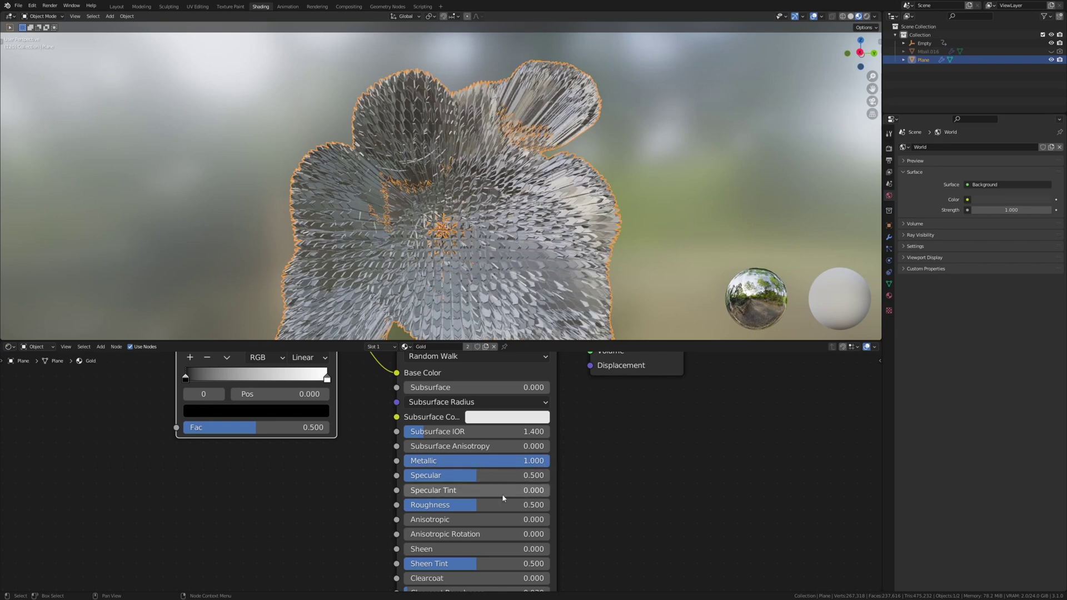
click(470, 504)
key(BackSpace)
text(.27)
key(Return)
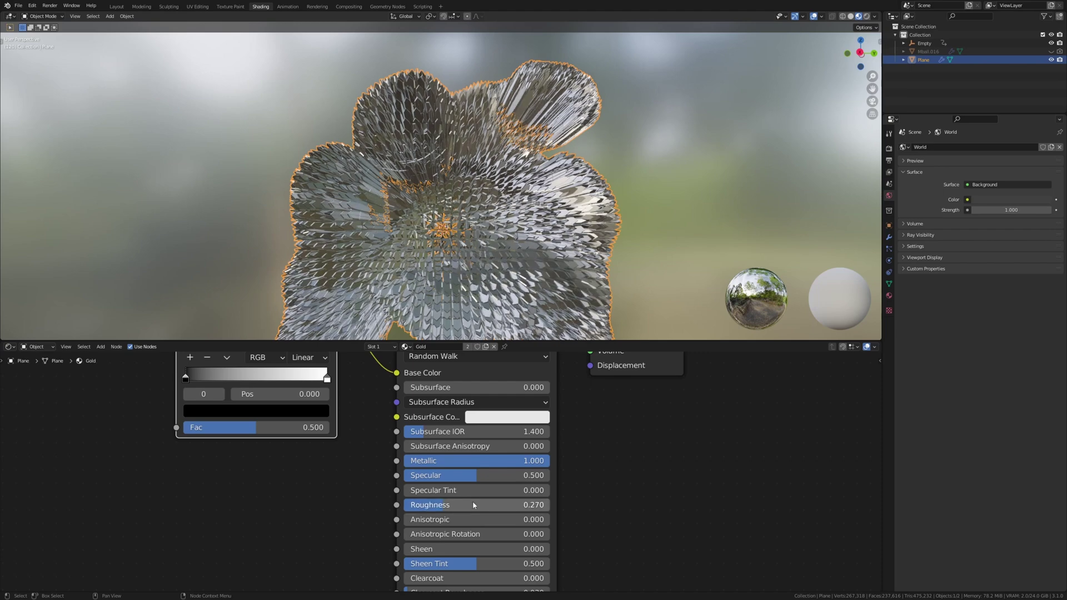
- Change the ColorRamp's black stop to a dark brown
middle_drag(281, 397, 375, 498)
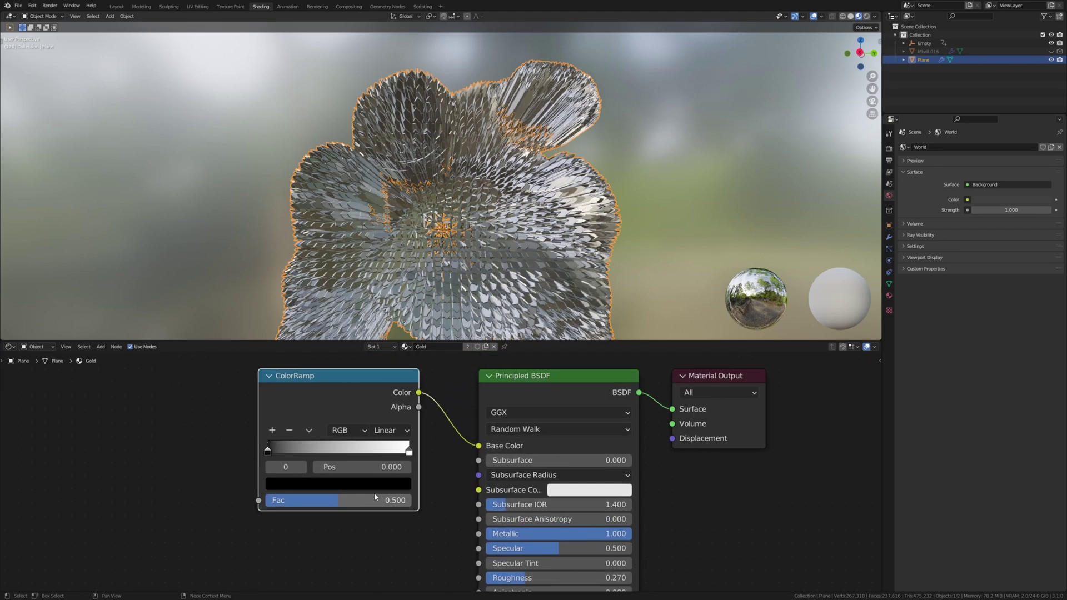
click(344, 488)
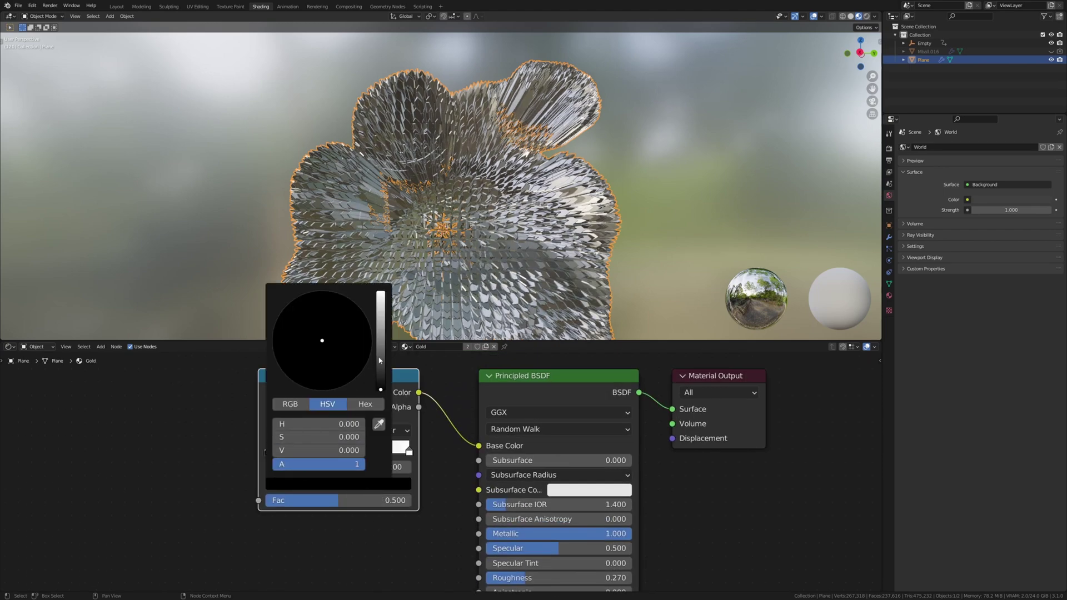
drag(380, 360, 380, 336)
drag(320, 360, 305, 362)
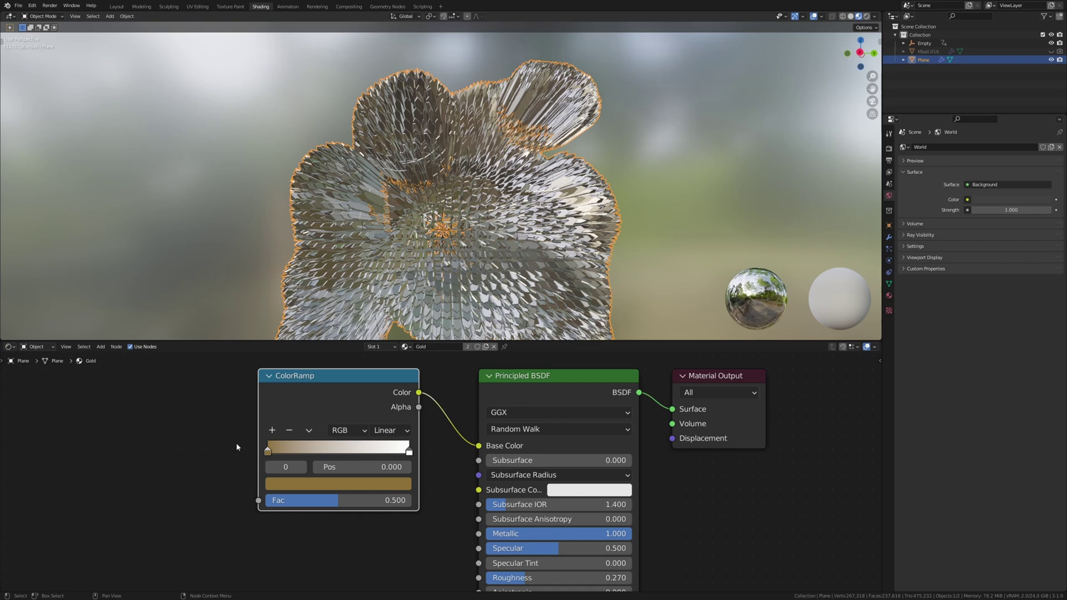
middle_drag(237, 446, 385, 442)
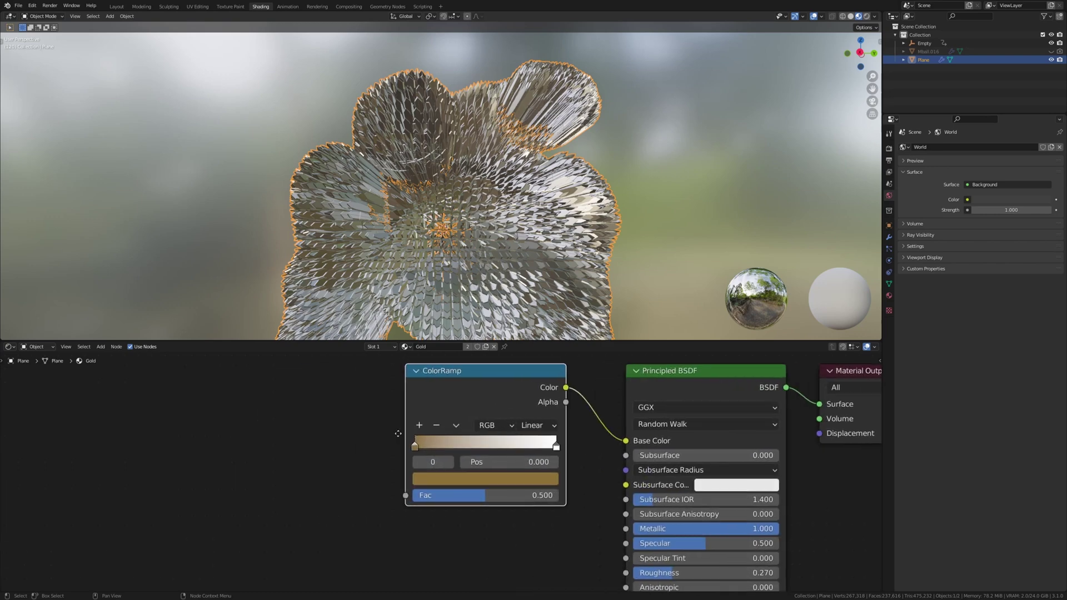
- Switch to rendered view and set the World Color to an Environment Texture
click(868, 17)
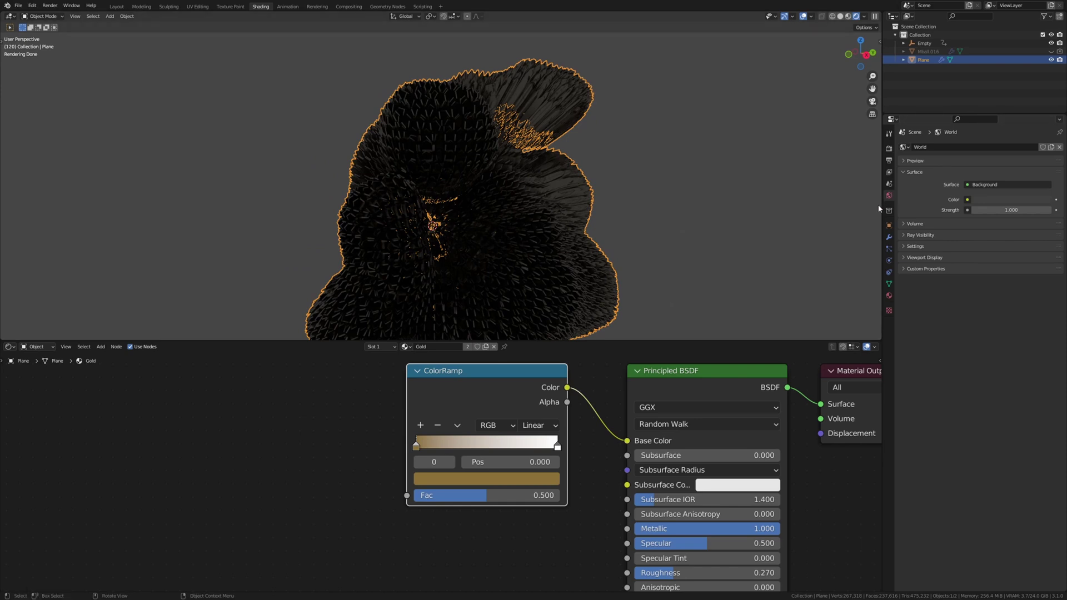
click(967, 199)
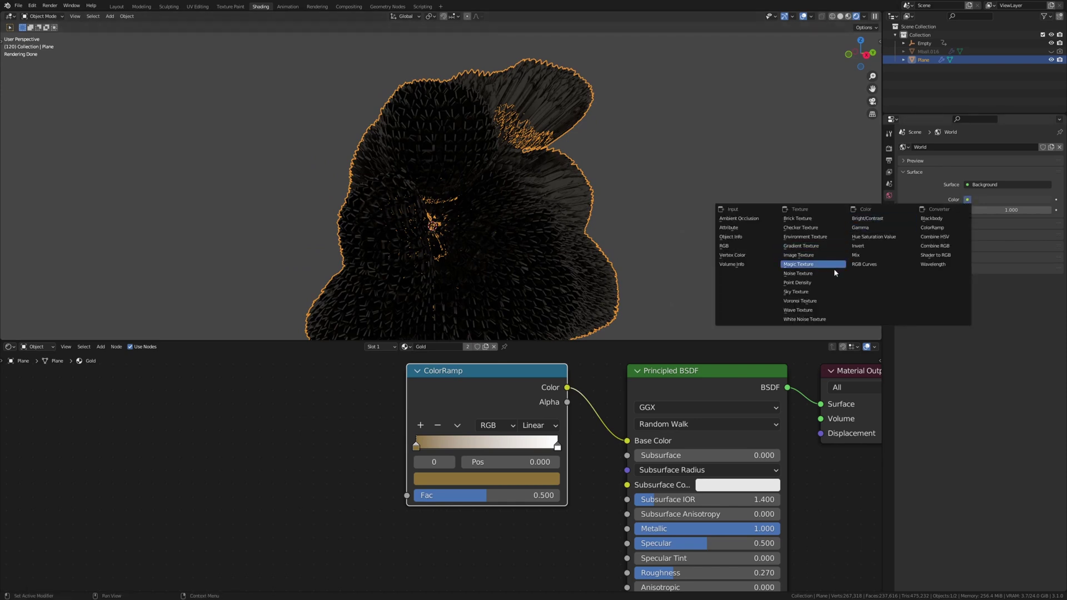
click(821, 237)
- Load the studio_small_01_4k.exr HDRI from the 4k folder
click(994, 214)
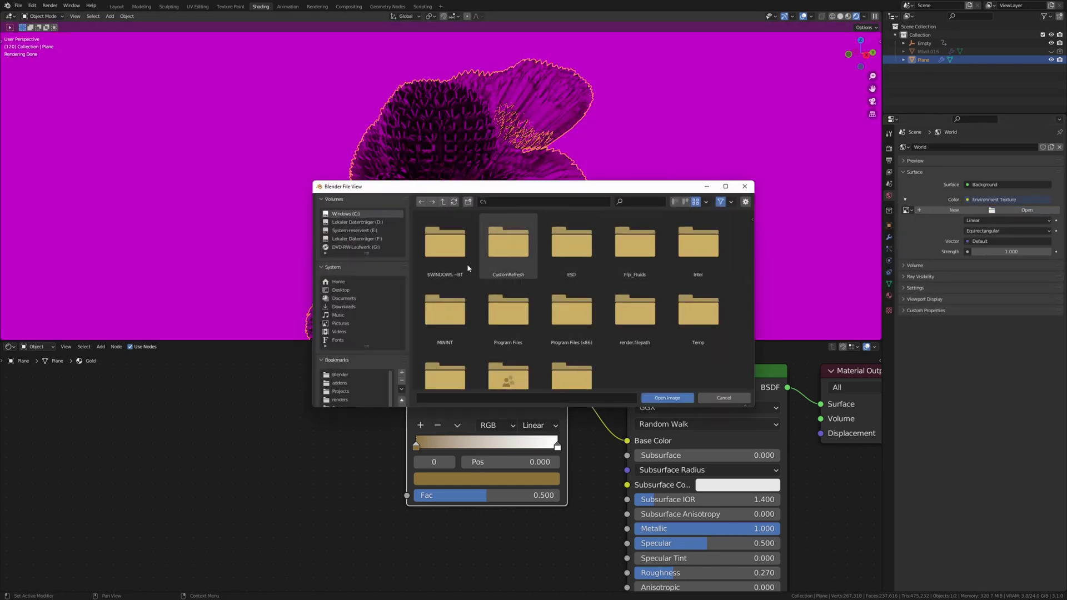
scroll(349, 368, down, 3)
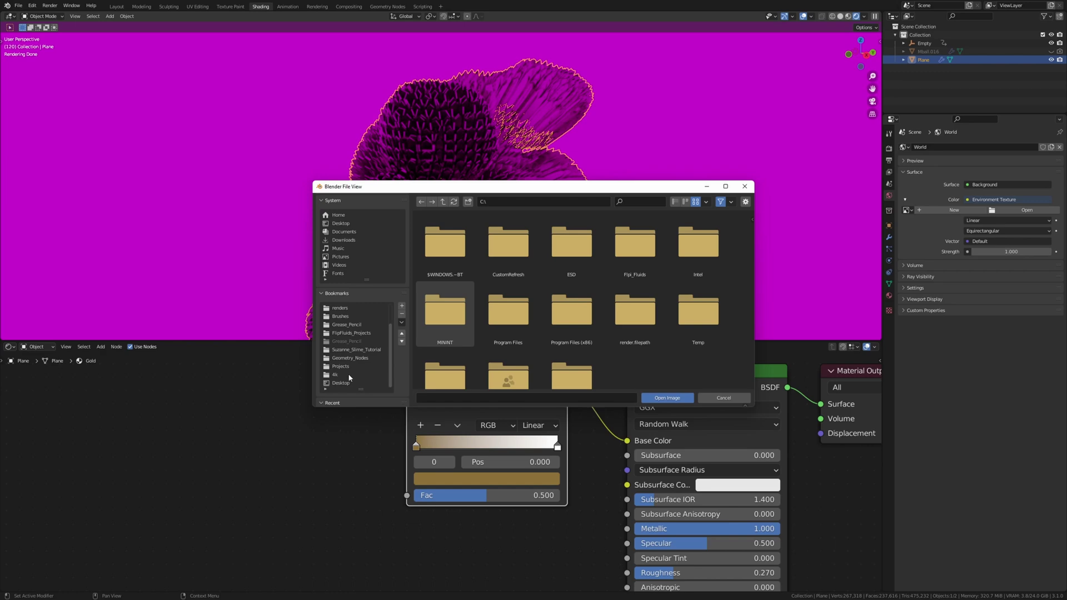
click(335, 375)
click(638, 202)
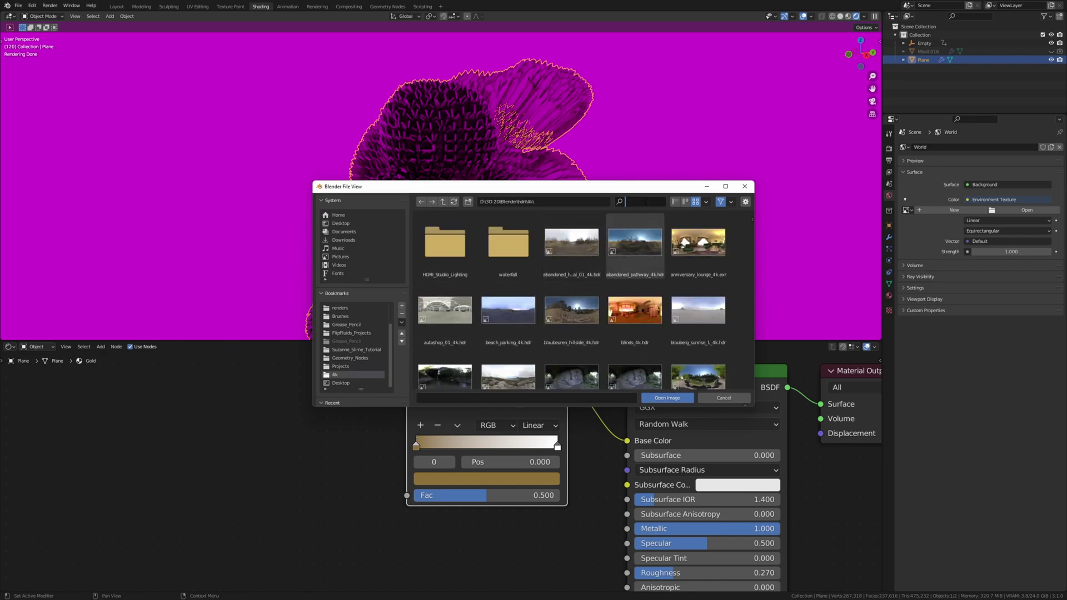
text(stu)
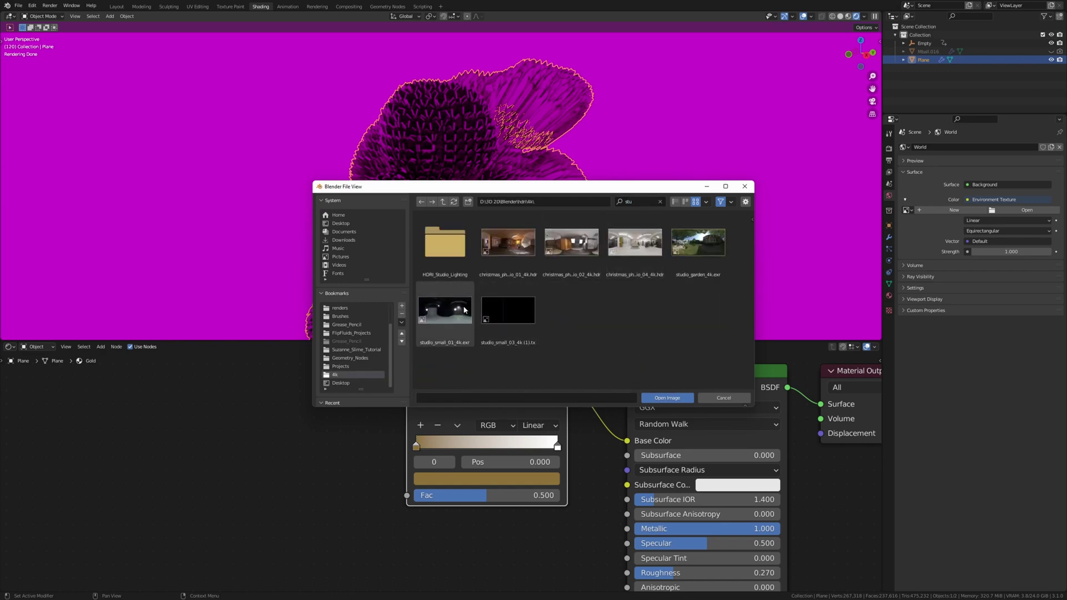
double_click(464, 310)
- Enable Transparent in the Render properties' Film section
click(889, 148)
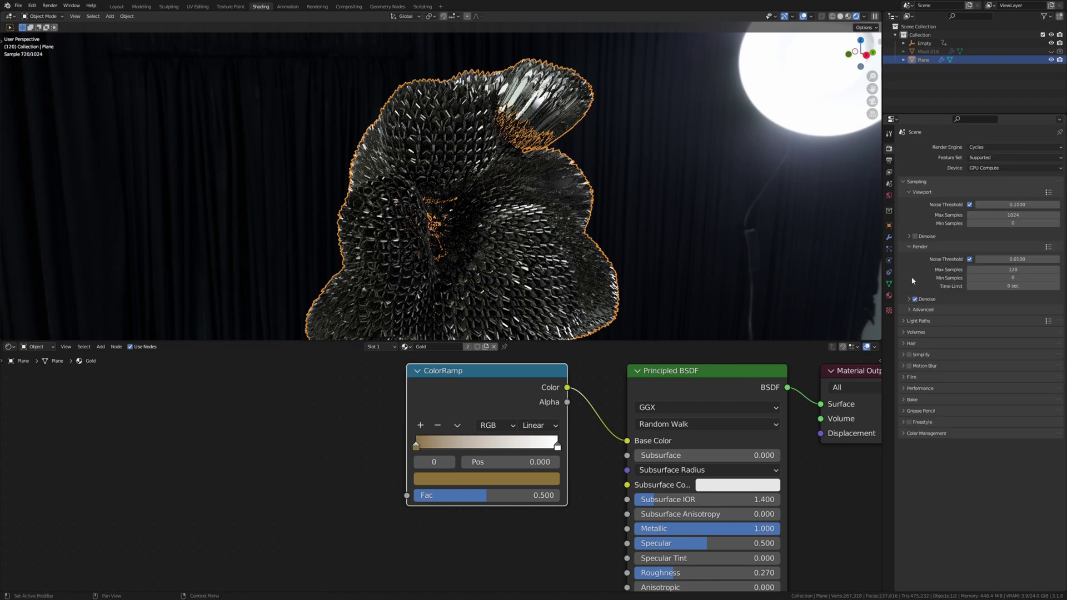
click(906, 378)
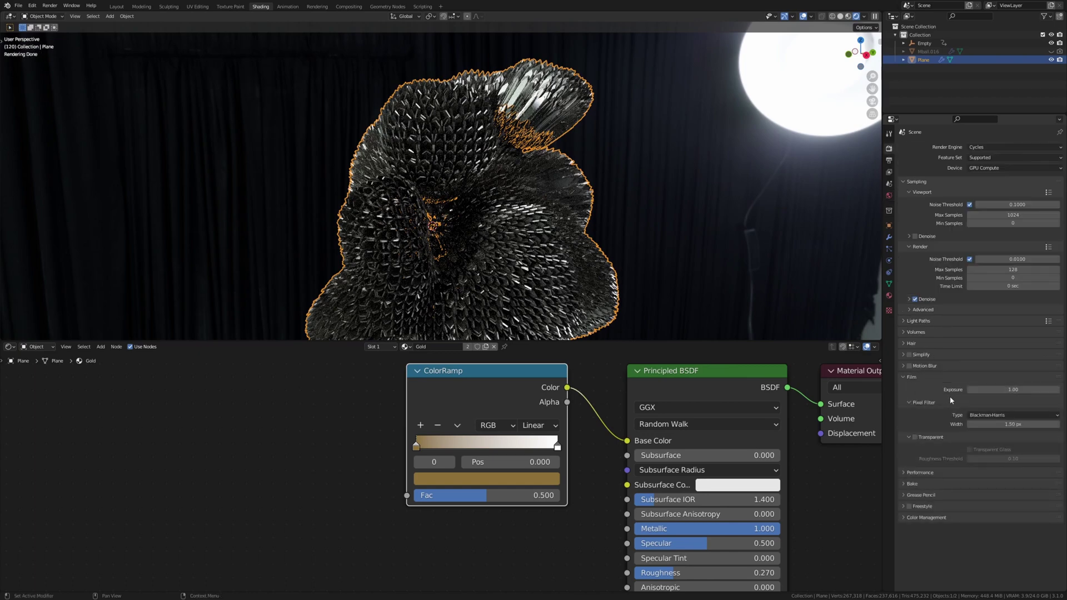
click(914, 437)
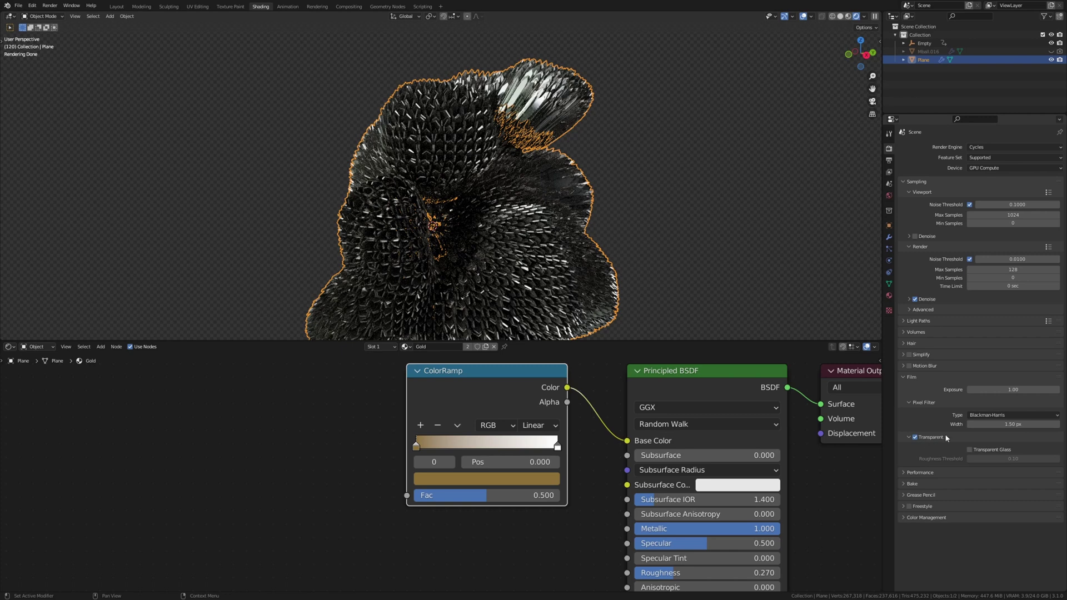
- Change the output File Format from JPEG to PNG
click(889, 162)
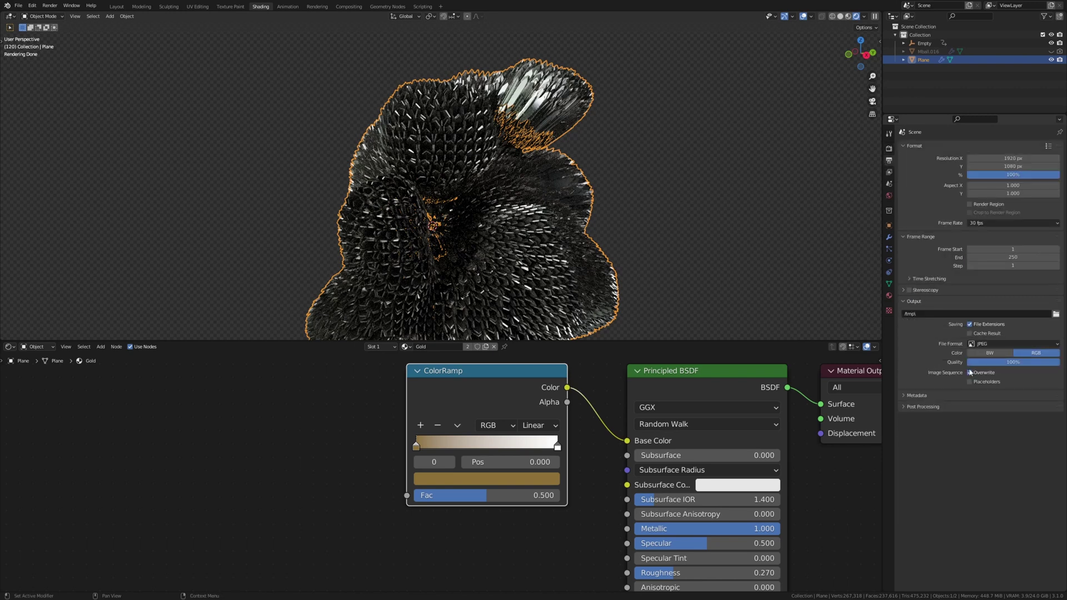
click(997, 343)
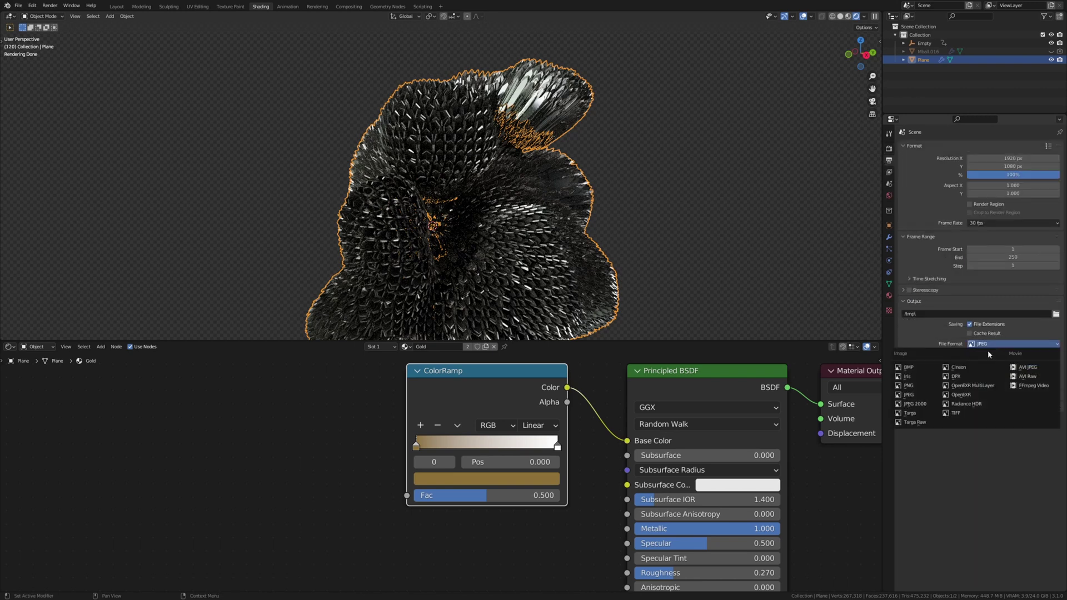
click(914, 389)
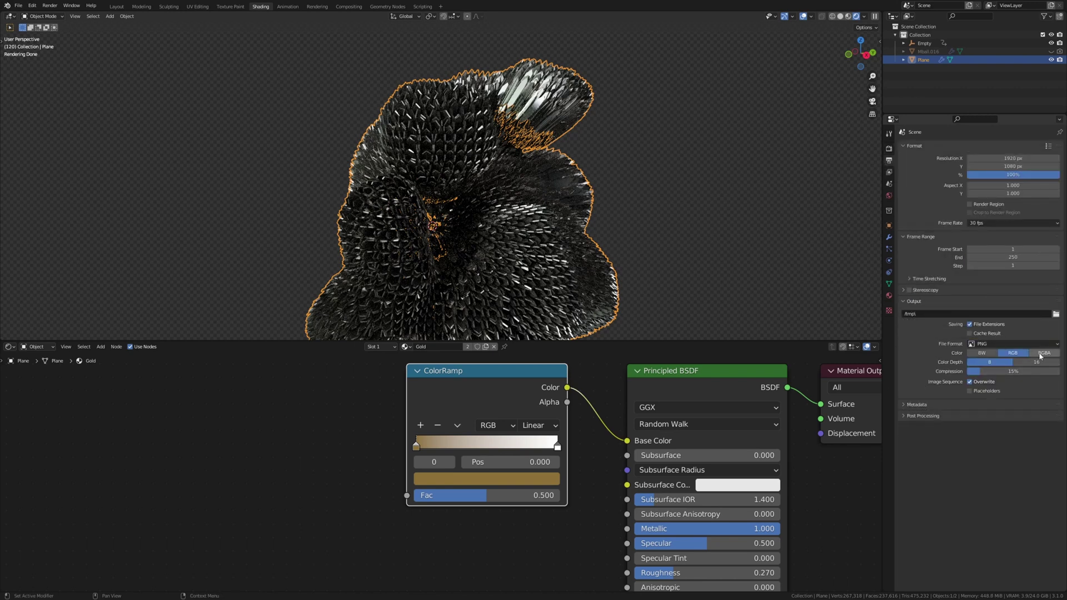
- Brighten the first ColorRamp stop and shift its hue toward gold
scroll(514, 456, up, 2)
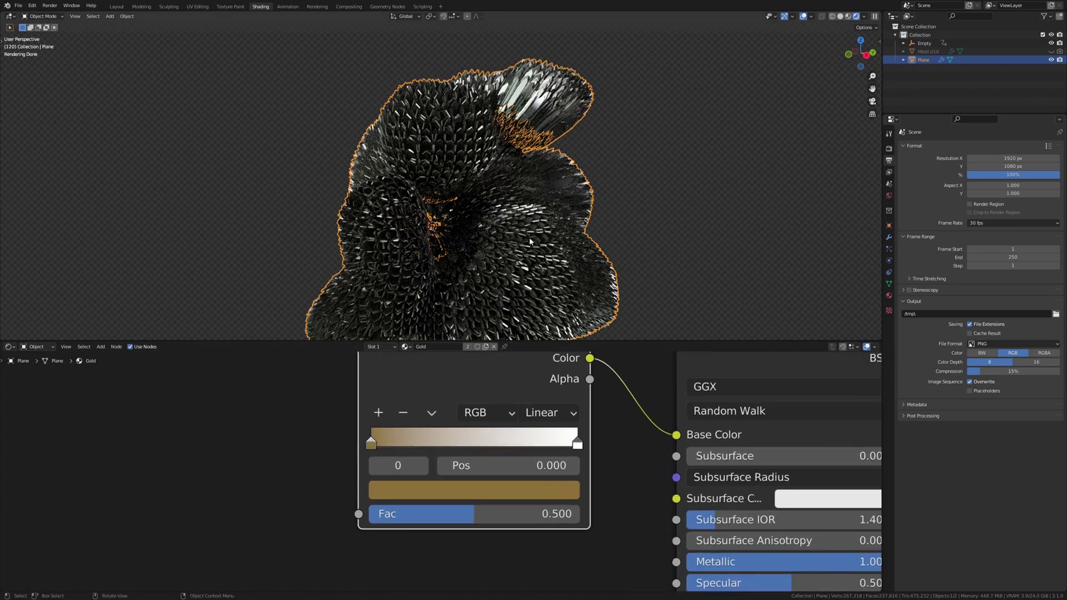
scroll(530, 241, up, 6)
middle_drag(389, 433, 359, 489)
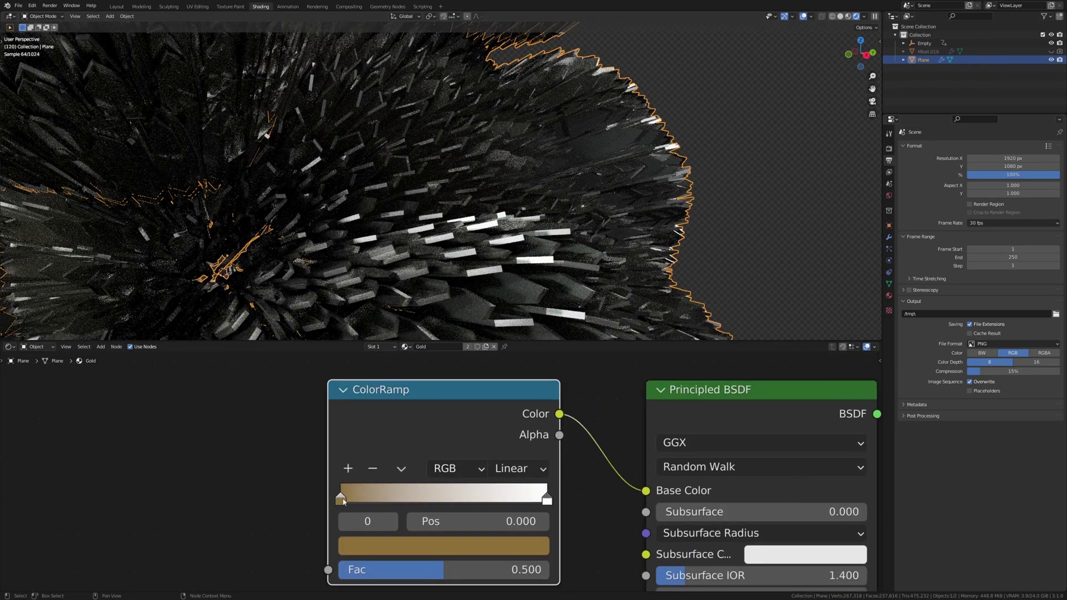
click(433, 546)
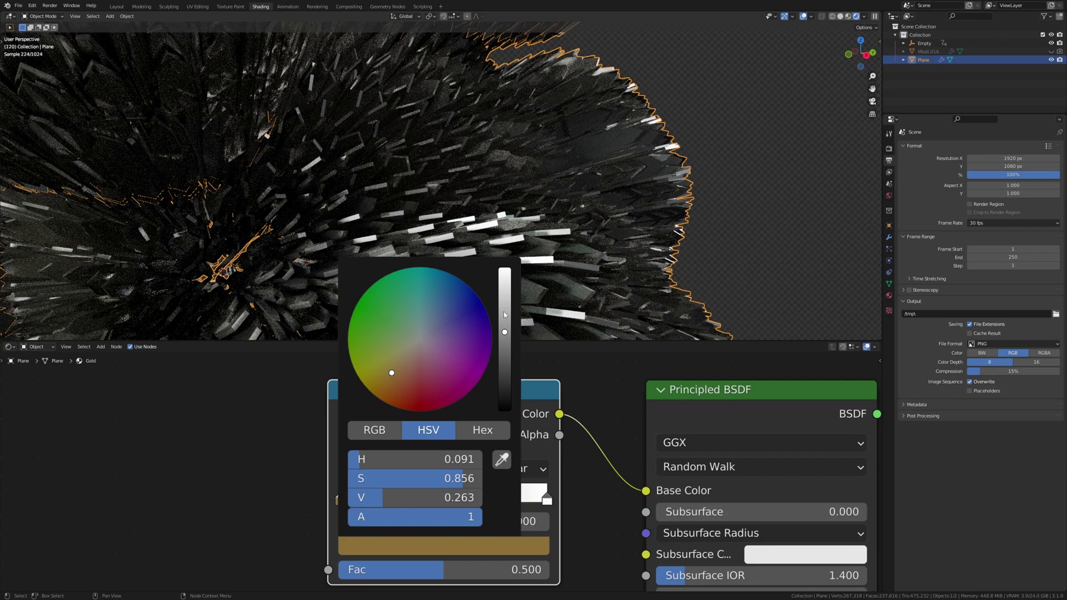
drag(504, 314, 505, 300)
mouse_move(391, 372)
mouse_down()
mouse_move(383, 376)
mouse_move(397, 361)
mouse_move(390, 368)
mouse_up()
drag(504, 300, 514, 294)
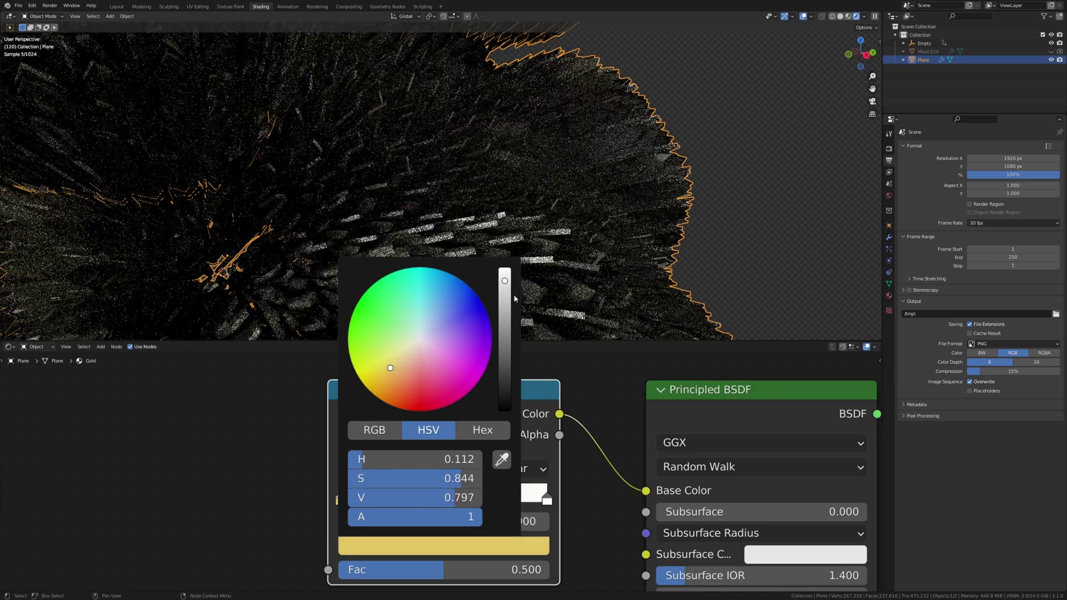
- Recolour the end stop to a deep amber gold (H 0.082, S 0.947, V 0.359)
click(547, 498)
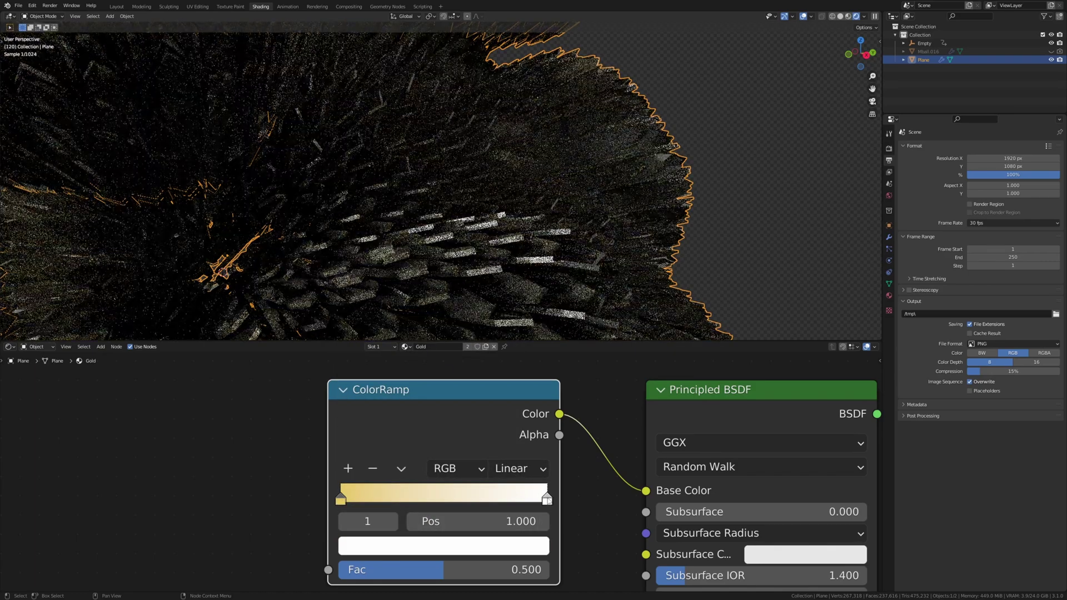
click(509, 546)
drag(418, 342, 398, 372)
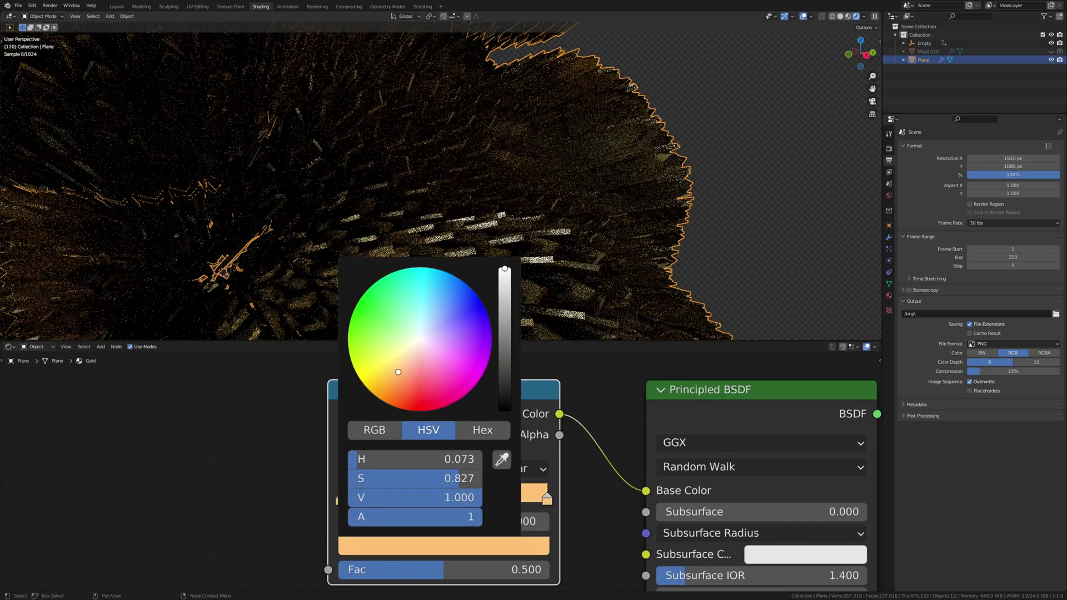
ctrl+scroll(414, 371, down, 9)
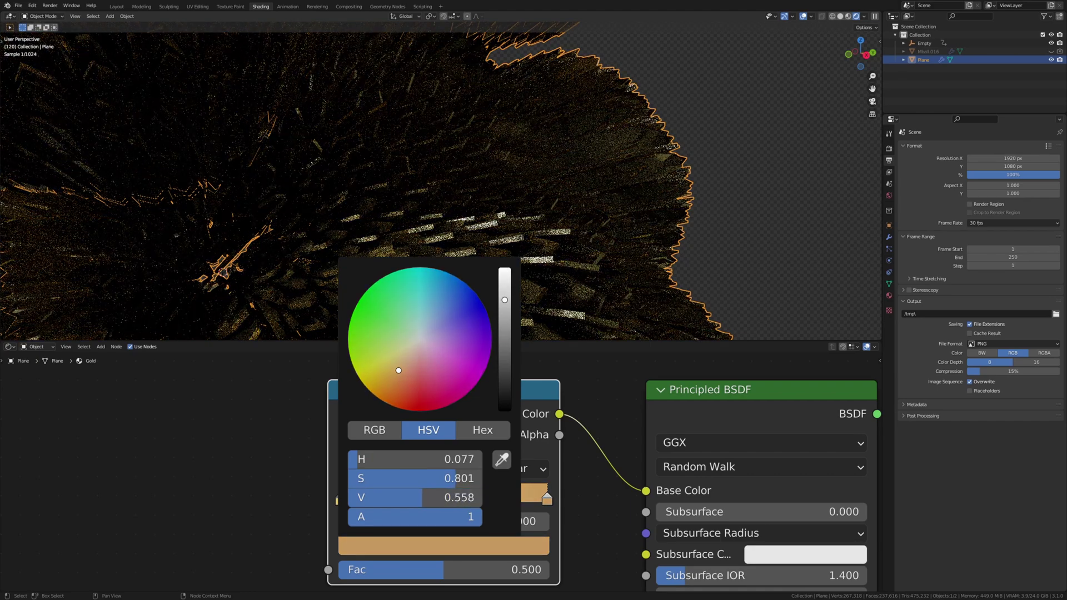
drag(398, 370, 379, 374)
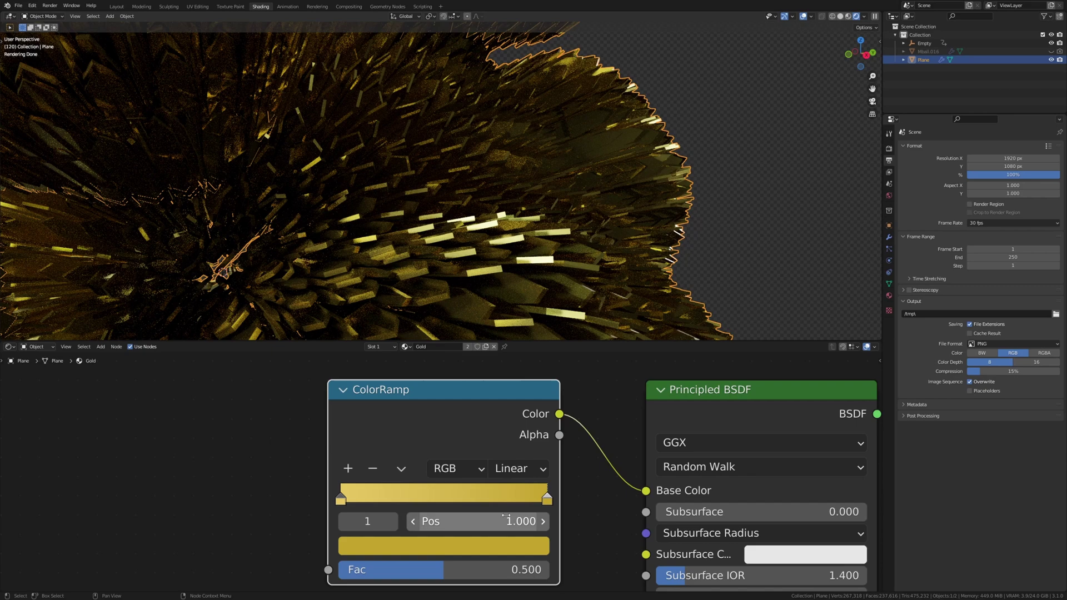
click(503, 545)
ctrl+scroll(422, 388, down, 4)
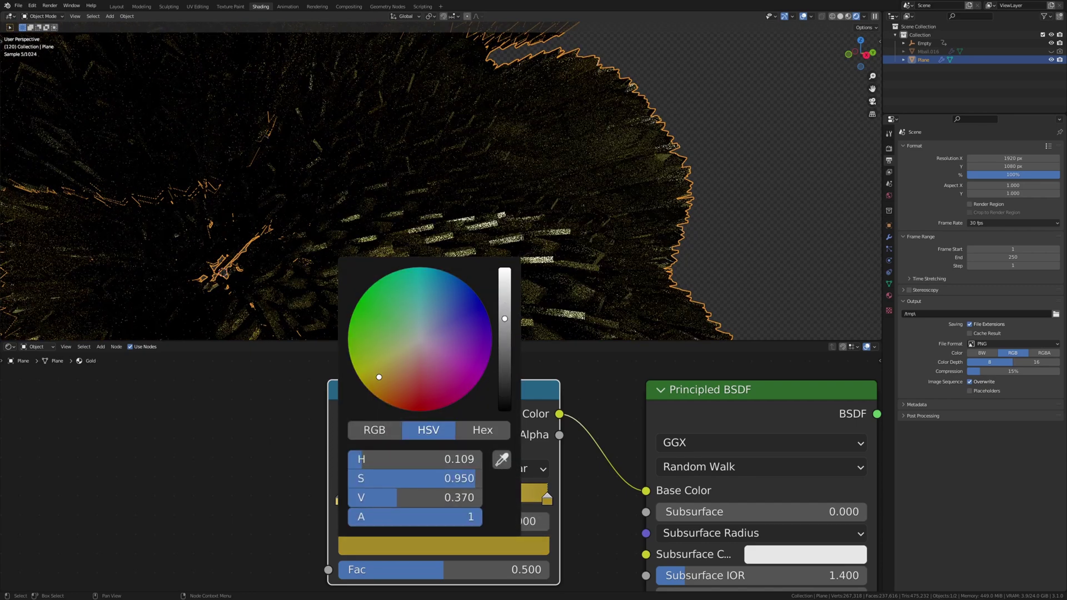
key(Escape)
click(503, 545)
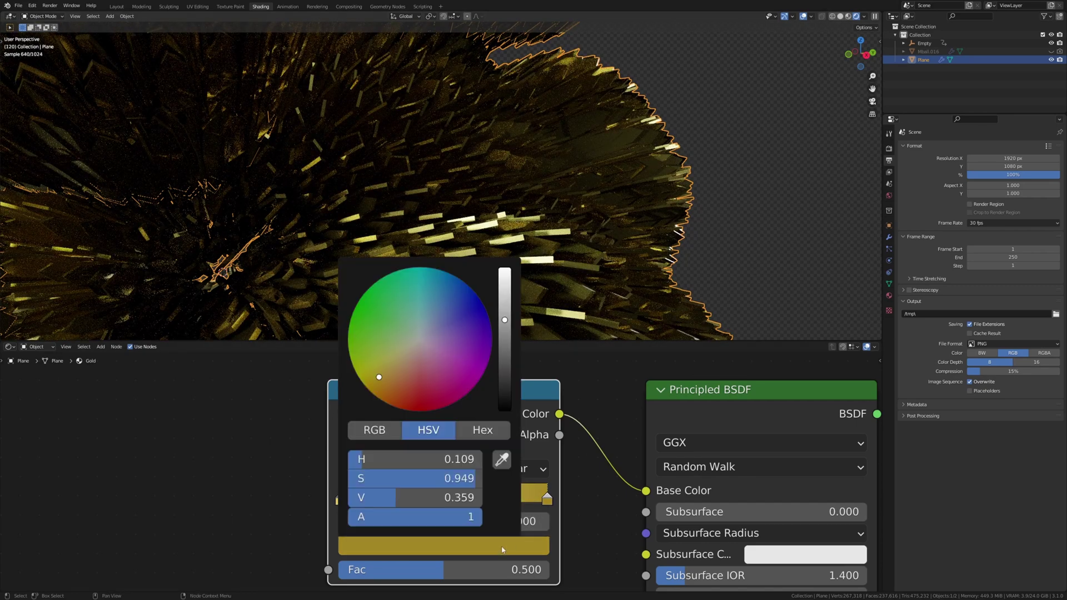
drag(374, 368, 383, 380)
scroll(200, 441, down, 1)
scroll(201, 441, down, 3)
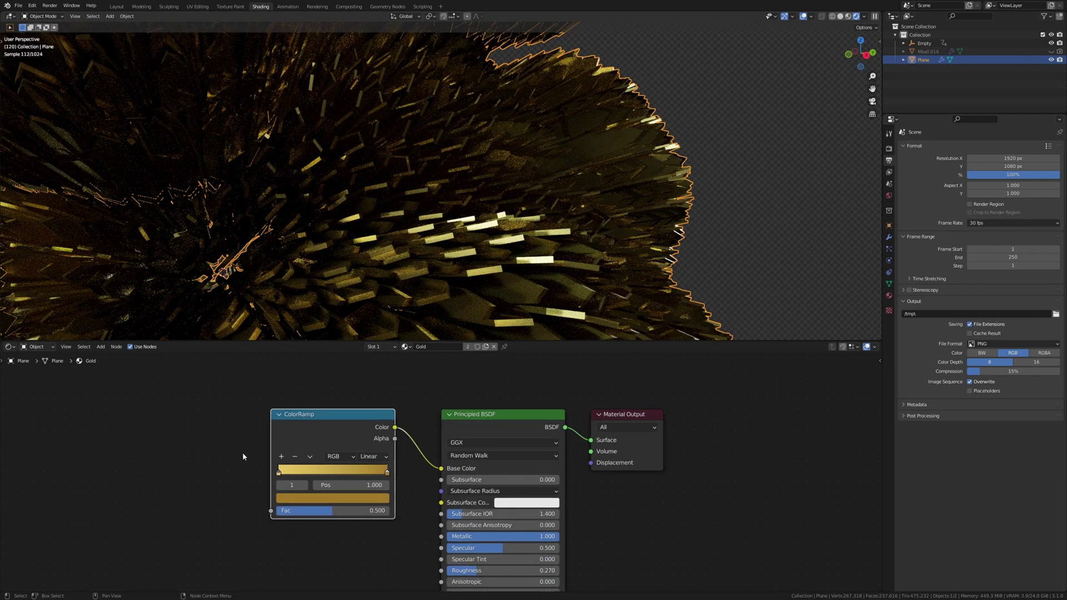
- Add Texture Coordinate and Mapping nodes, feeding Object coordinates into the ColorRamp factor
middle_drag(242, 453, 371, 428)
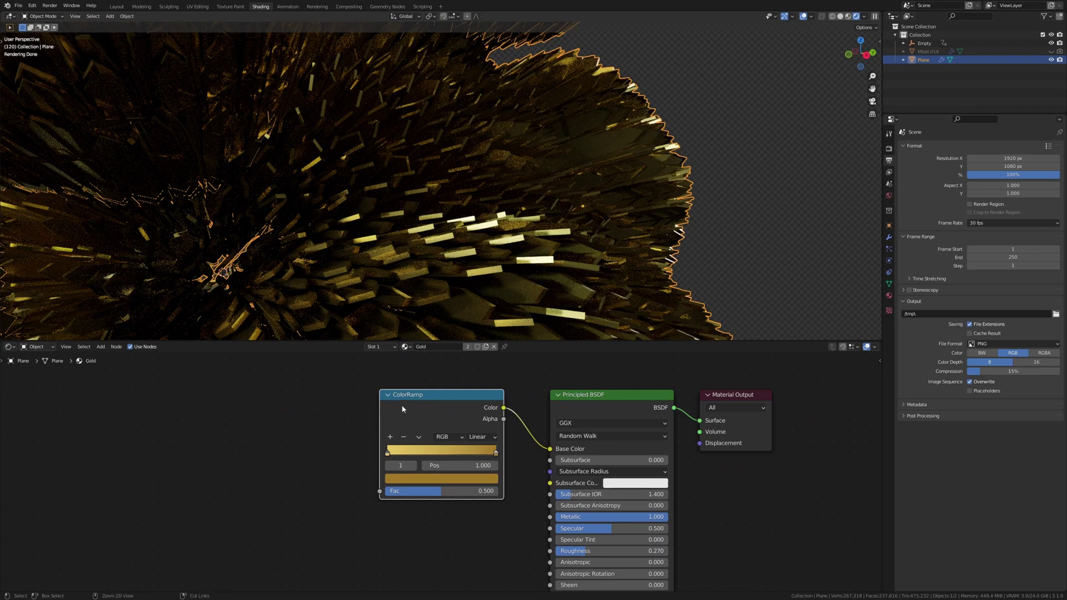
key(ctrl+t)
click(348, 395)
key(x)
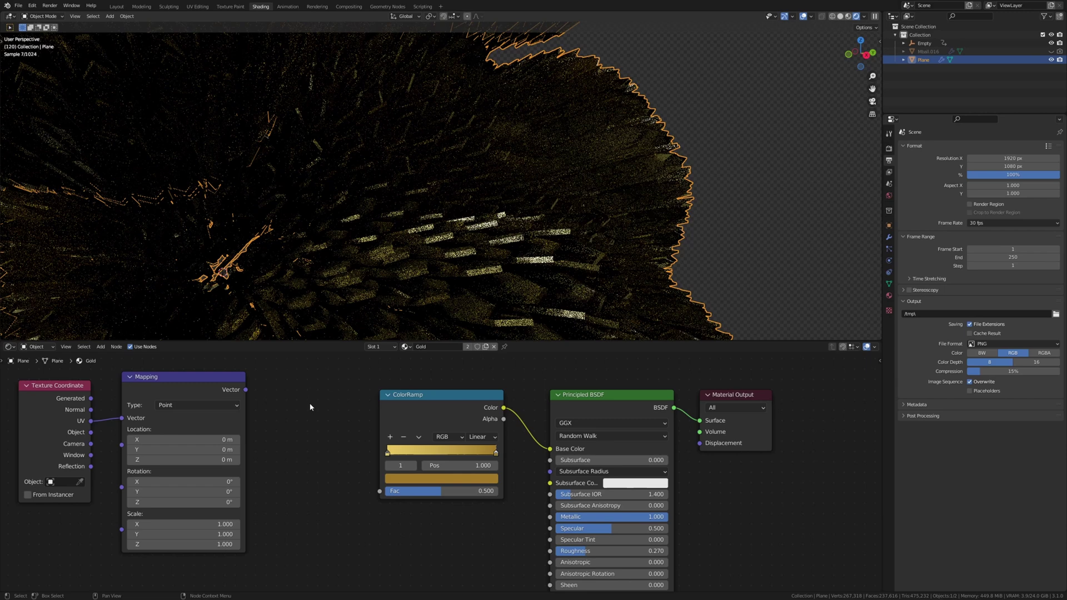
drag(245, 389, 379, 491)
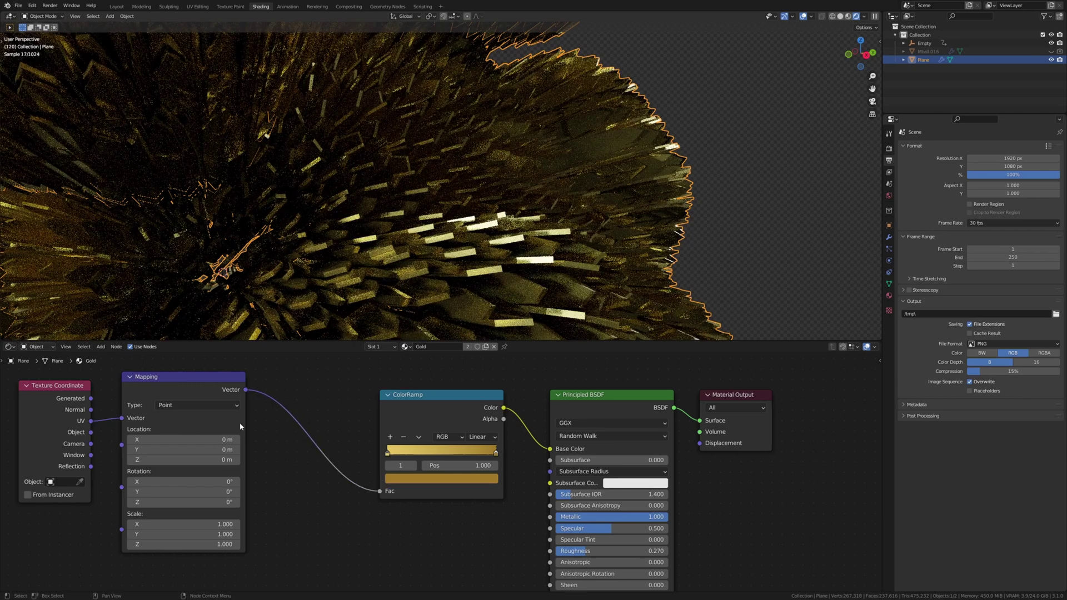
middle_drag(107, 433, 222, 416)
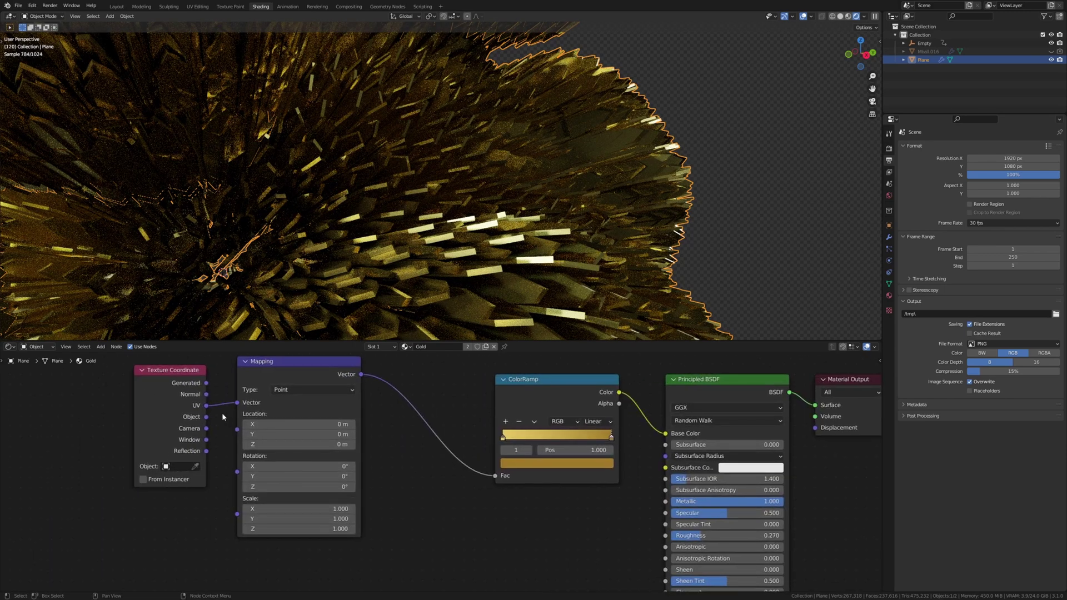
drag(207, 418, 237, 402)
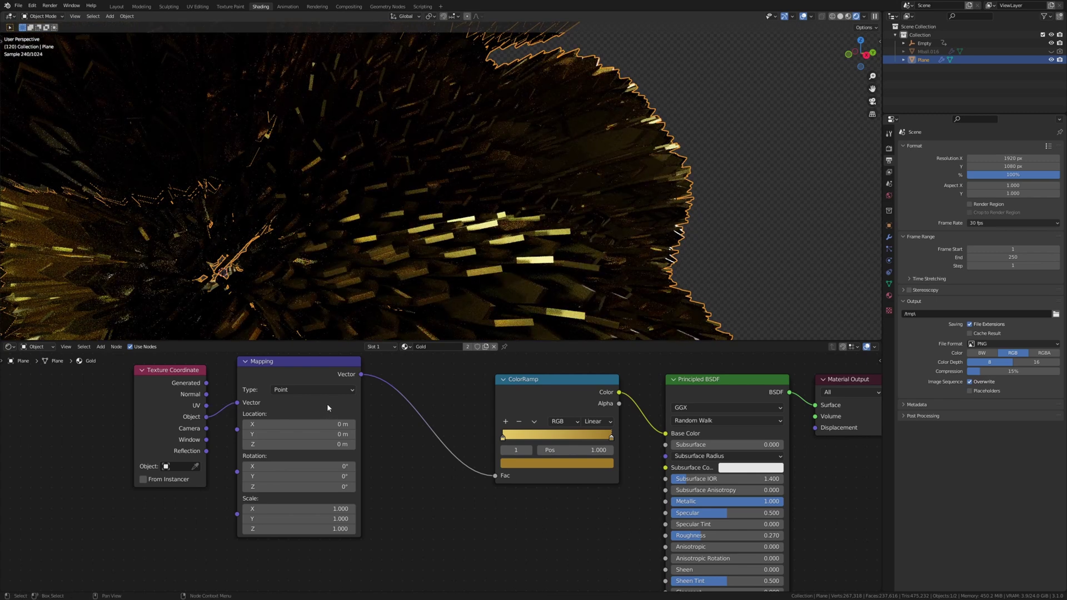
- Insert a Musgrave Texture between the Mapping and ColorRamp nodes
key(shift+a)
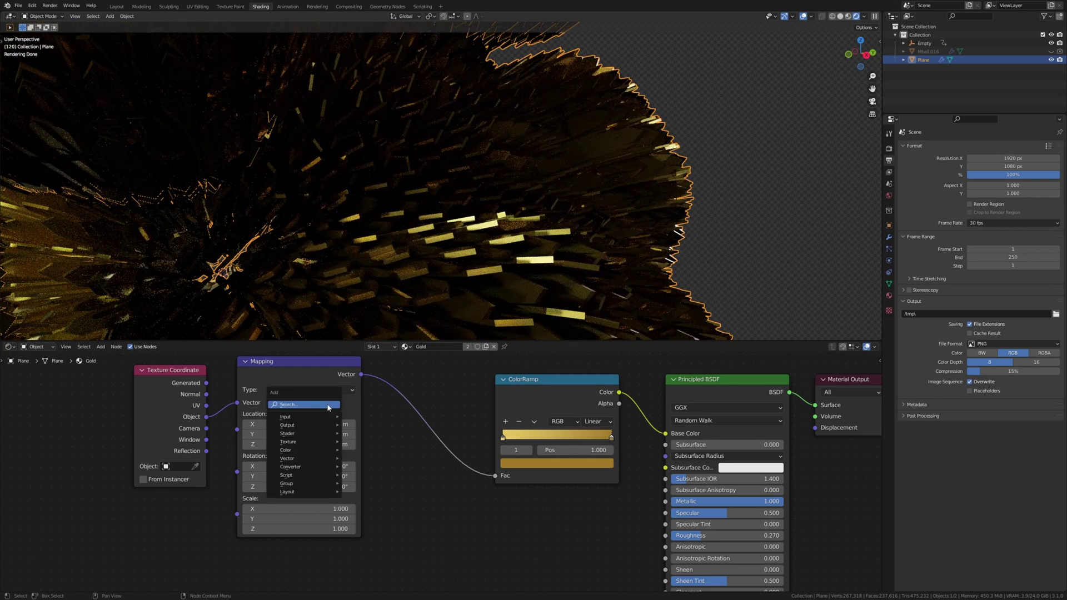
click(328, 405)
text(mu)
click(362, 419)
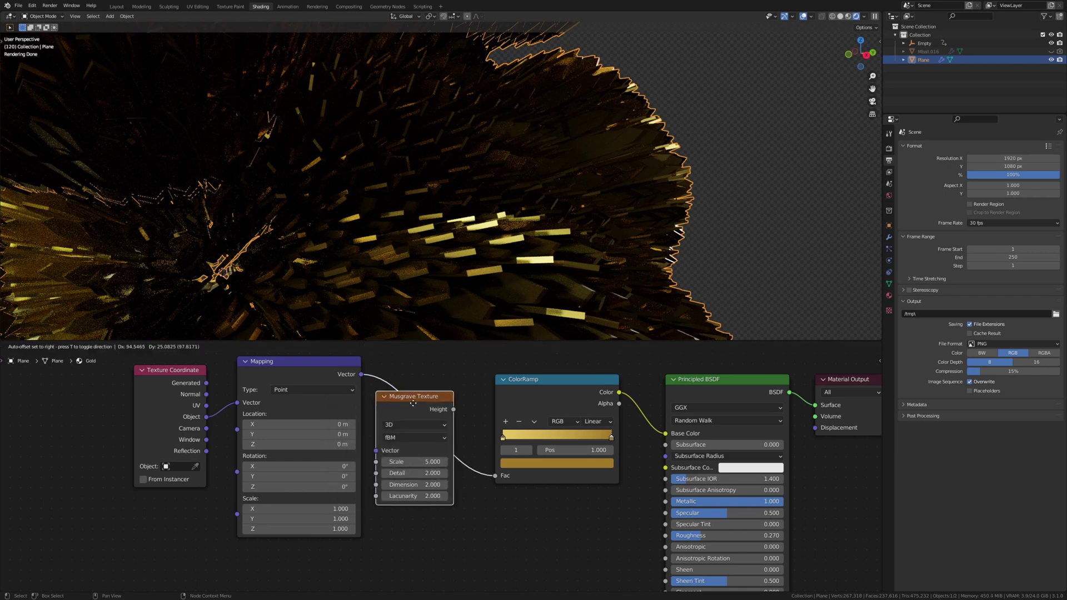
click(429, 383)
- Set the Musgrave Texture to Scale 400, Detail 16 and Dimension 0
click(446, 443)
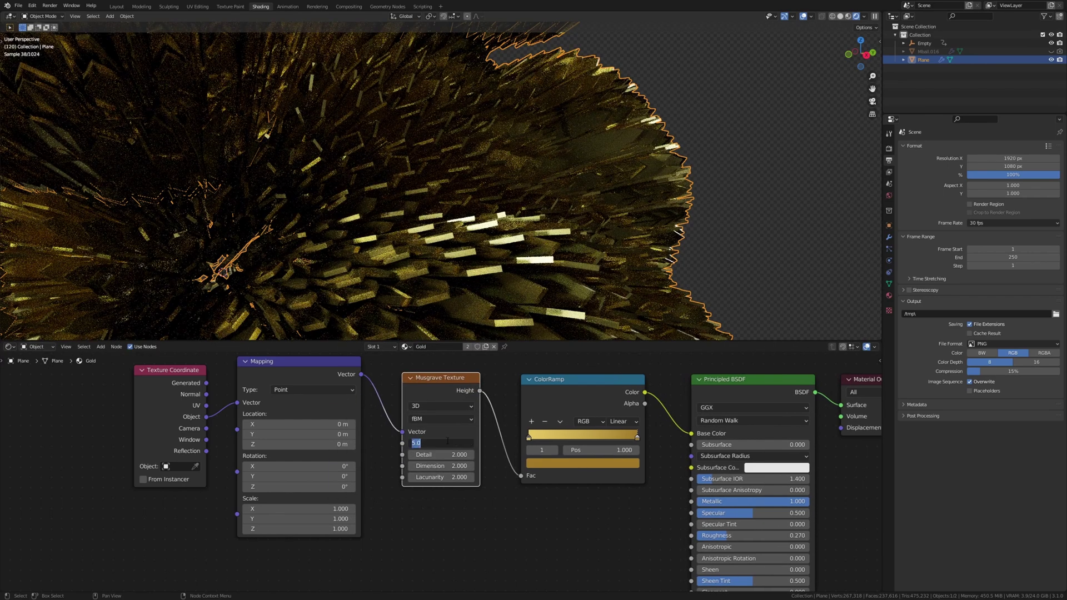
text(400)
key(Tab)
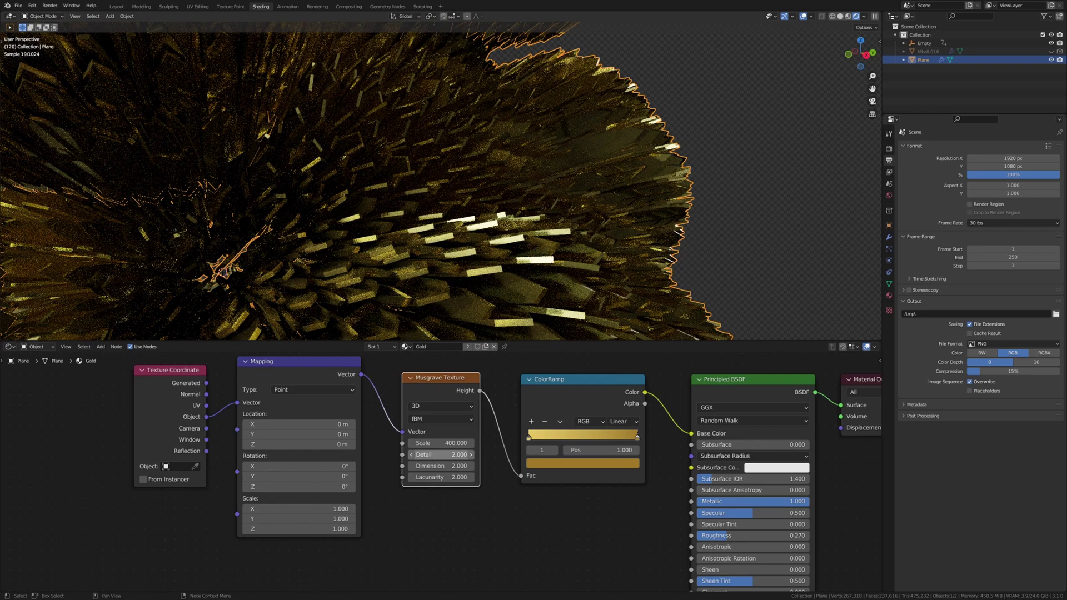
text(16)
key(Return)
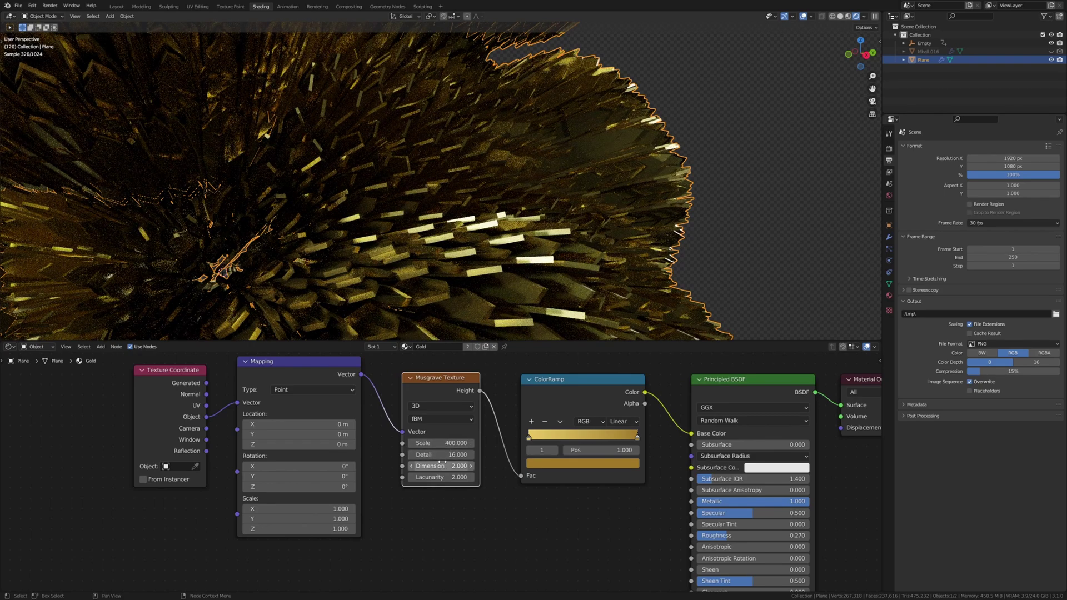
click(446, 467)
text(0)
key(Return)
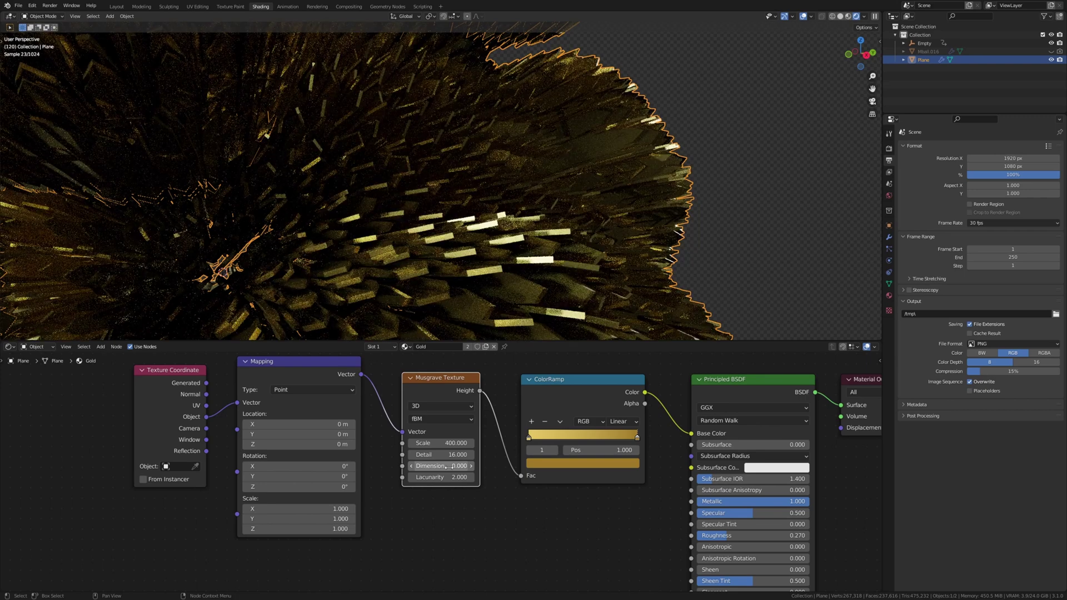
scroll(589, 477, down, 3)
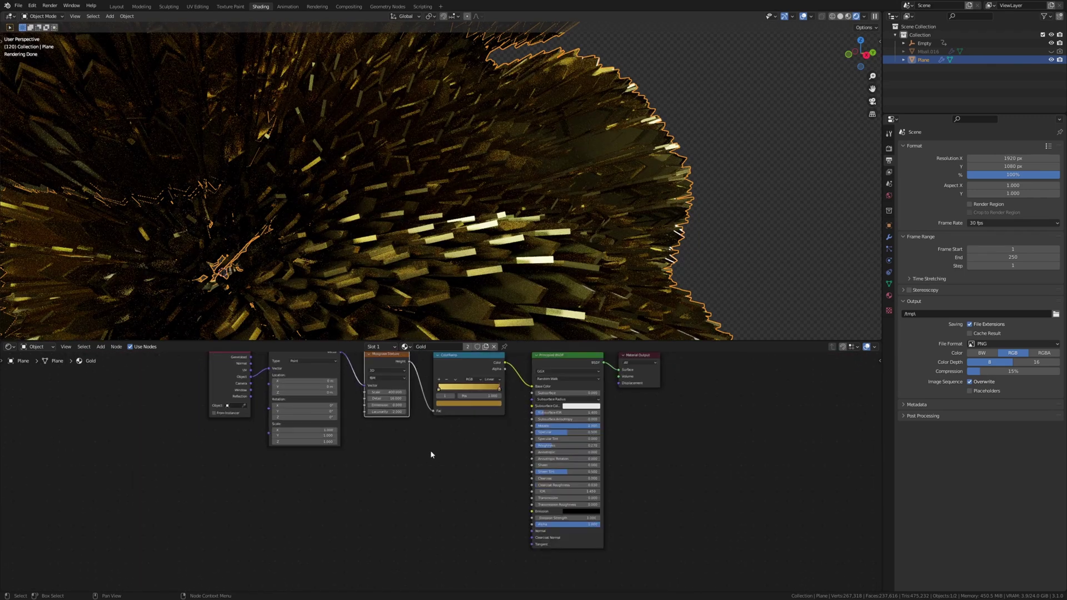
- Place a Bump node on the shader's Normal link with Strength 0.3
key(Home)
mouse_move(318, 380)
mouse_down()
mouse_move(500, 533)
mouse_move(507, 556)
mouse_up()
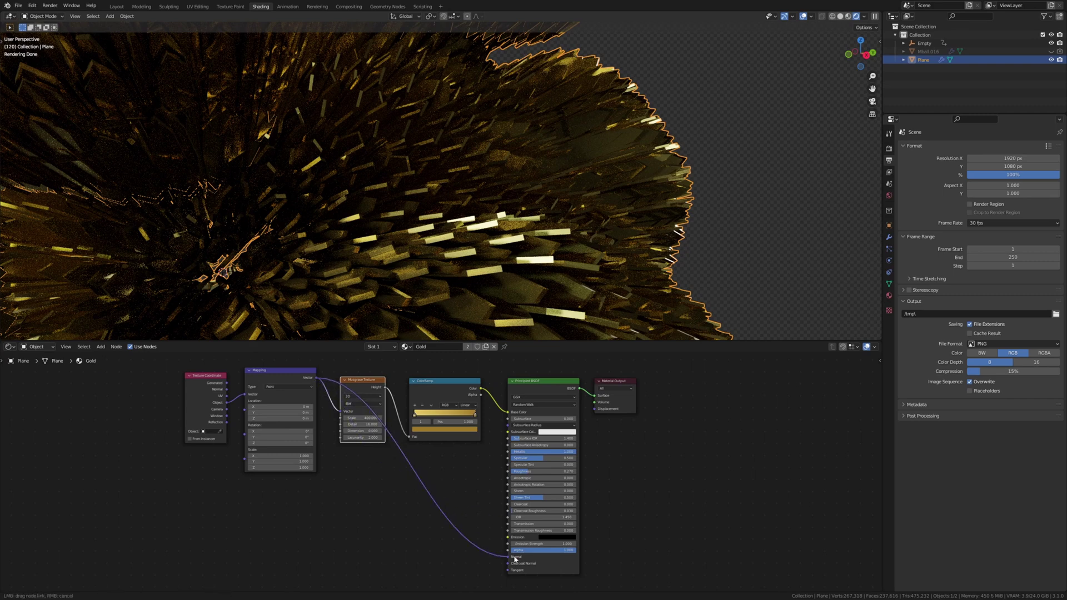
key(shift+a)
mouse_move(490, 510)
text(b)
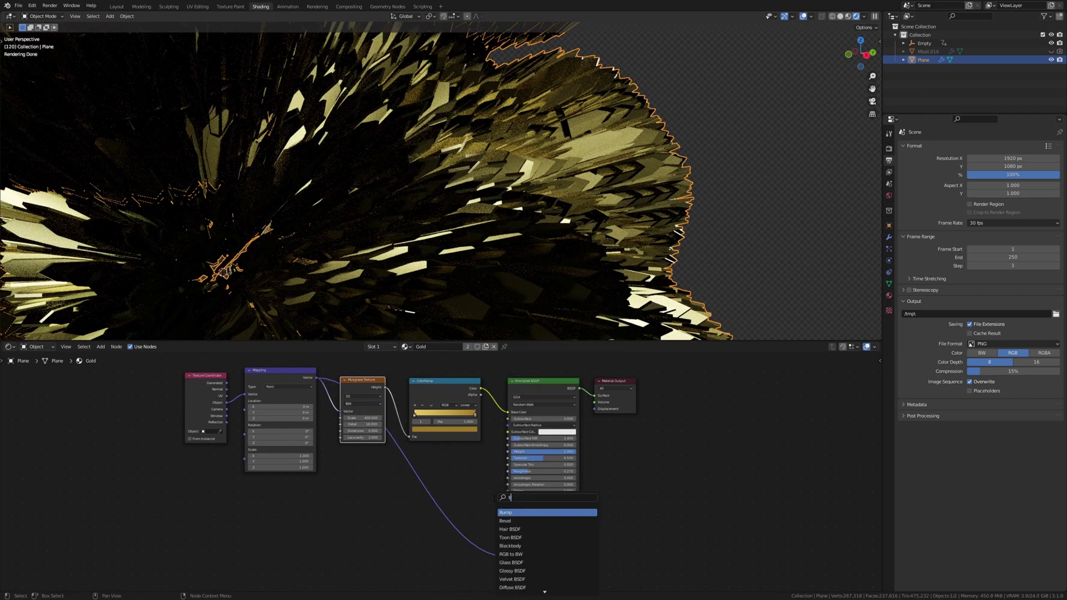
key(Return)
click(459, 507)
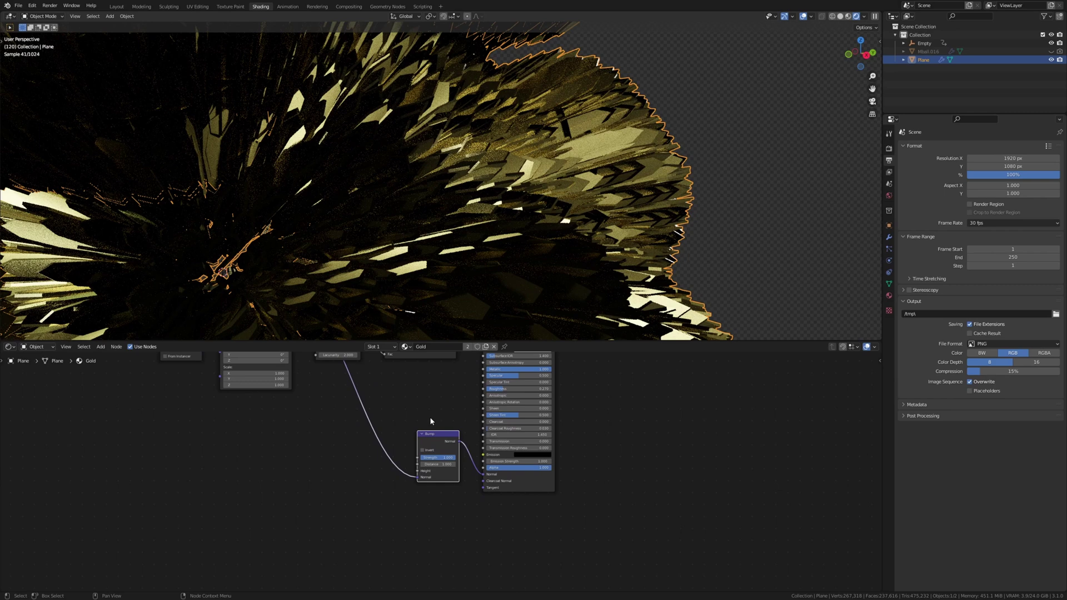
scroll(430, 421, up, 2)
click(445, 472)
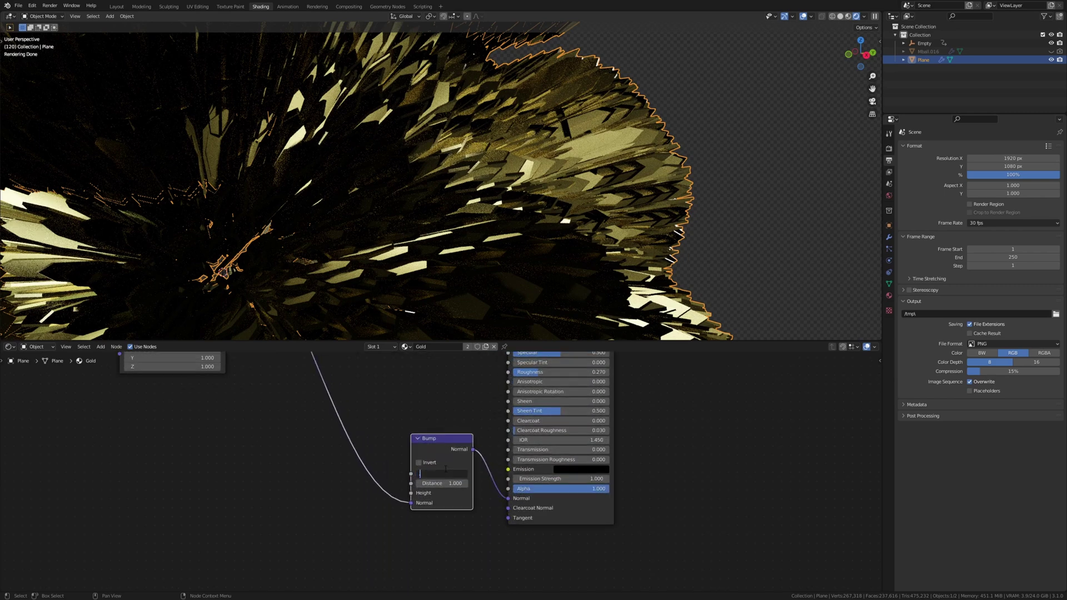
text(0.3)
key(Return)
drag(426, 439, 418, 461)
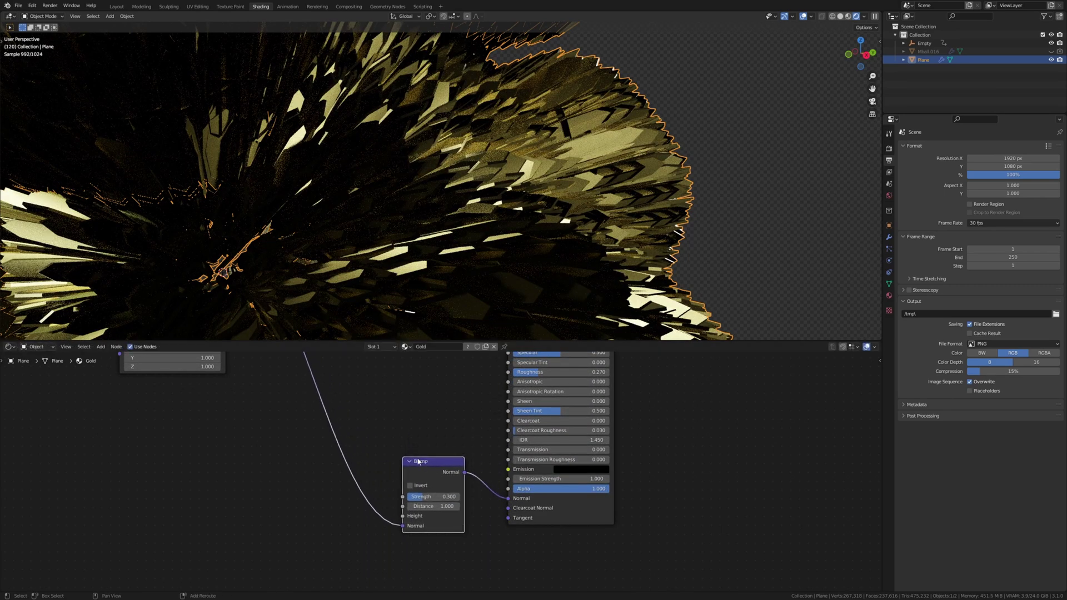
- Feed a Noise Texture with Scale 12 and Detail 16 into the Bump
key(shift+a)
click(418, 454)
text(no)
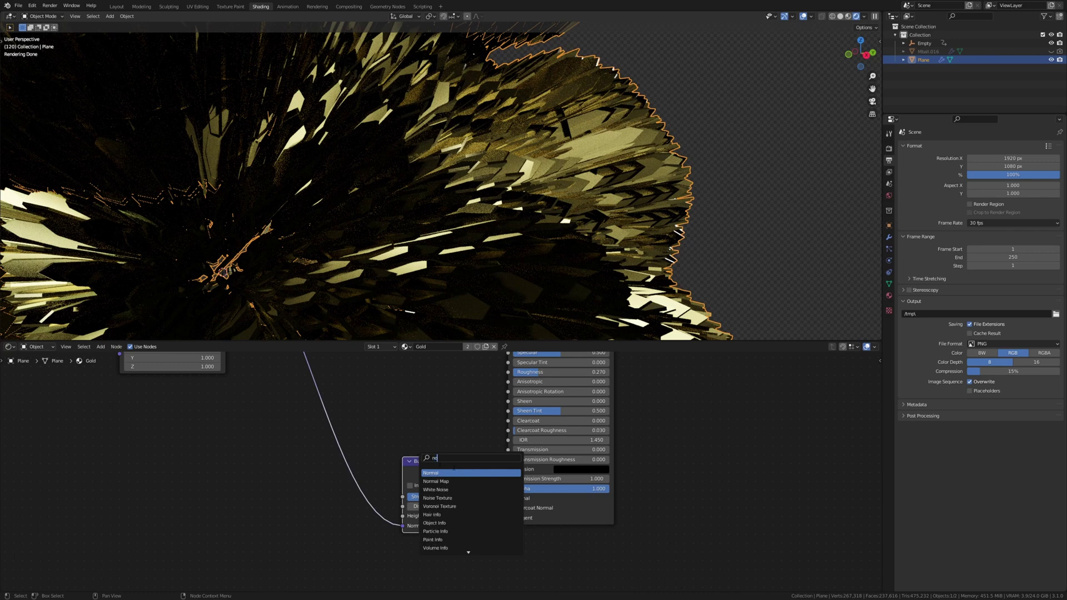
key(Down)
key(Down)
key(Down)
key(Return)
click(341, 465)
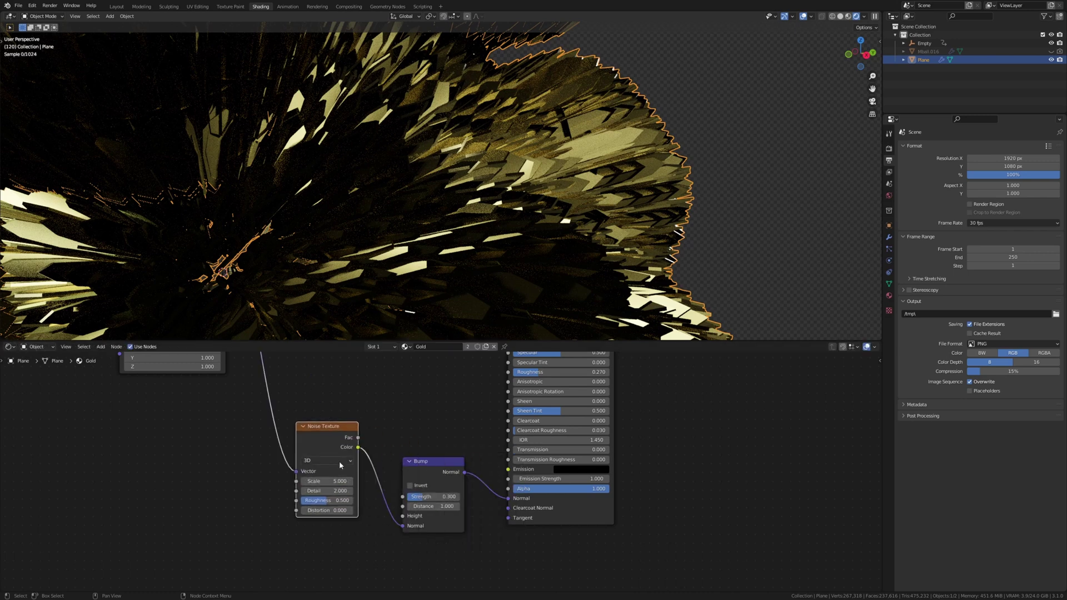
click(332, 481)
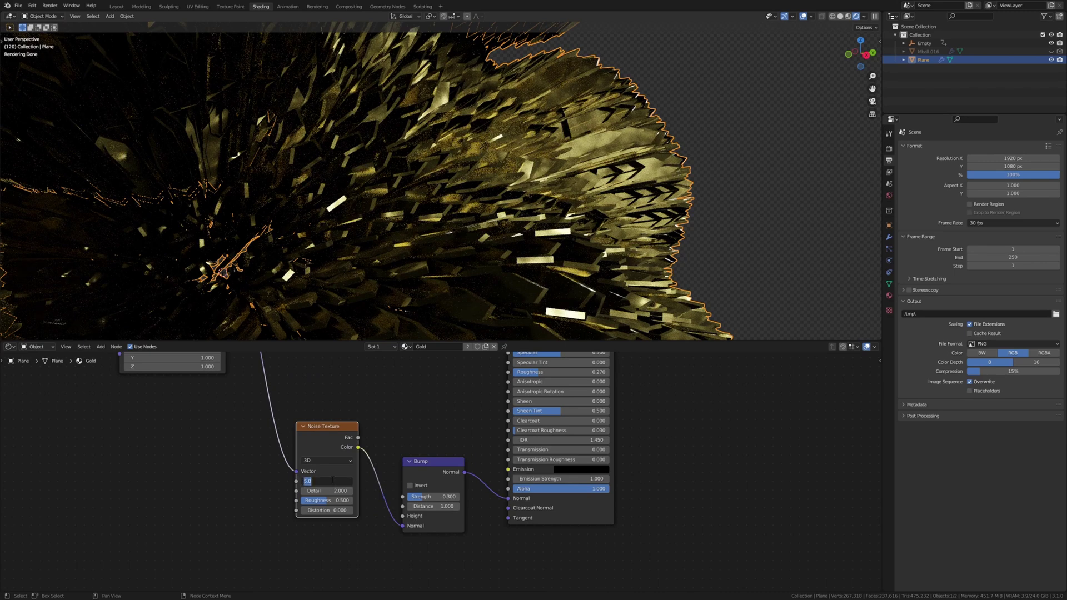
text(12)
key(Return)
click(333, 490)
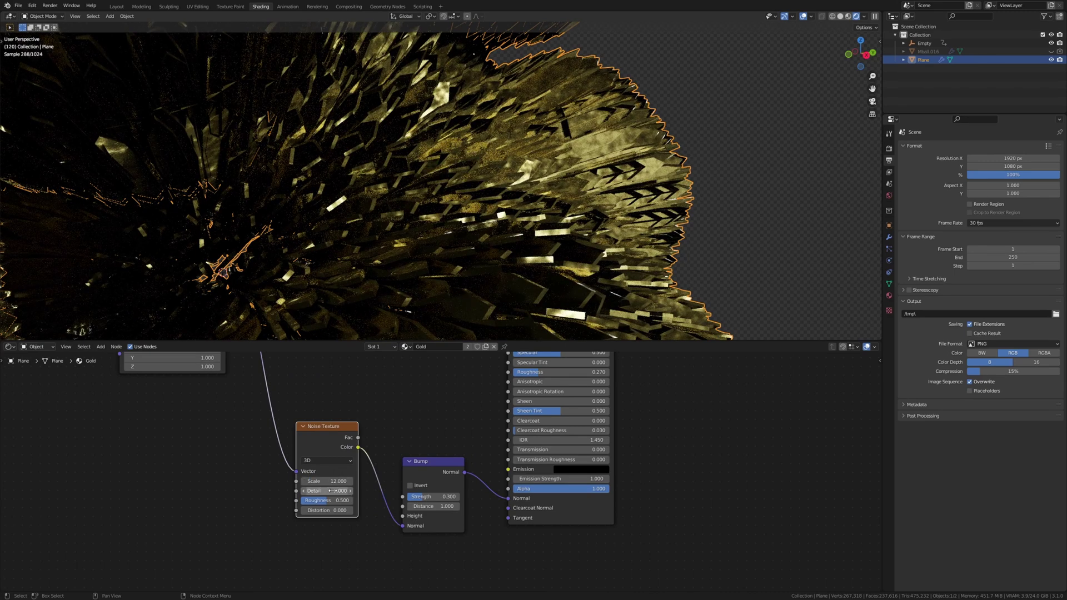
text(16)
key(Return)
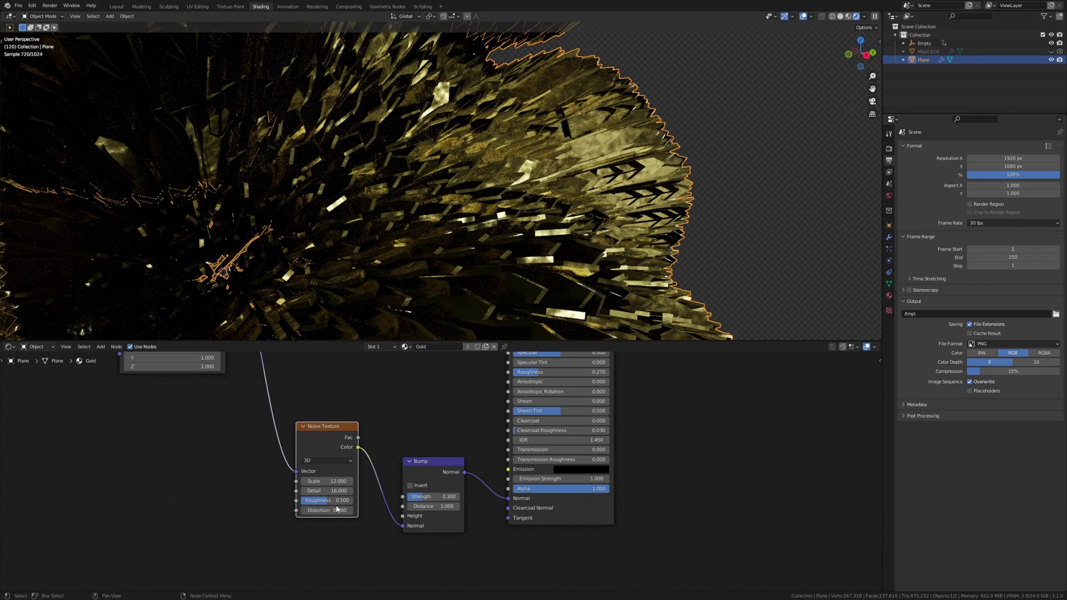
middle_drag(336, 509, 450, 510)
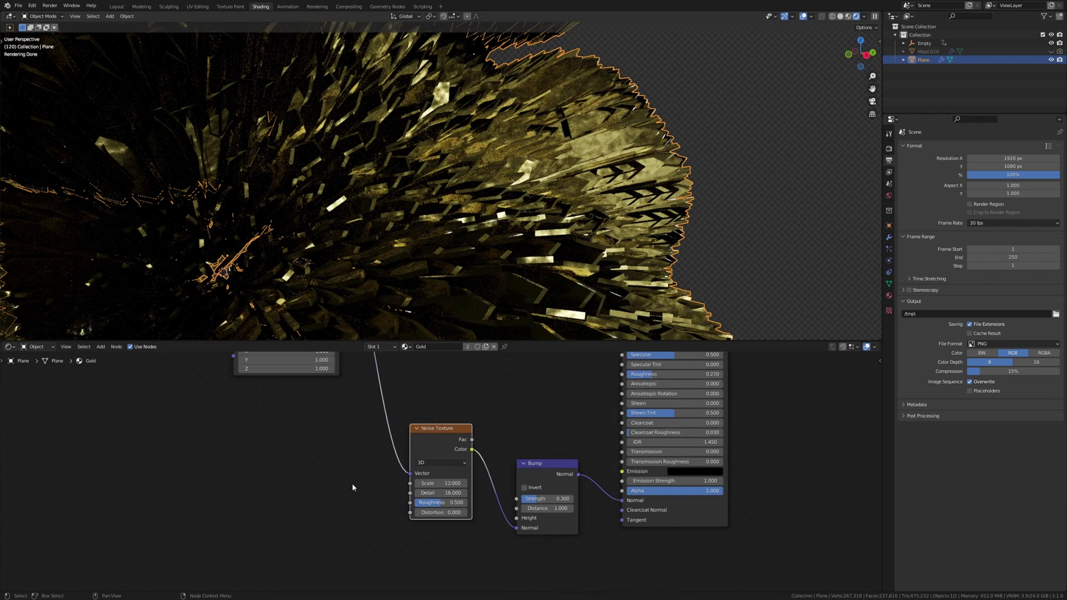
- Save the project as Final blend and switch the output format back to JPEG
key(ctrl+s)
click(994, 344)
click(938, 390)
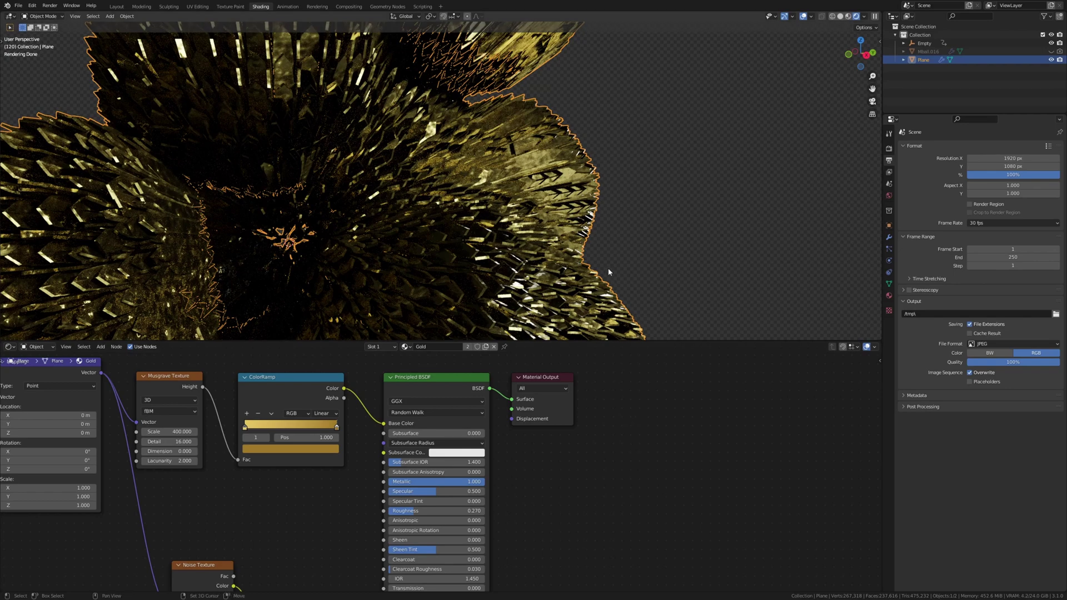
- Add a cube and scale it up 100 times to enclose the scene
key(shift+a)
mouse_move(609, 270)
click(646, 278)
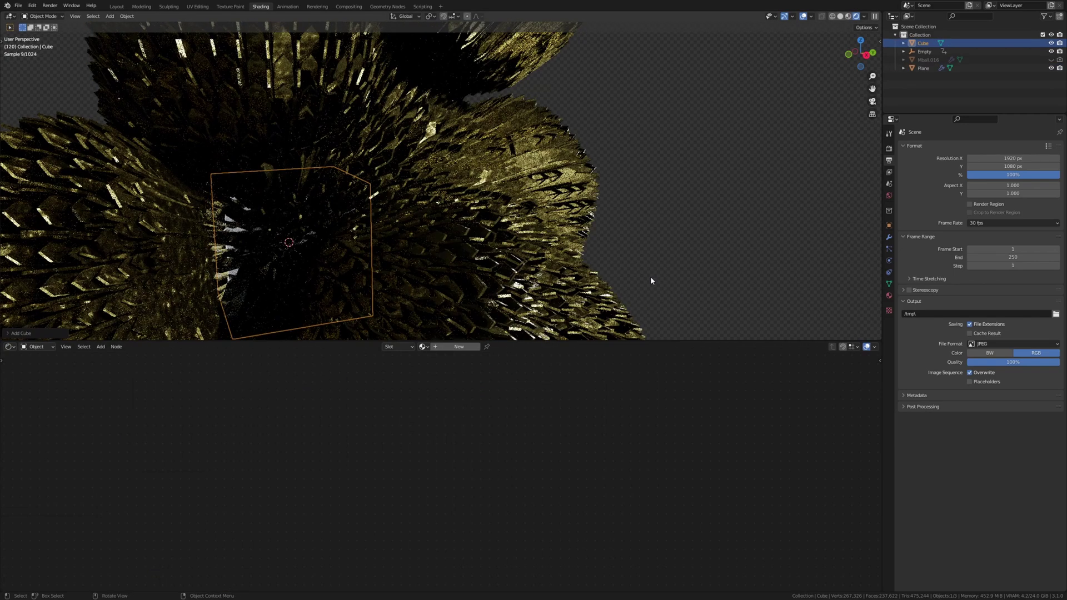
text(s100)
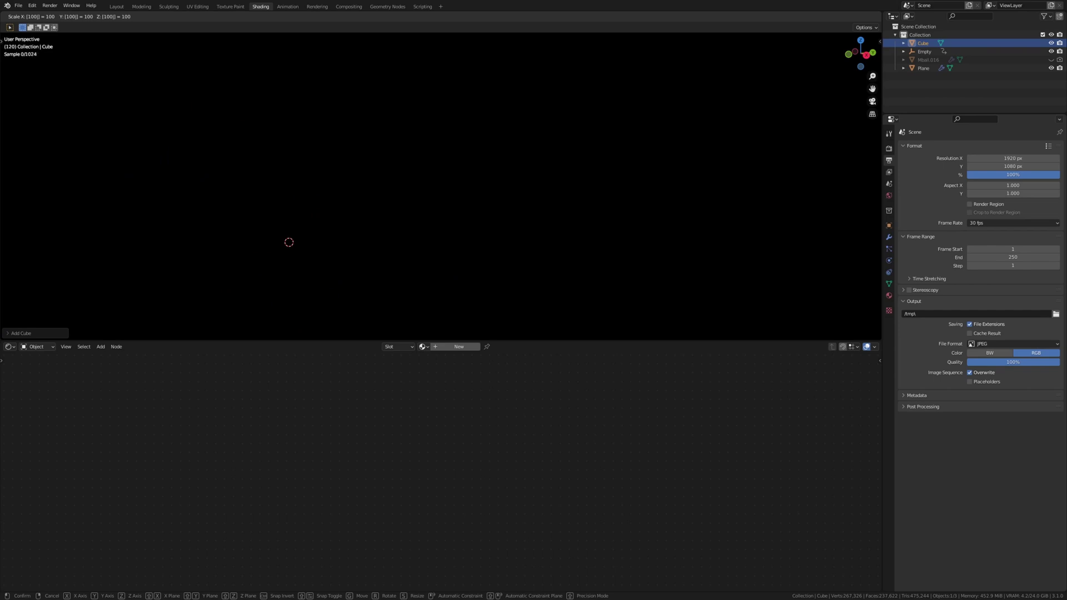
key(Return)
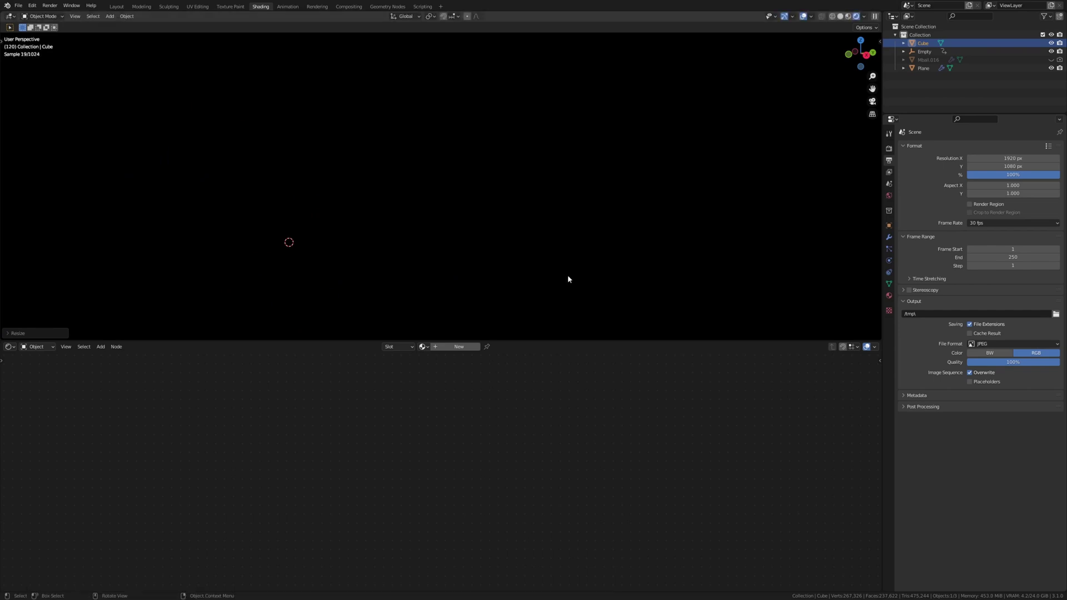
- Replace the cube's new material with a Principled Volume on the Volume output, density 0.1
click(453, 347)
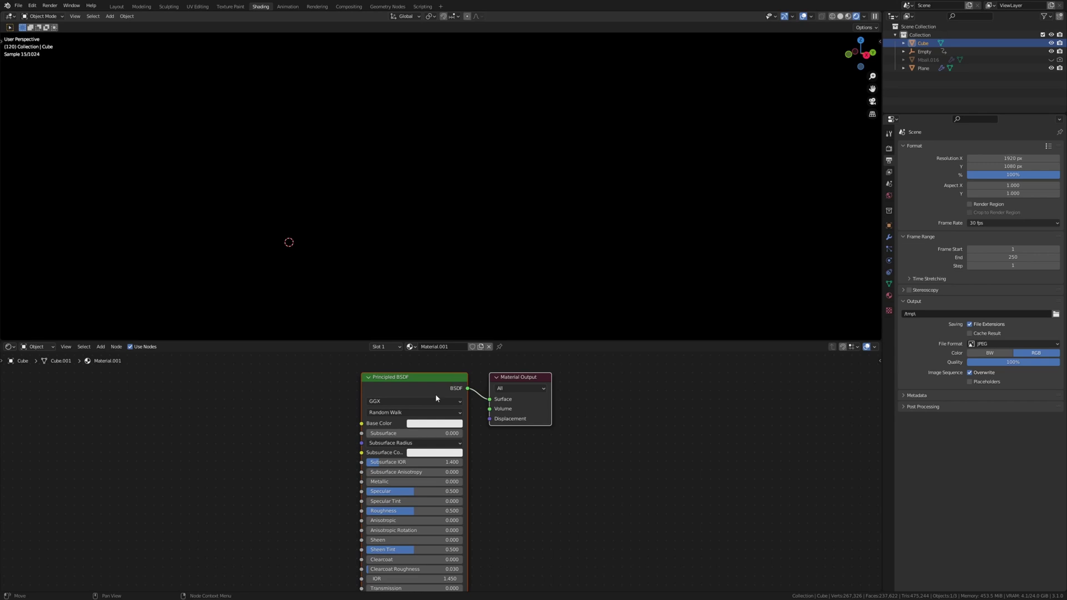
key(x)
key(shift+a)
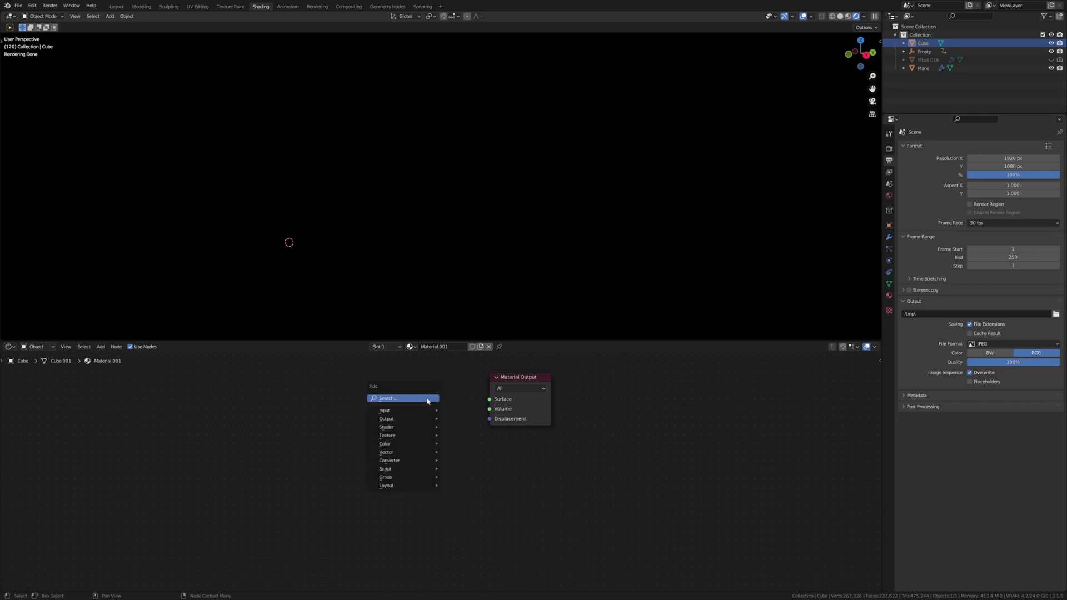
click(426, 399)
text(vol)
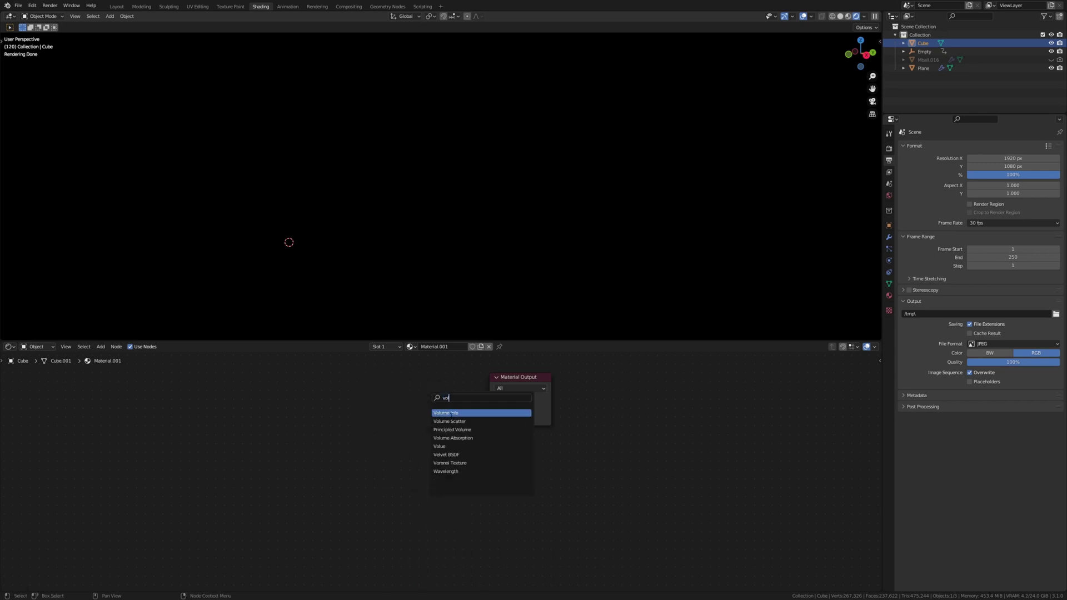
click(452, 429)
click(425, 396)
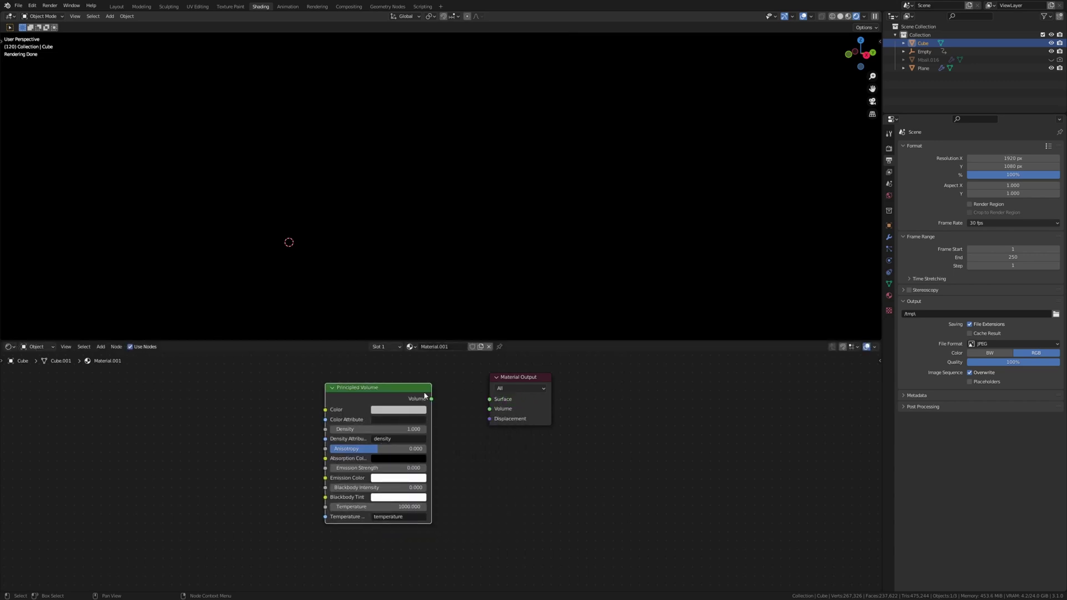
drag(431, 398, 489, 408)
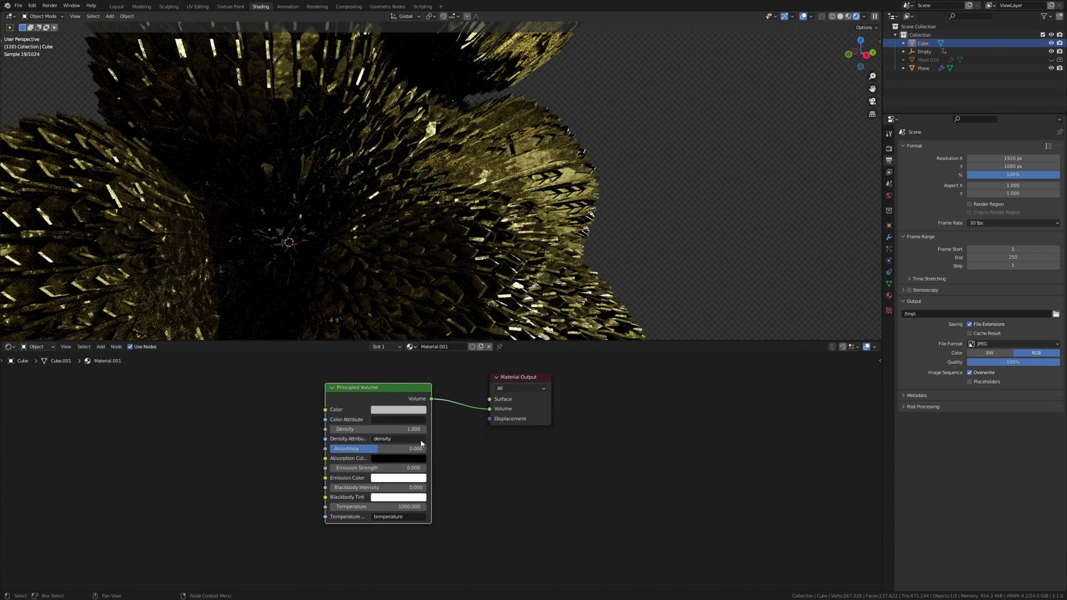
click(409, 429)
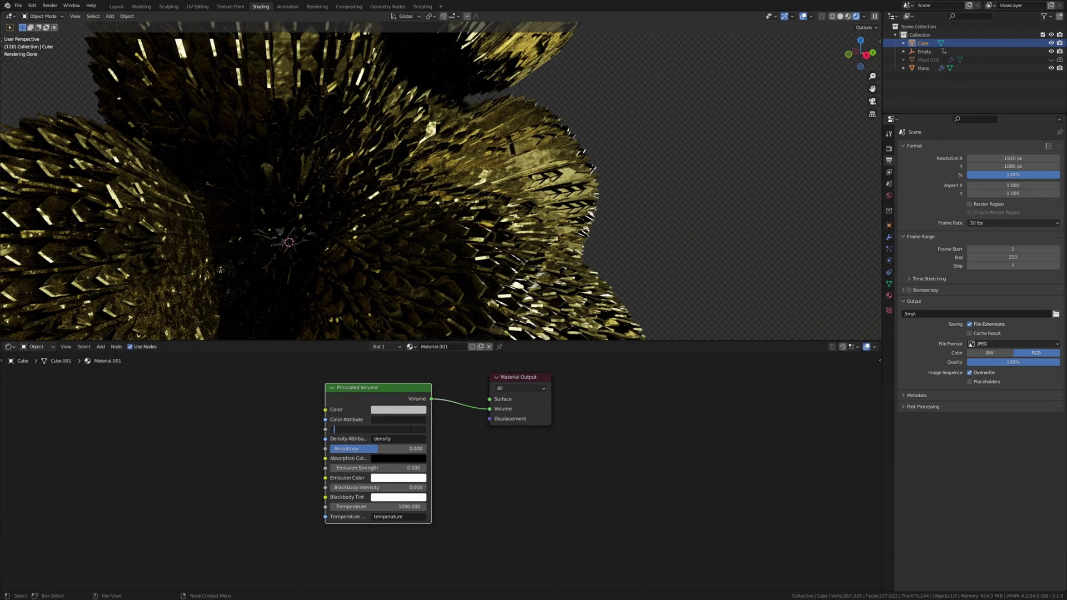
key(Return)
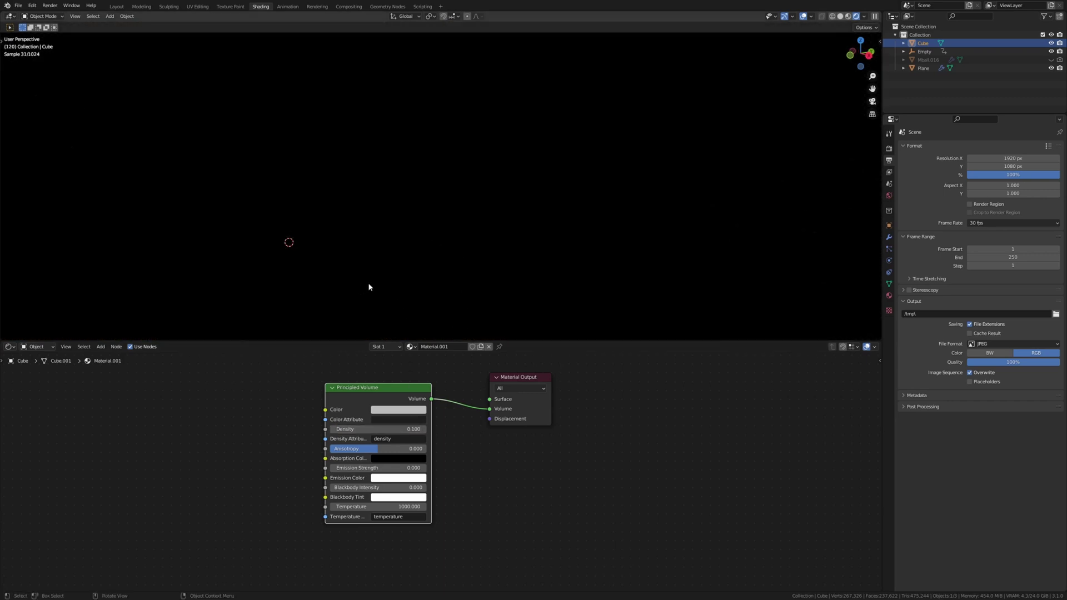
middle_drag(459, 283, 431, 262)
- In Layout, add a camera aligned to a close-up view of the shard model
click(116, 7)
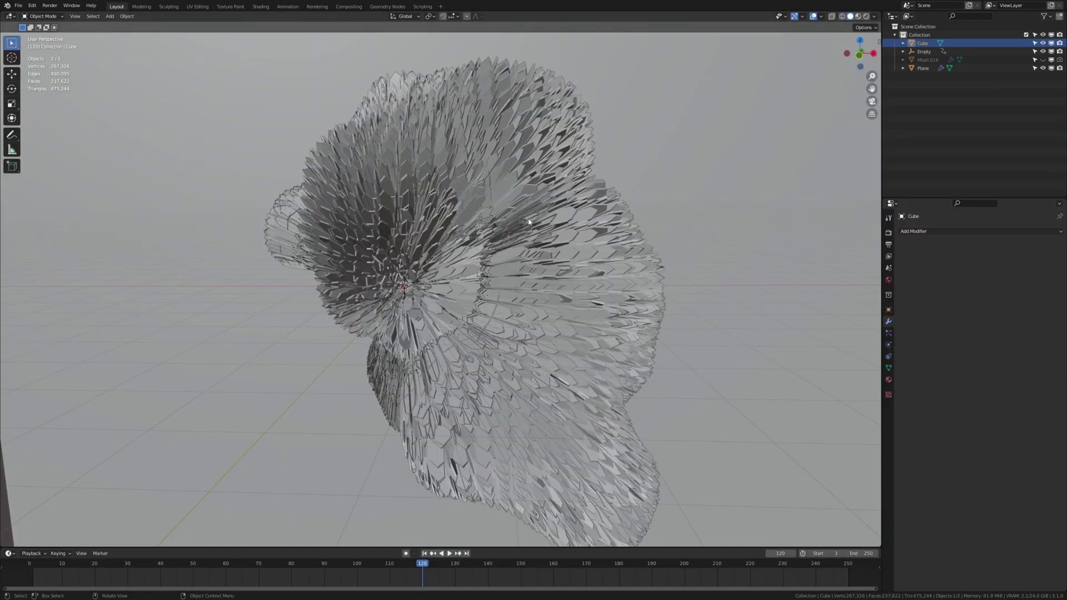
middle_drag(528, 222, 271, 219)
middle_drag(289, 178, 325, 151)
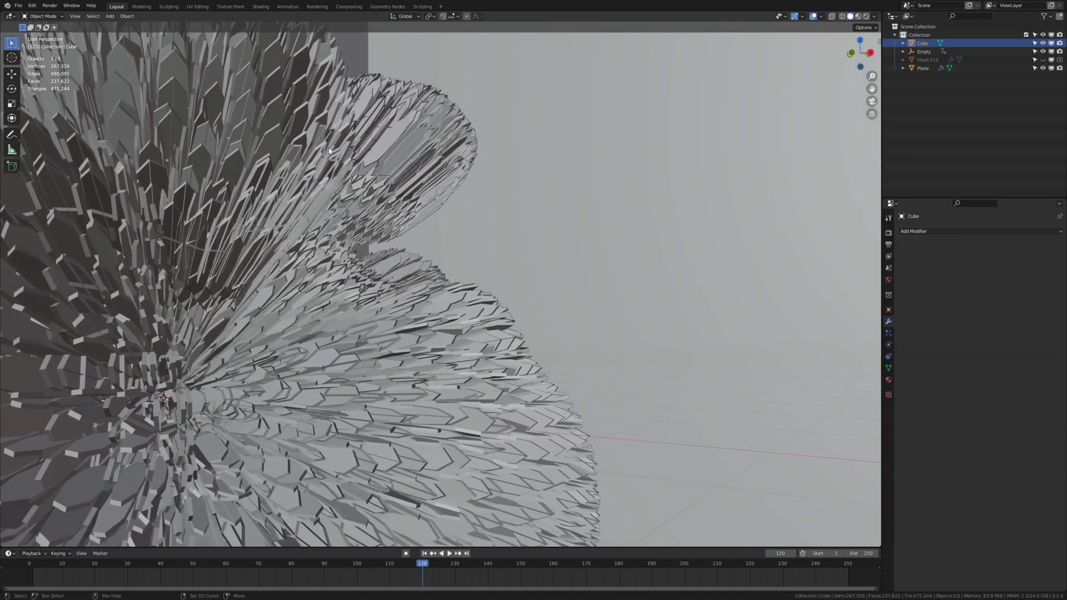
key(shift+a)
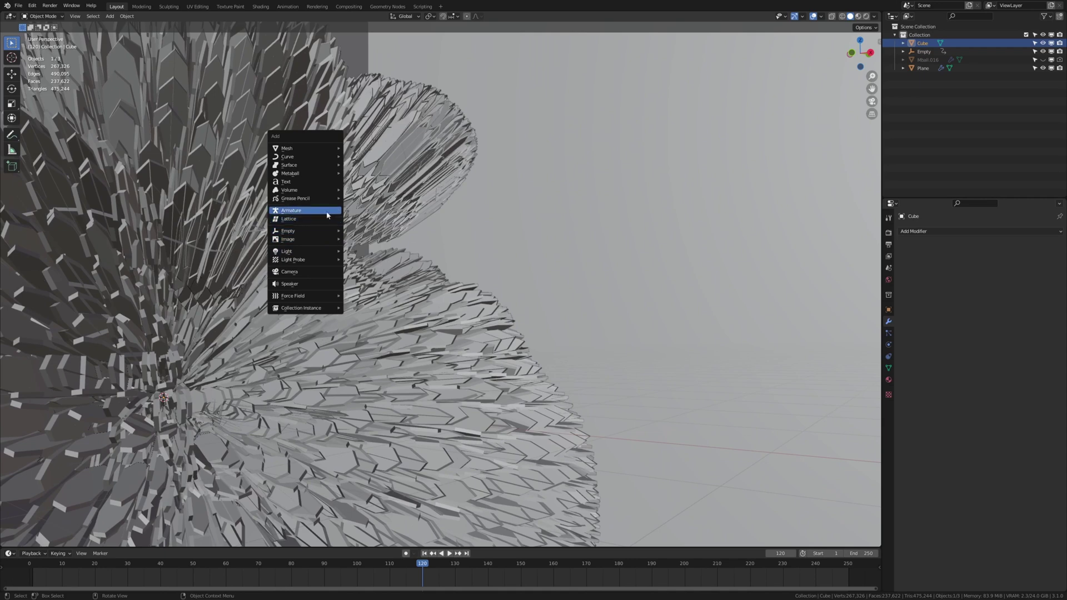
click(325, 272)
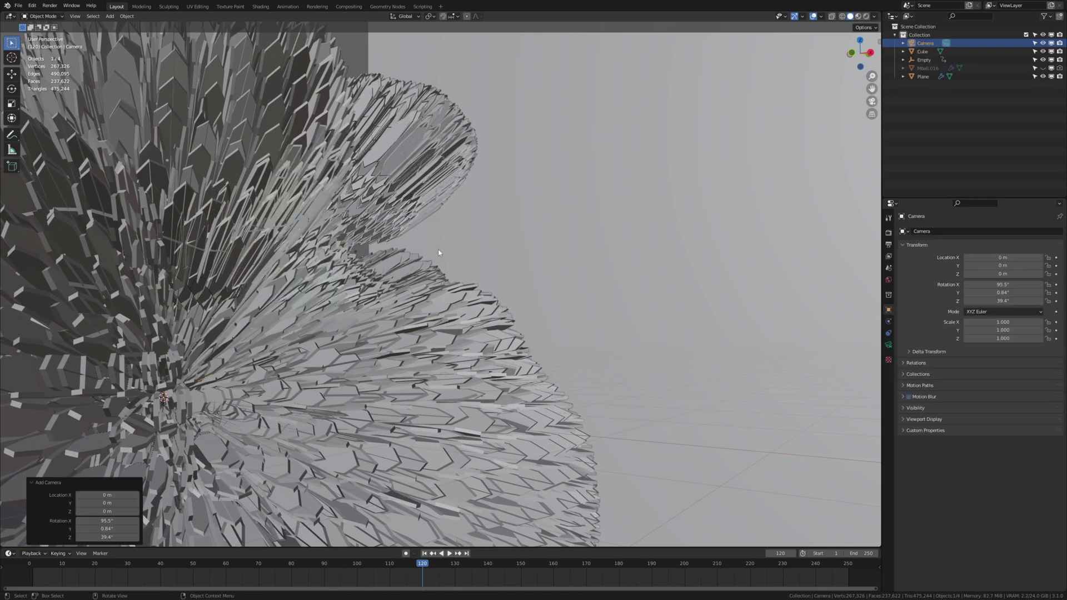
key(ctrl+alt+KP_0)
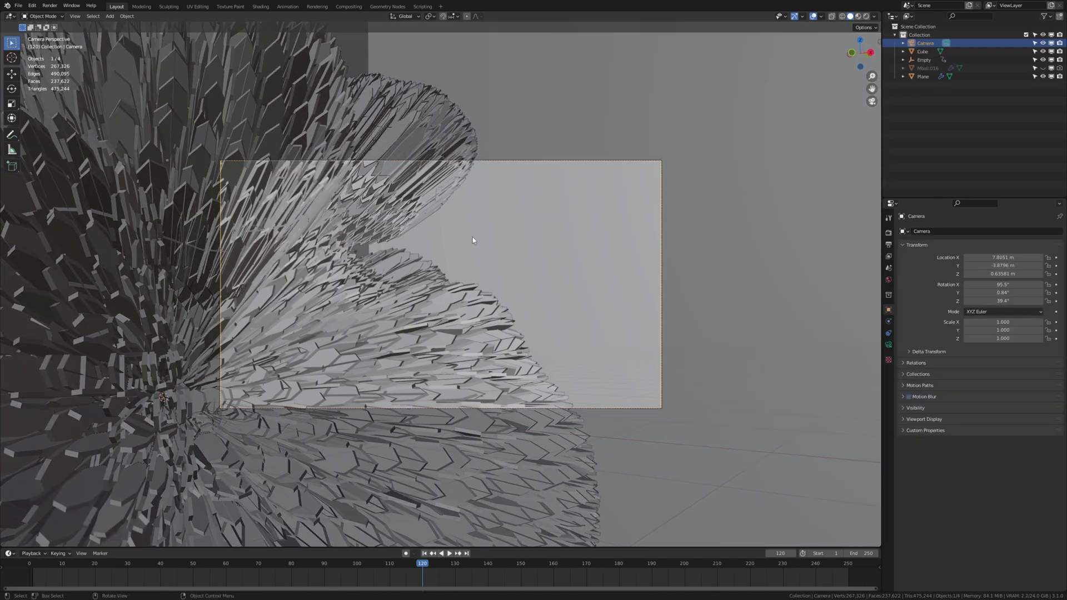
- Rotate and move the camera, finishing with a tilt of about -4.38° to reframe the shot
key(r)
key(z)
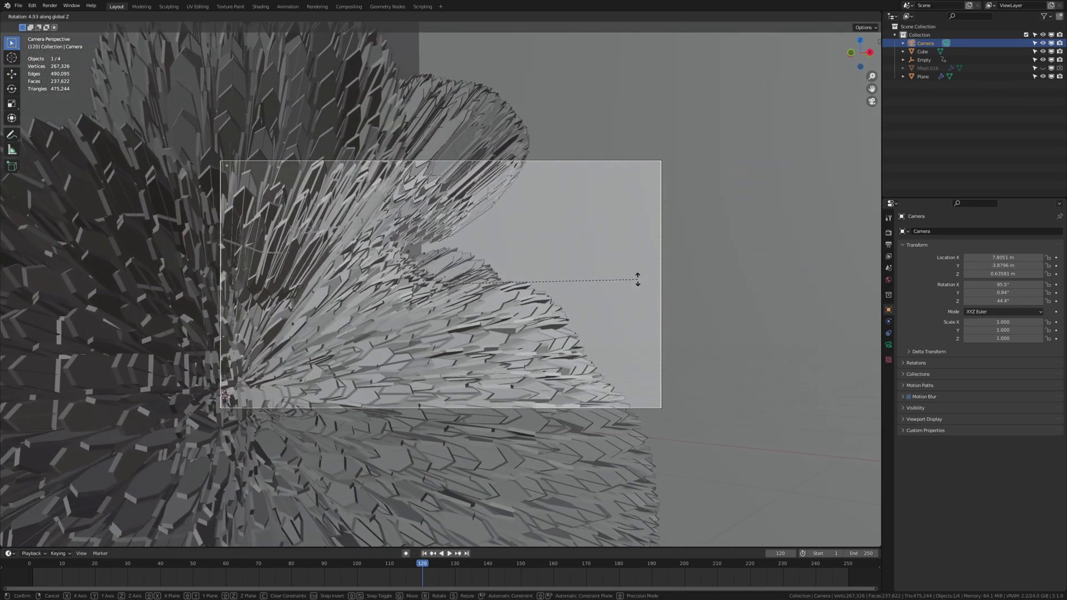
click(641, 283)
key(r)
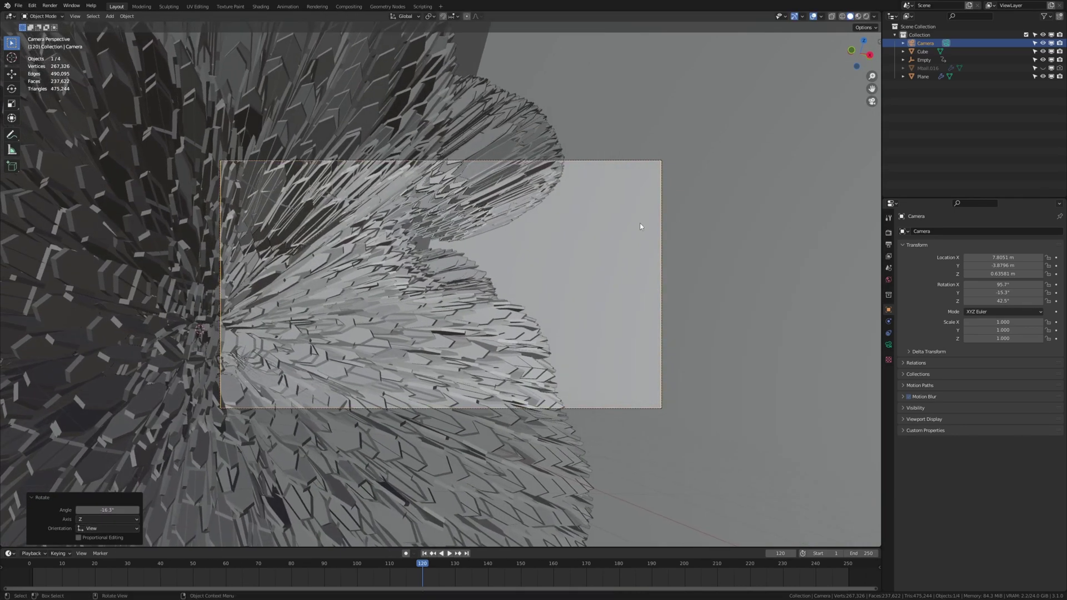
click(638, 224)
key(g)
click(642, 209)
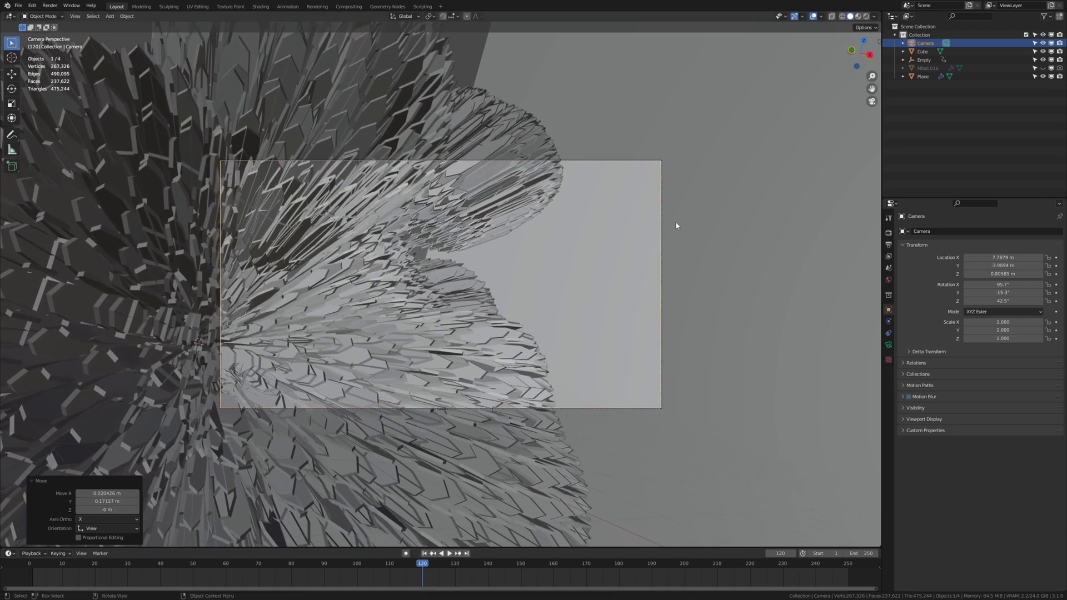
key(r)
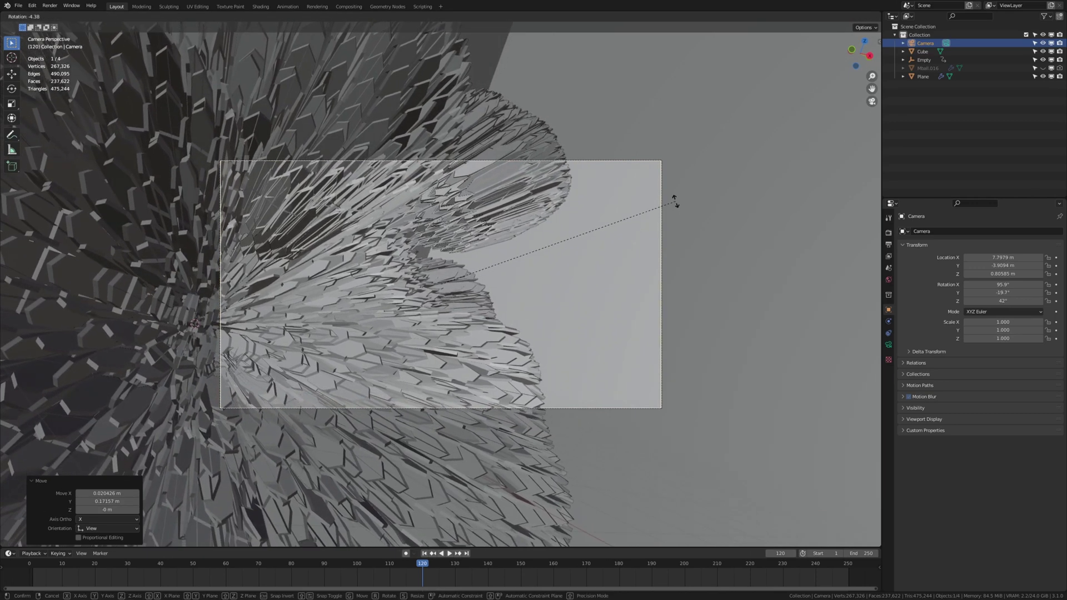
click(675, 204)
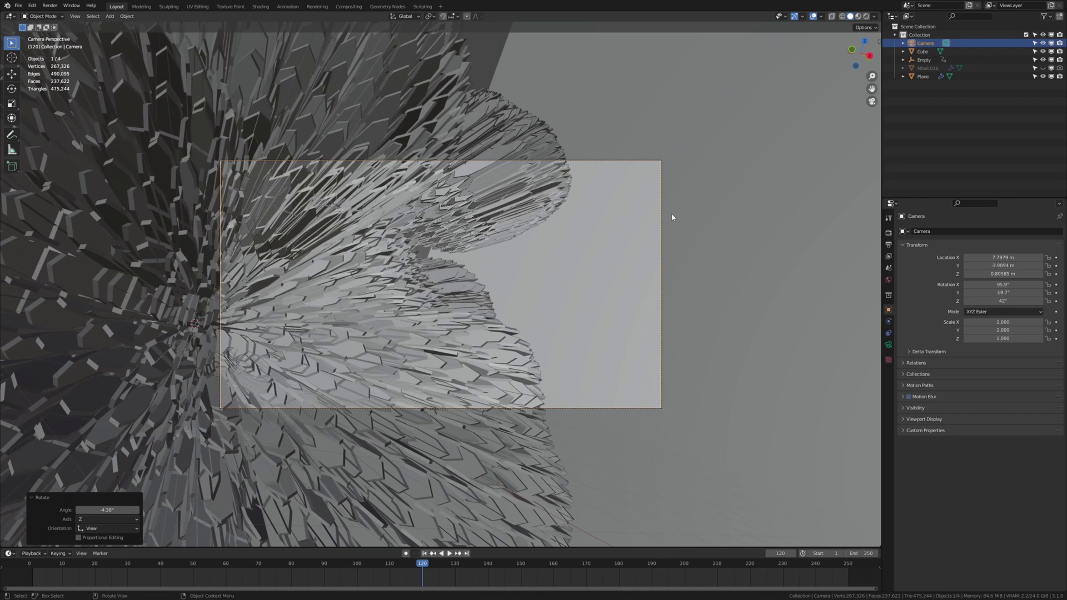
- Add plain-axes Empty.001 among the shards at about (2.627, 0.190, 1.255), checked in Material Preview
key(shift+a)
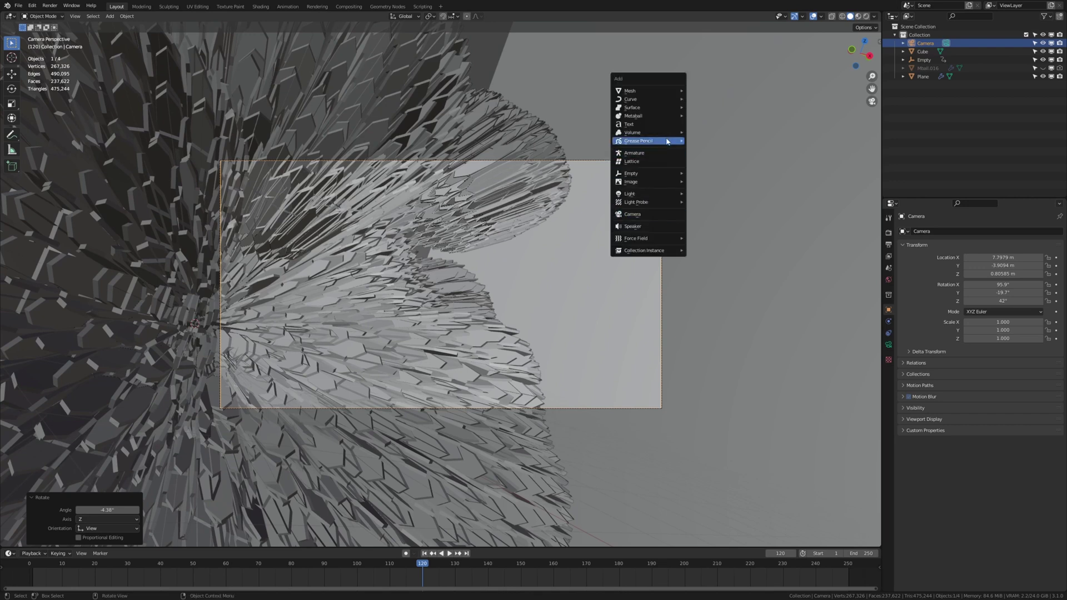
click(701, 175)
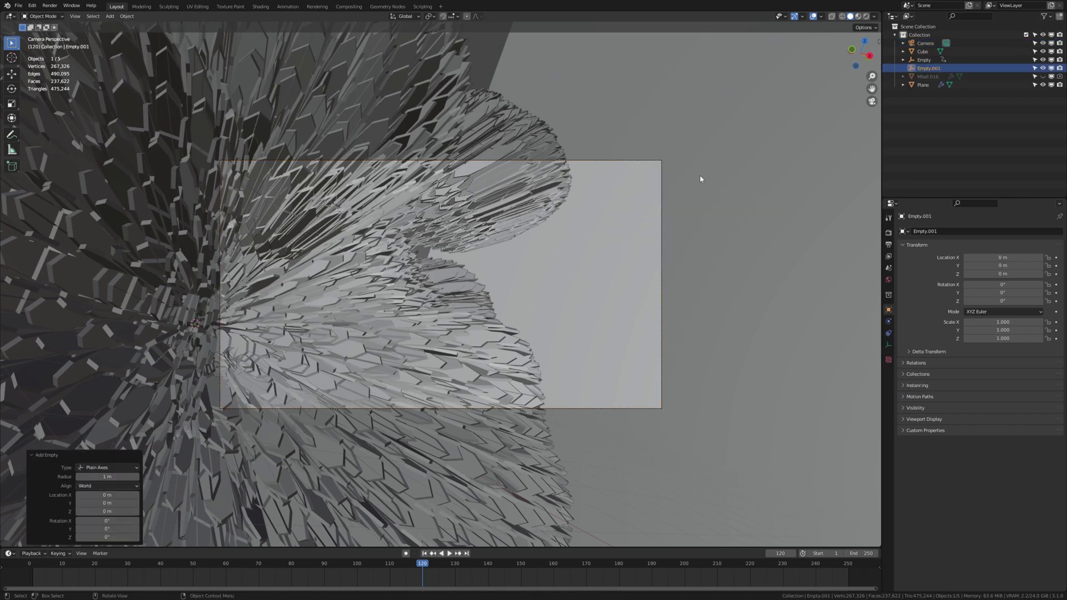
key(g)
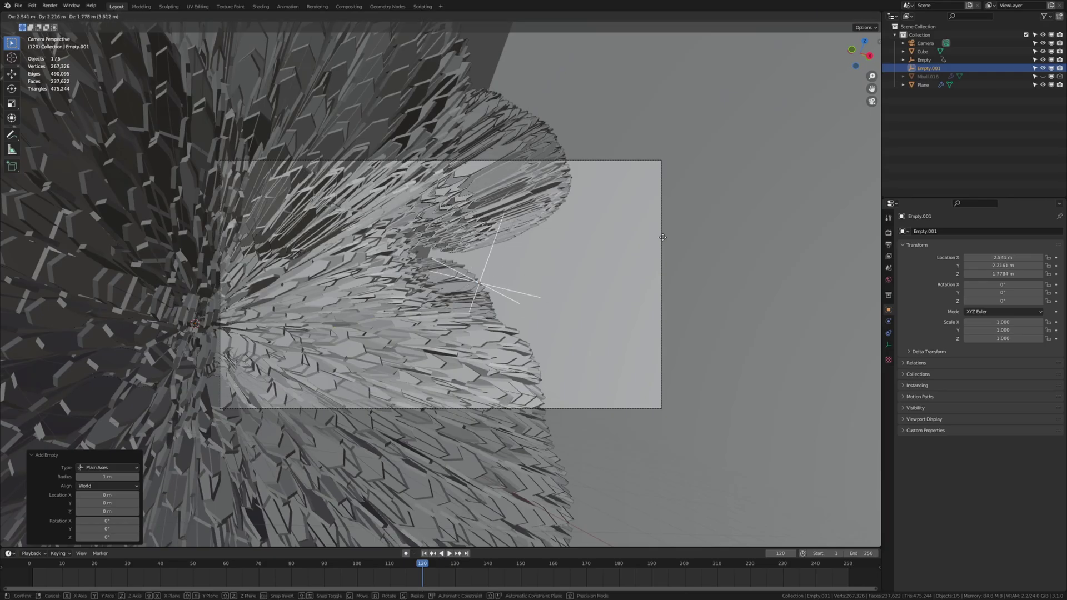
click(611, 240)
middle_drag(611, 240, 489, 261)
key(g)
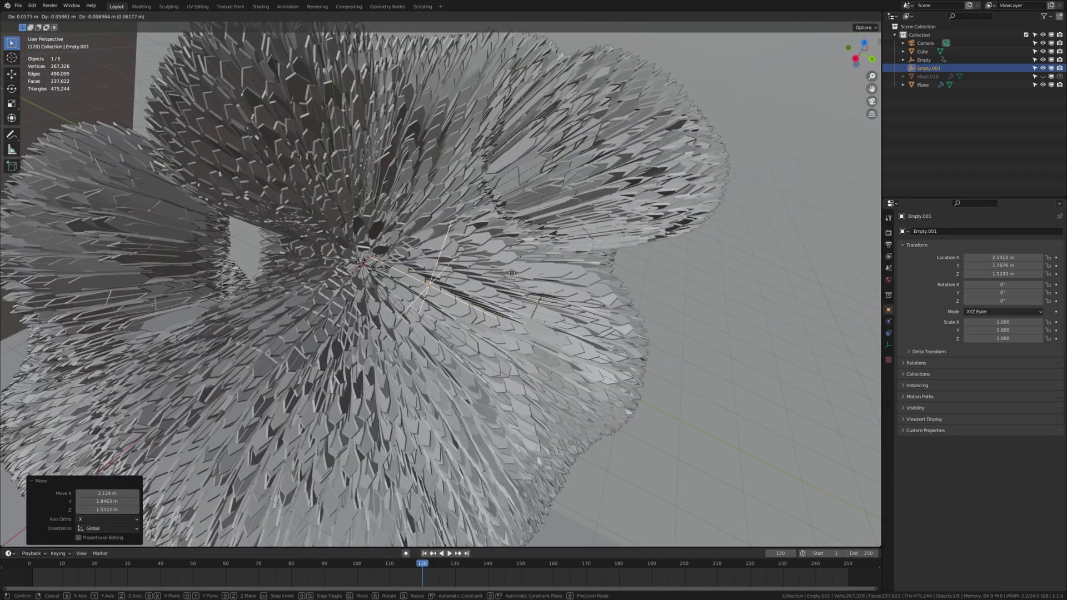
click(380, 257)
middle_drag(380, 257, 340, 252)
key(KP_0)
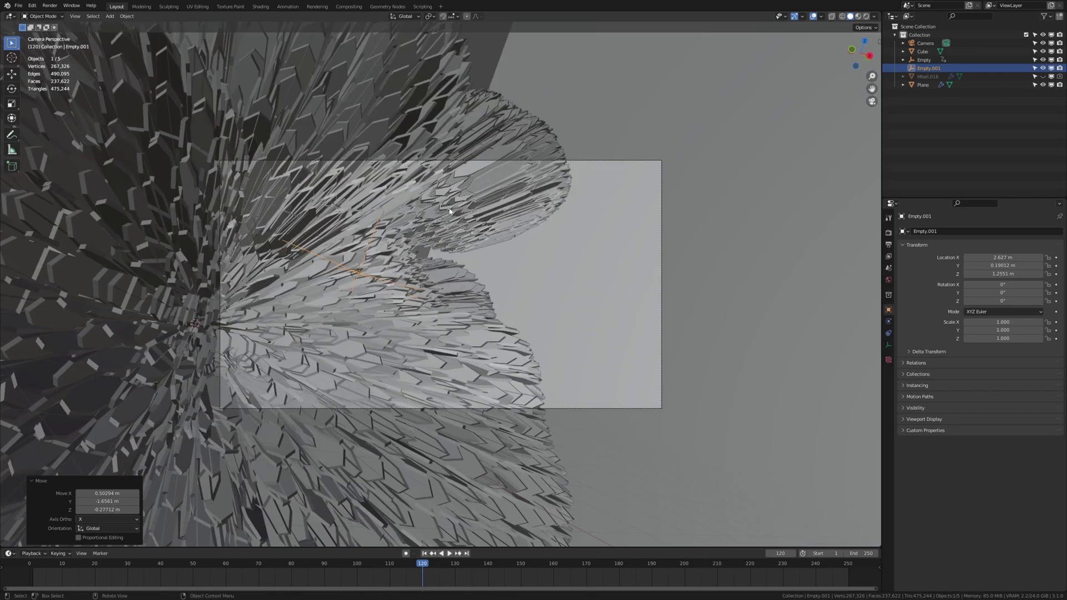
click(859, 17)
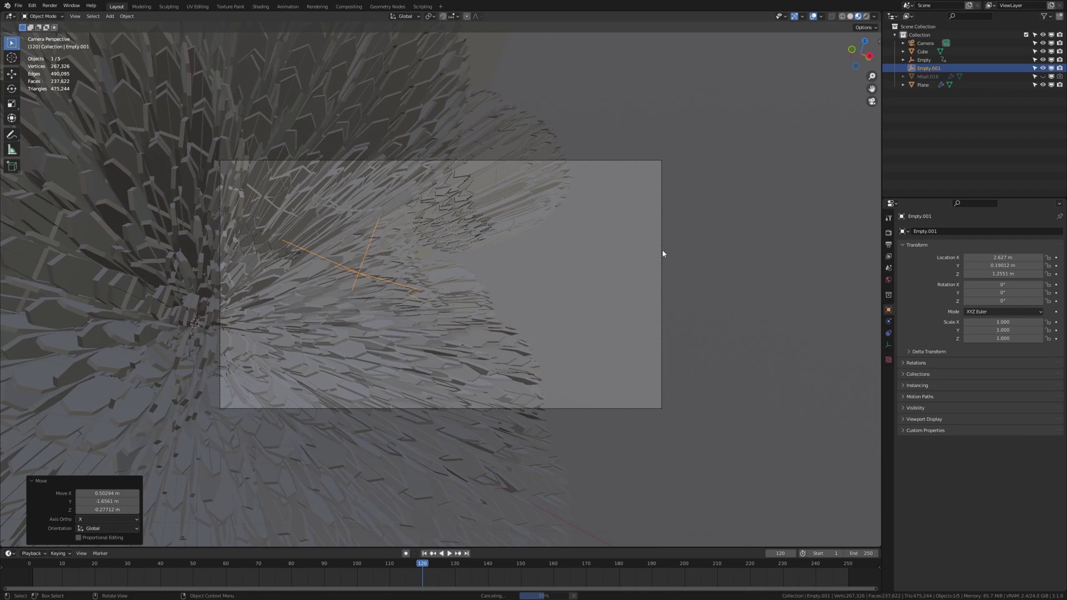
- Enable the camera's depth of field with Empty.001 as focus object and F-Stop 0.2
key(ctrl+z)
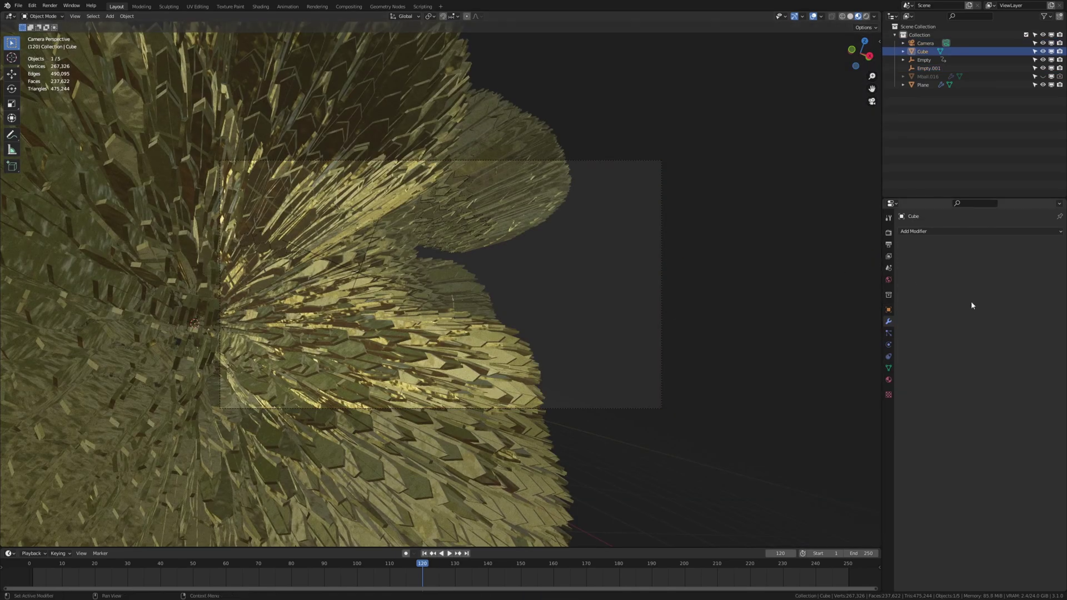
click(662, 305)
click(889, 345)
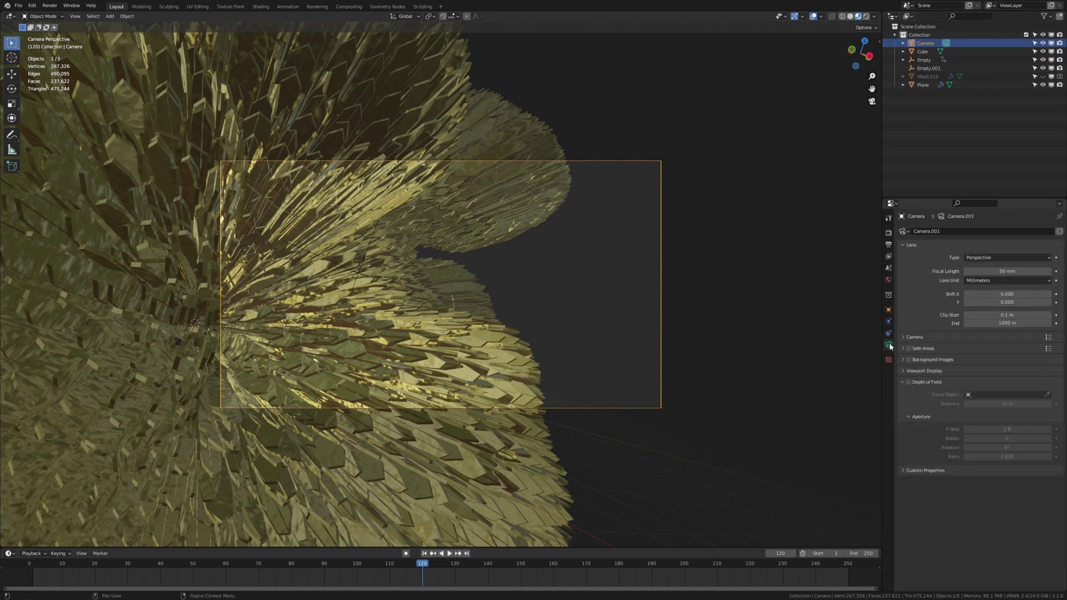
click(908, 382)
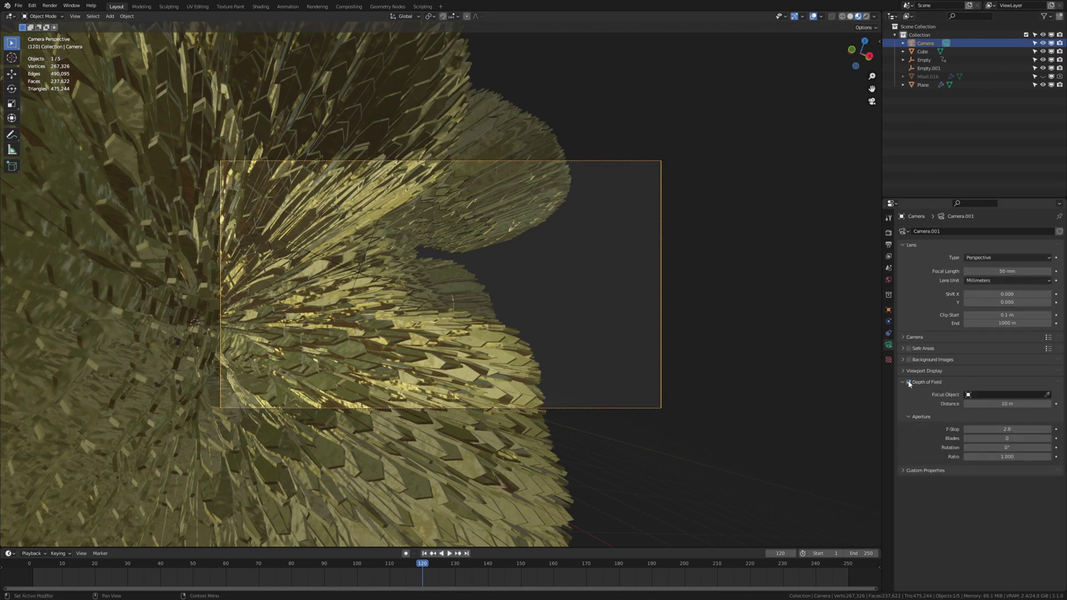
click(997, 397)
click(996, 430)
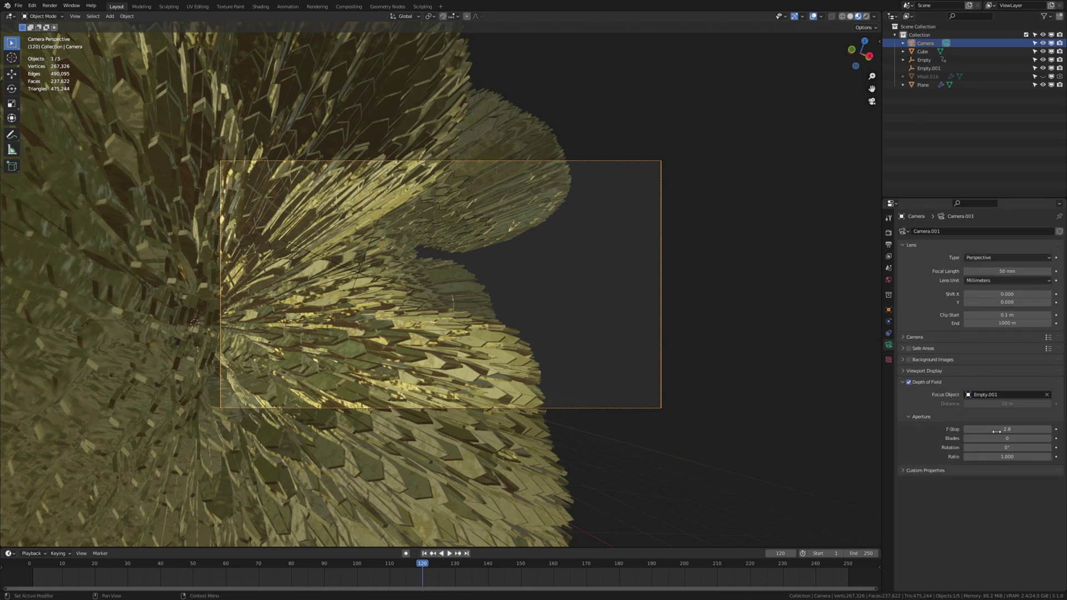
click(1008, 429)
key(Return)
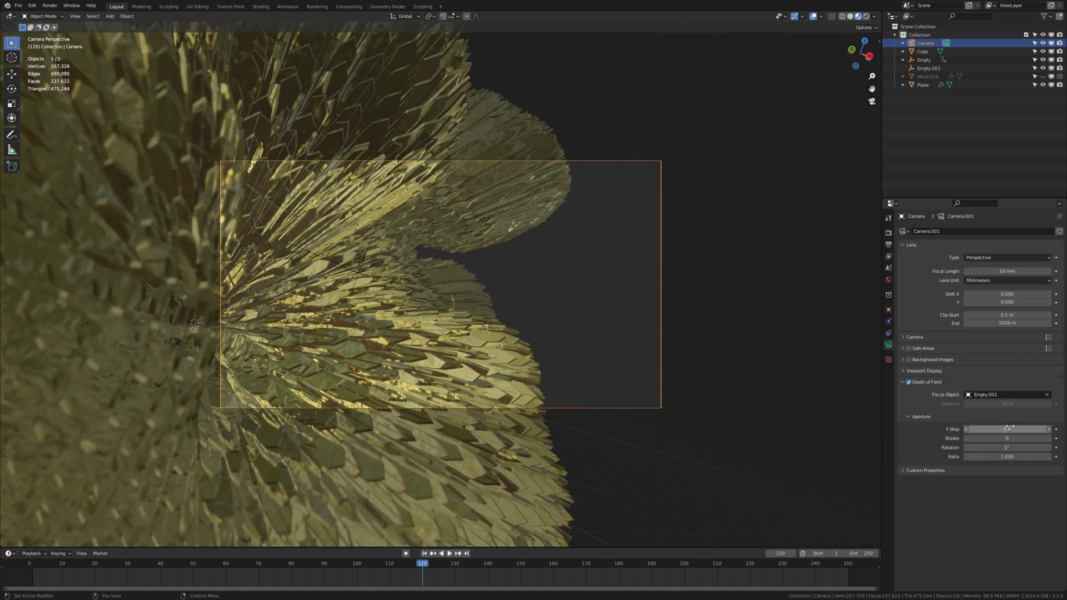
click(1009, 427)
key(Return)
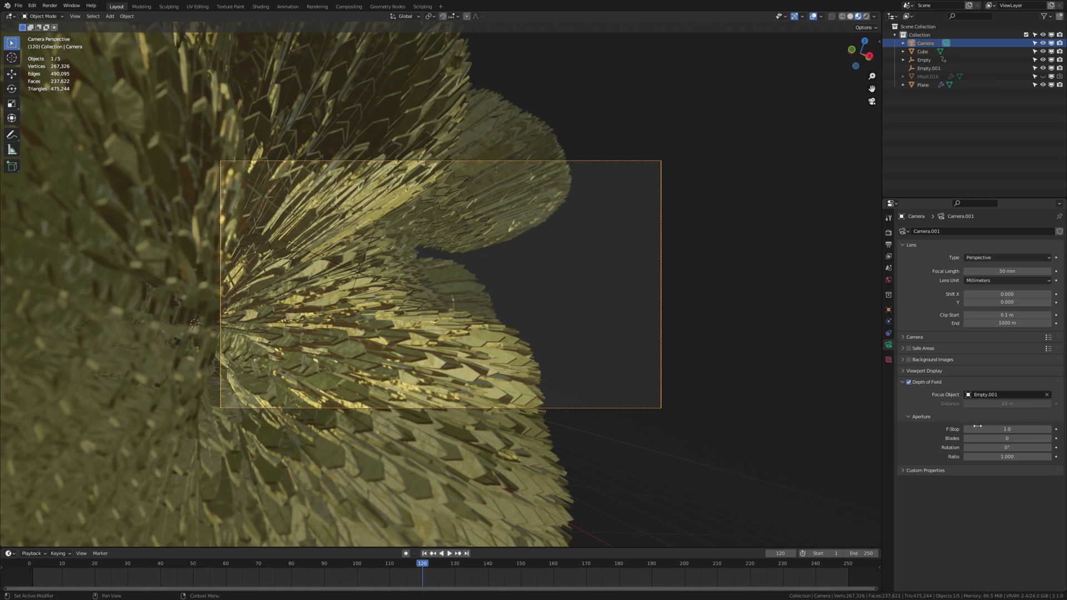
mouse_move(1008, 429)
mouse_down()
mouse_move(984, 429)
mouse_move(1004, 429)
mouse_up()
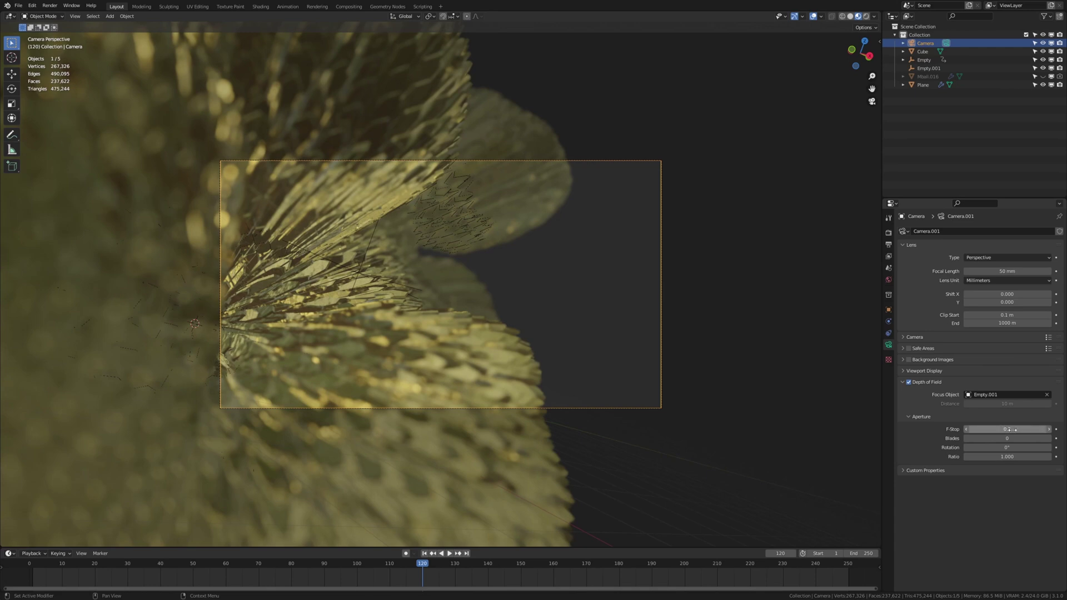
- Add a spot light with a Track To constraint targeting Empty.001
click(849, 16)
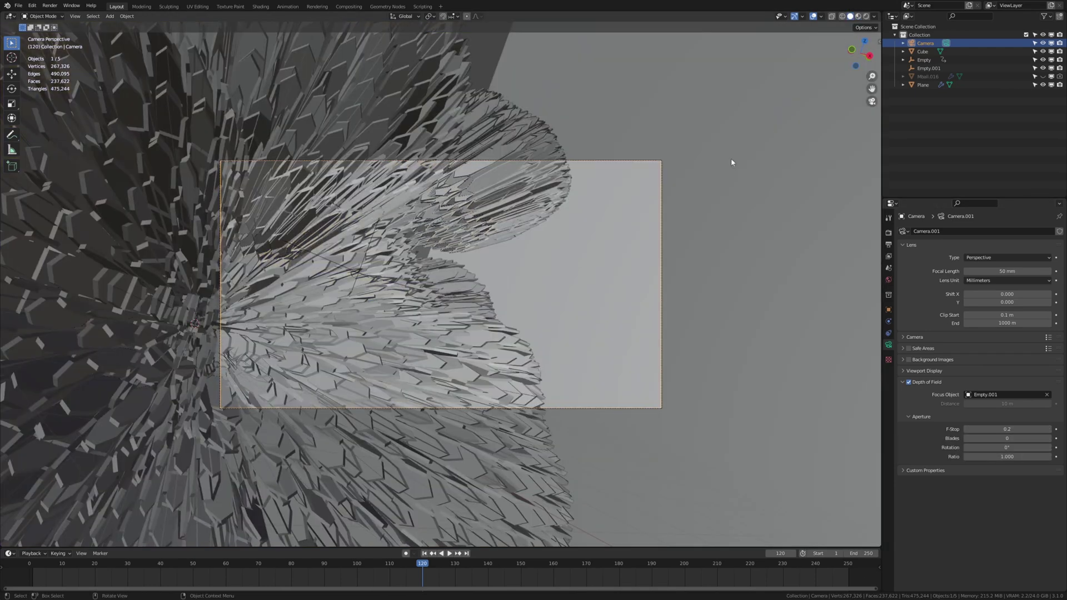
key(shift+a)
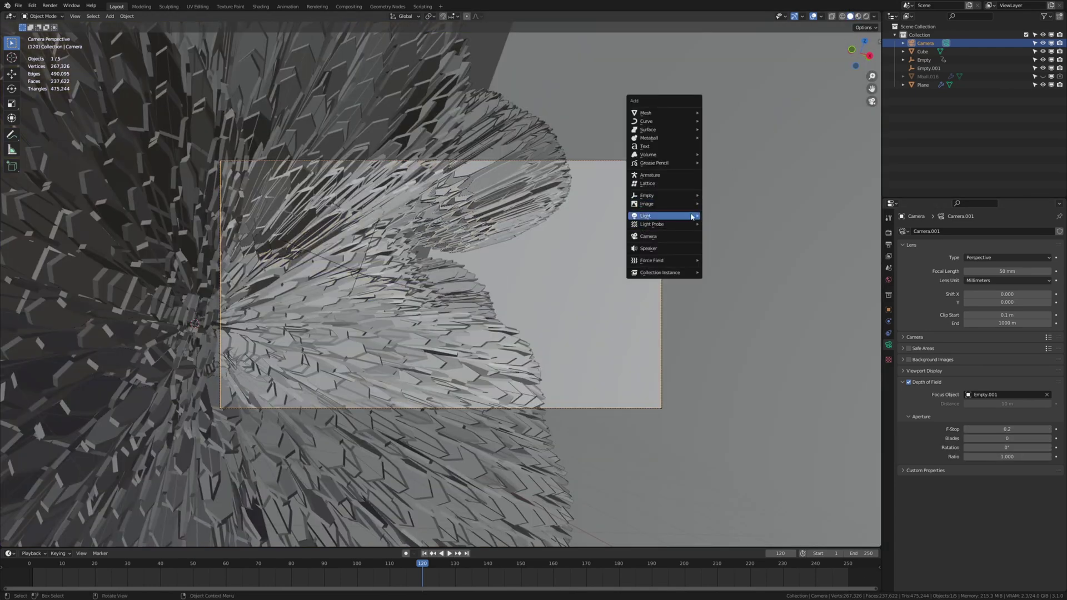
mouse_move(686, 215)
click(735, 235)
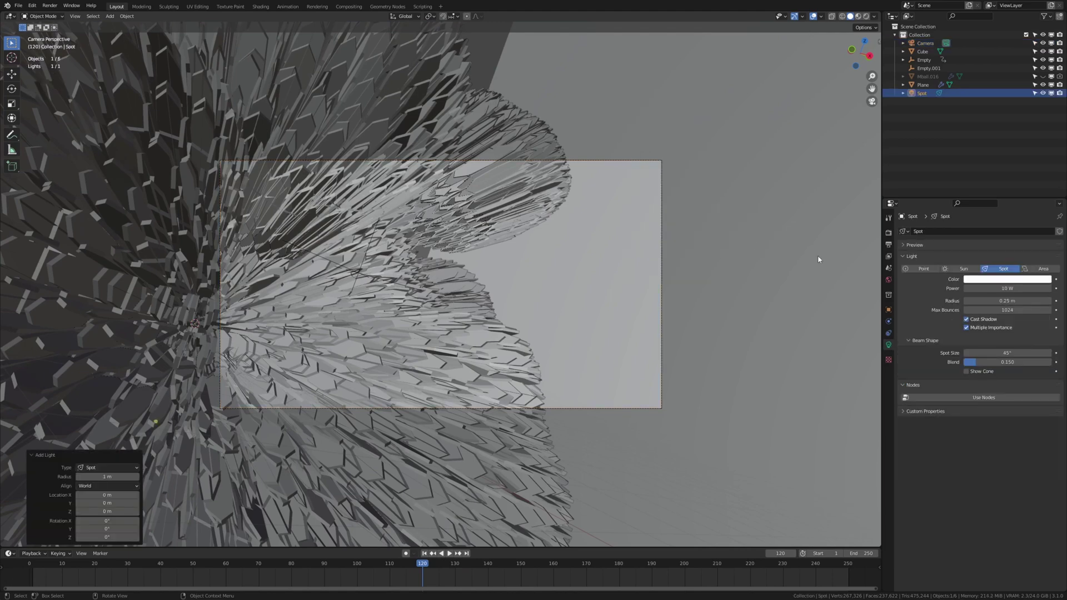
click(888, 333)
click(961, 232)
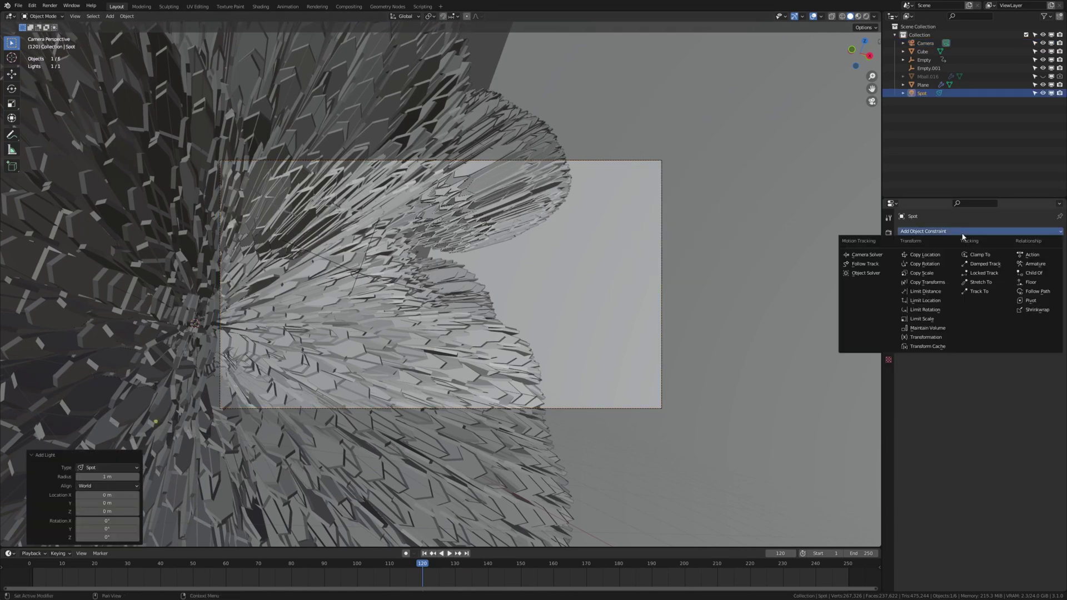
click(984, 292)
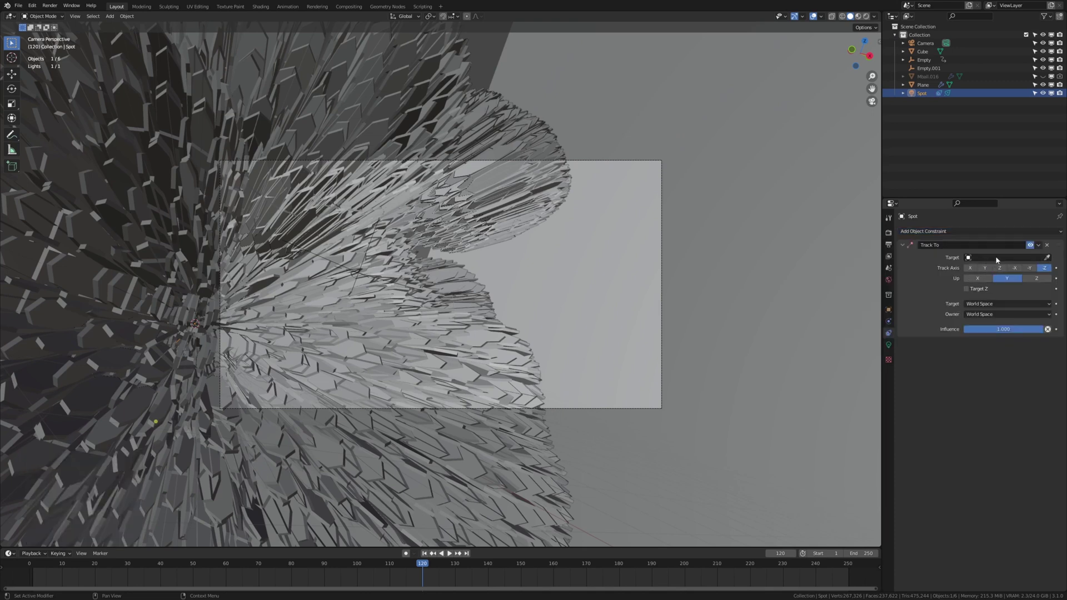
click(996, 259)
click(998, 304)
- Move the spot light above the centre of the shard flower
key(g)
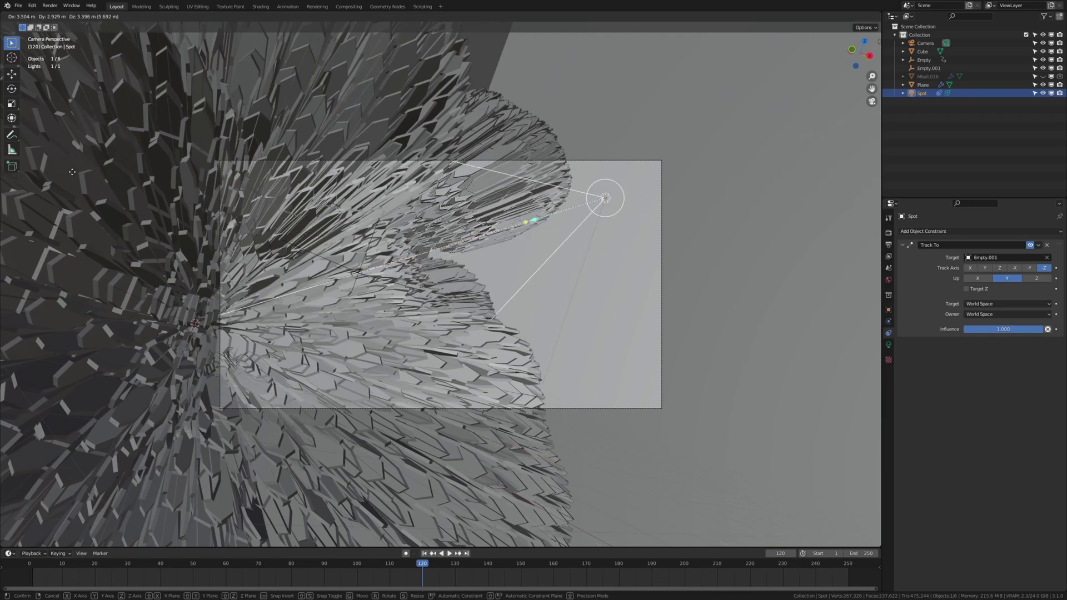
click(229, 88)
middle_drag(229, 87, 556, 150)
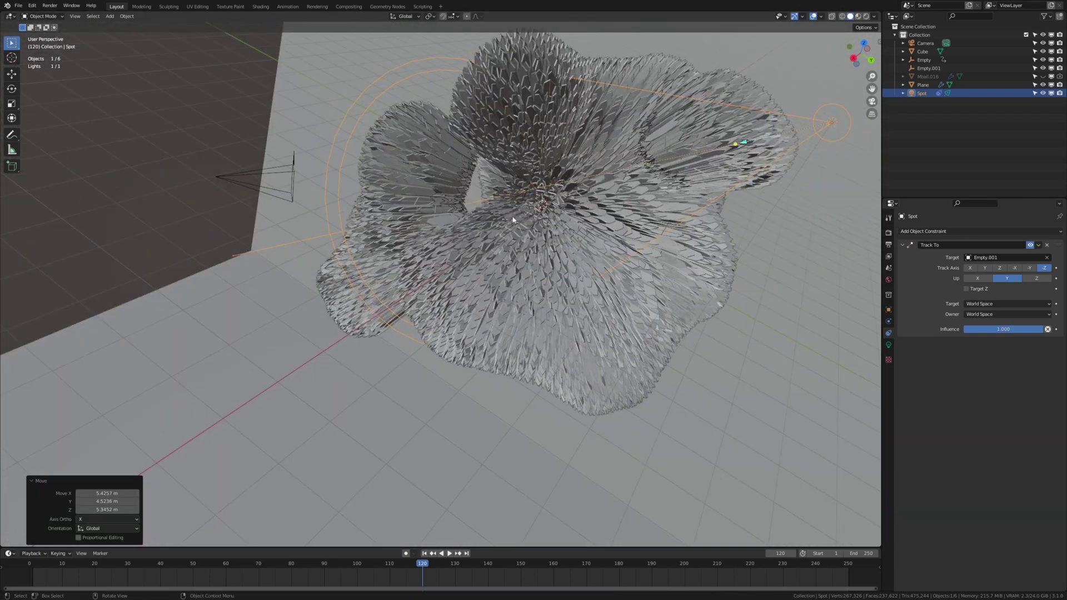
key(g)
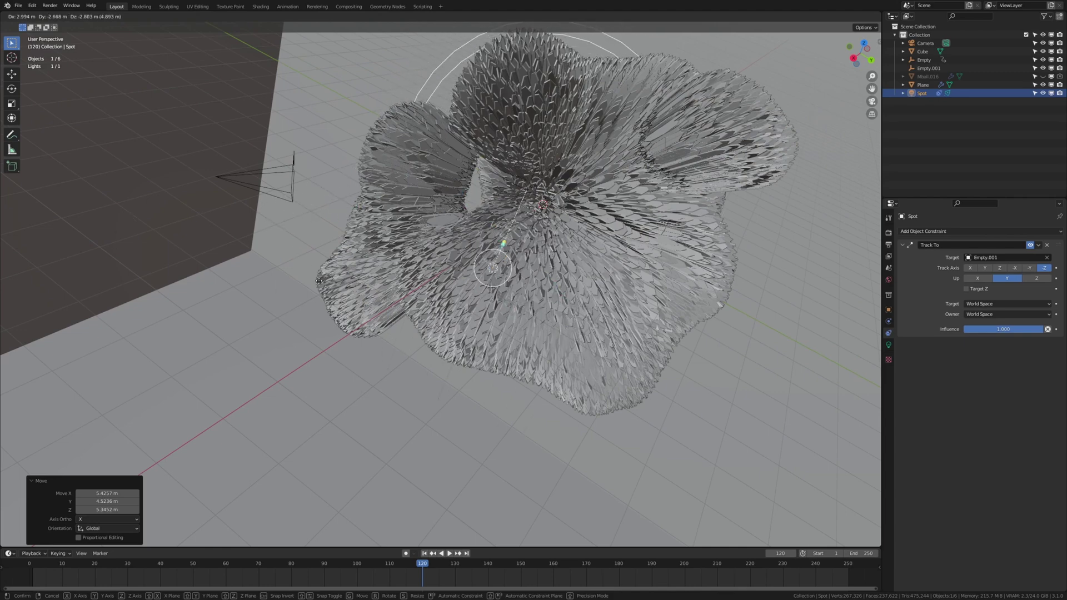
click(380, 248)
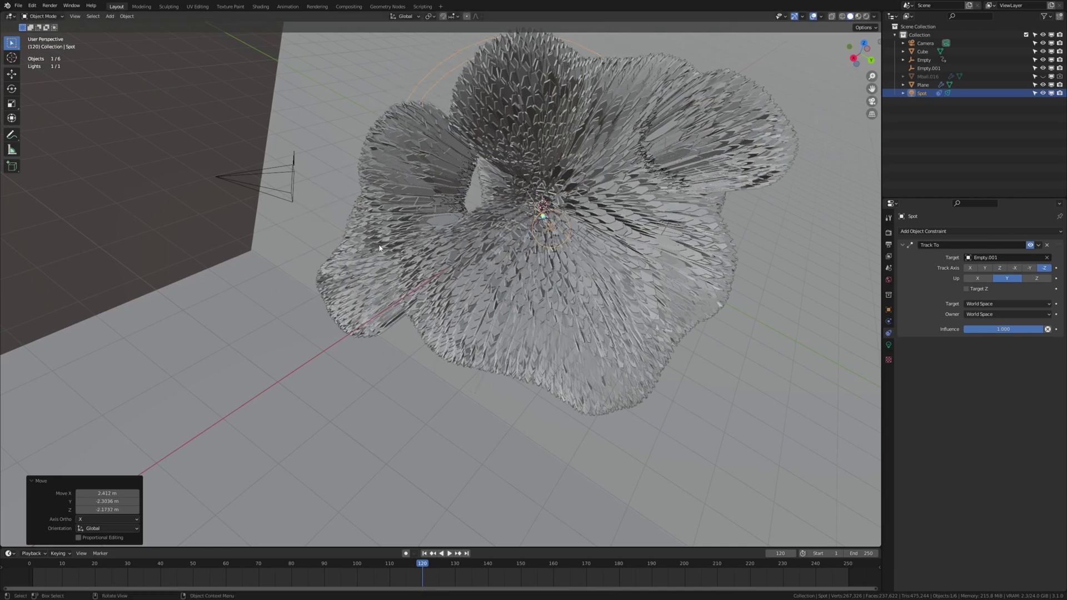
key(KP_0)
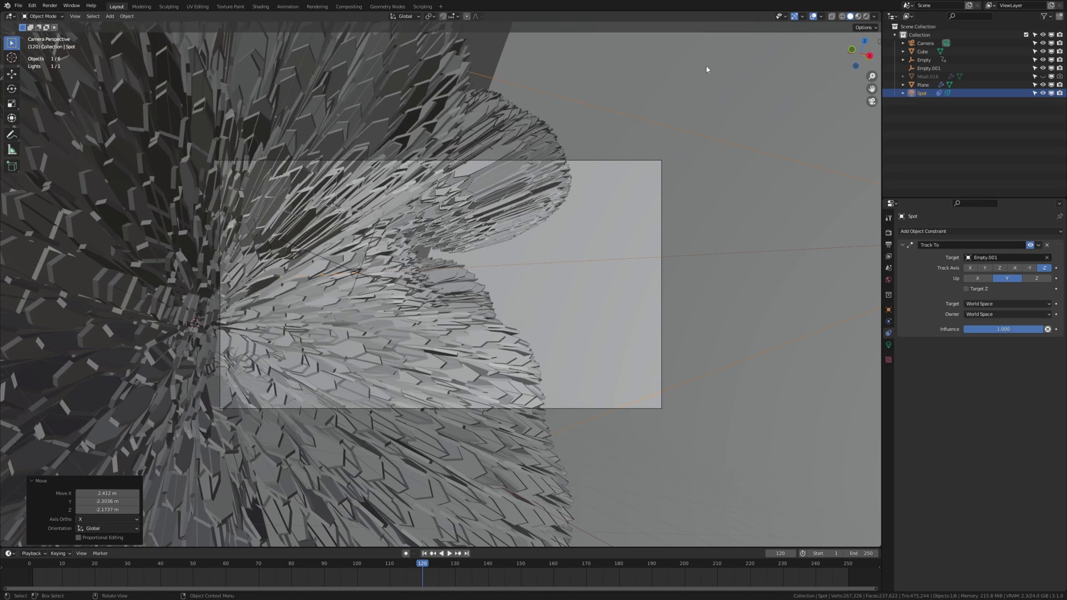
- In rendered preview, slide the spot light to a new position at the same height
click(866, 16)
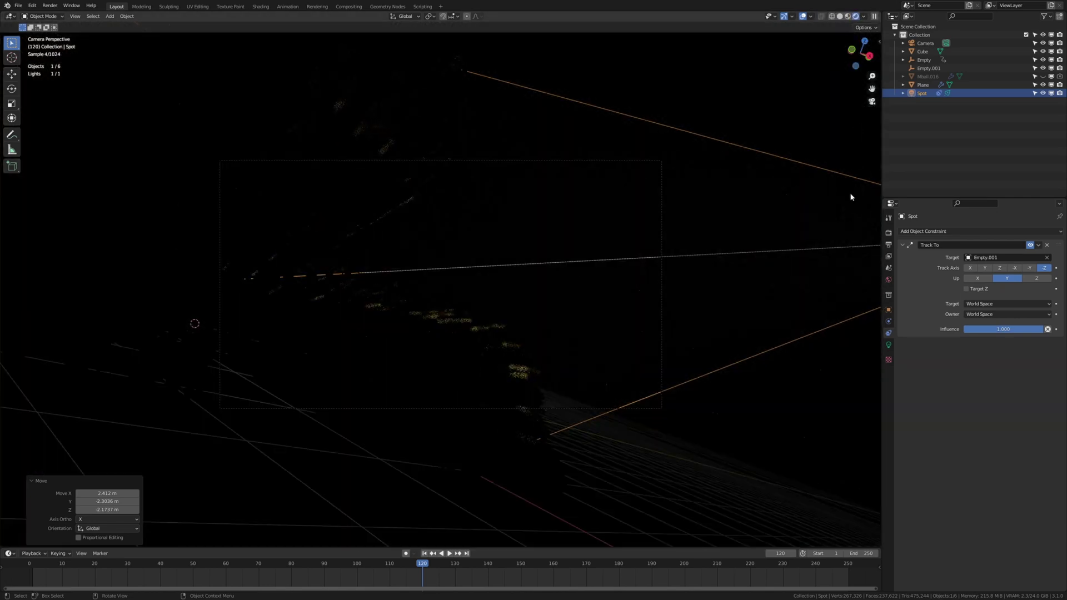
key(g)
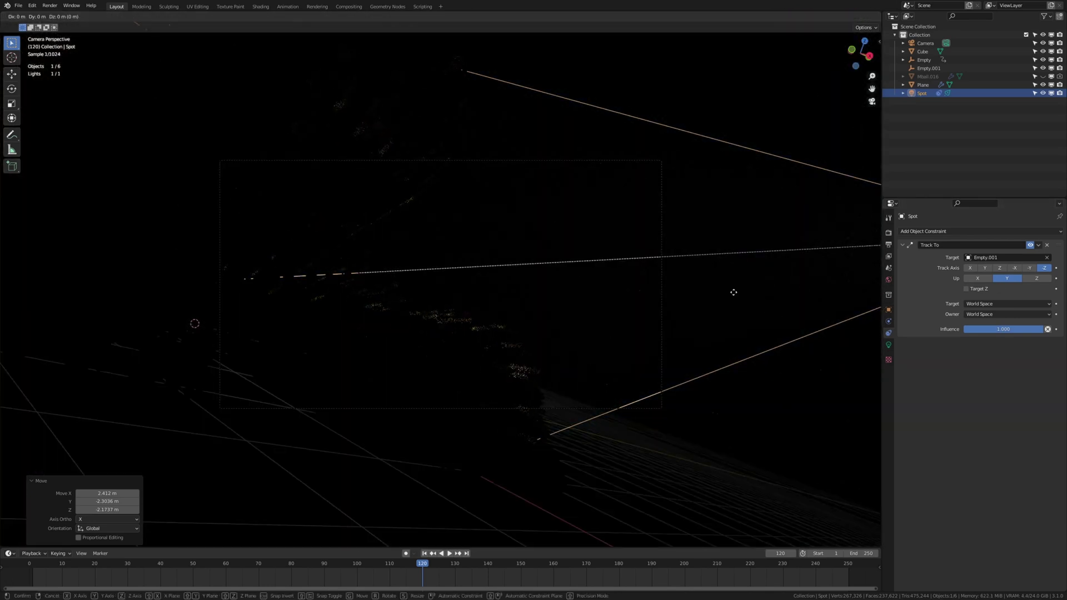
key(shift+z)
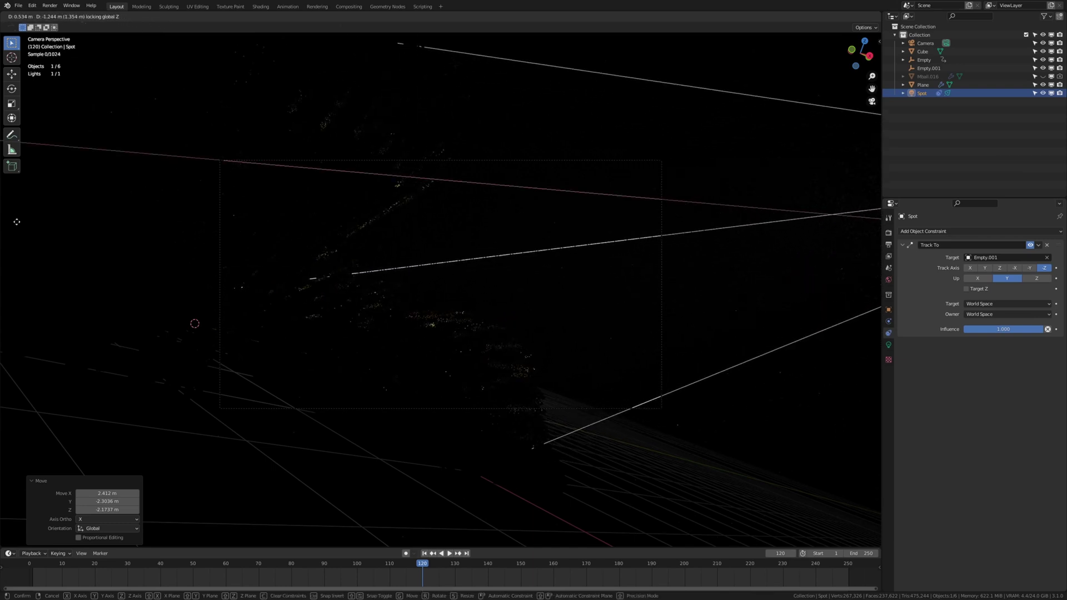
click(378, 255)
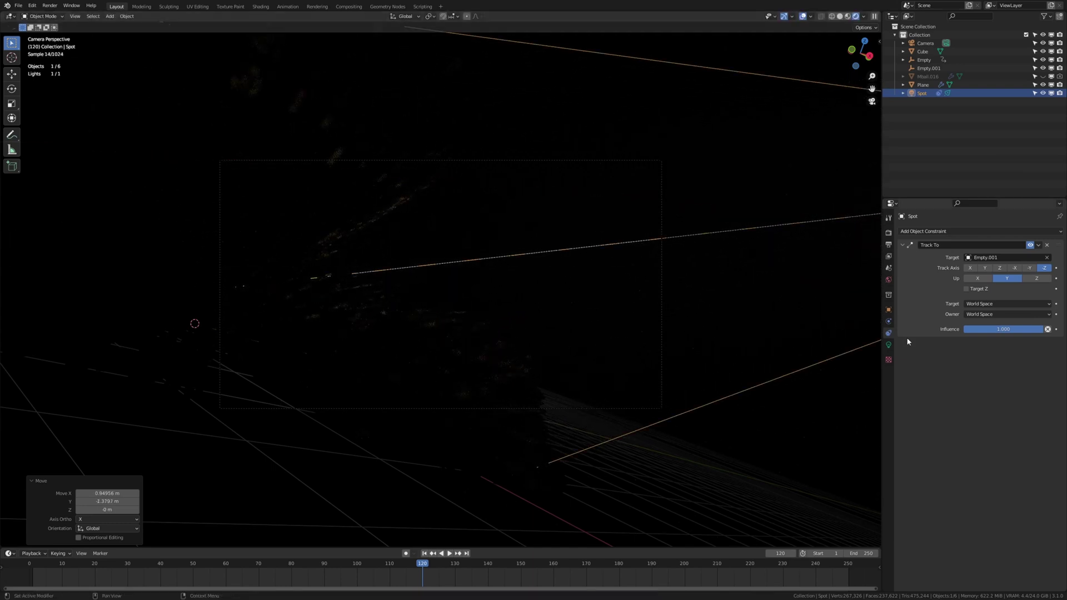
- Adjust the spot light's power from 25000 W through halvings to a final 2500 W
click(888, 345)
click(1011, 287)
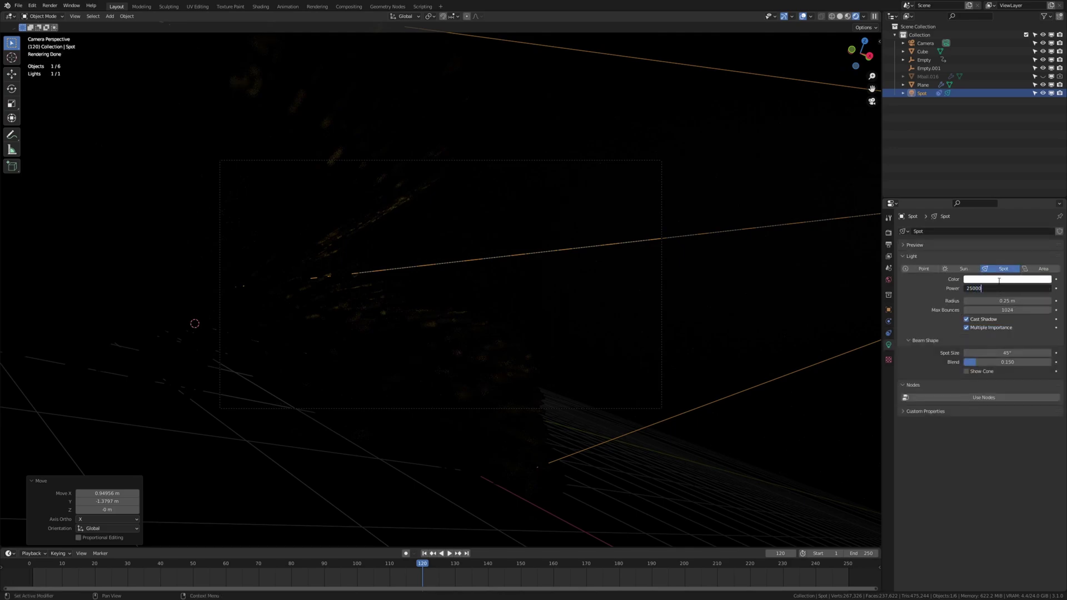
text(25000)
key(Return)
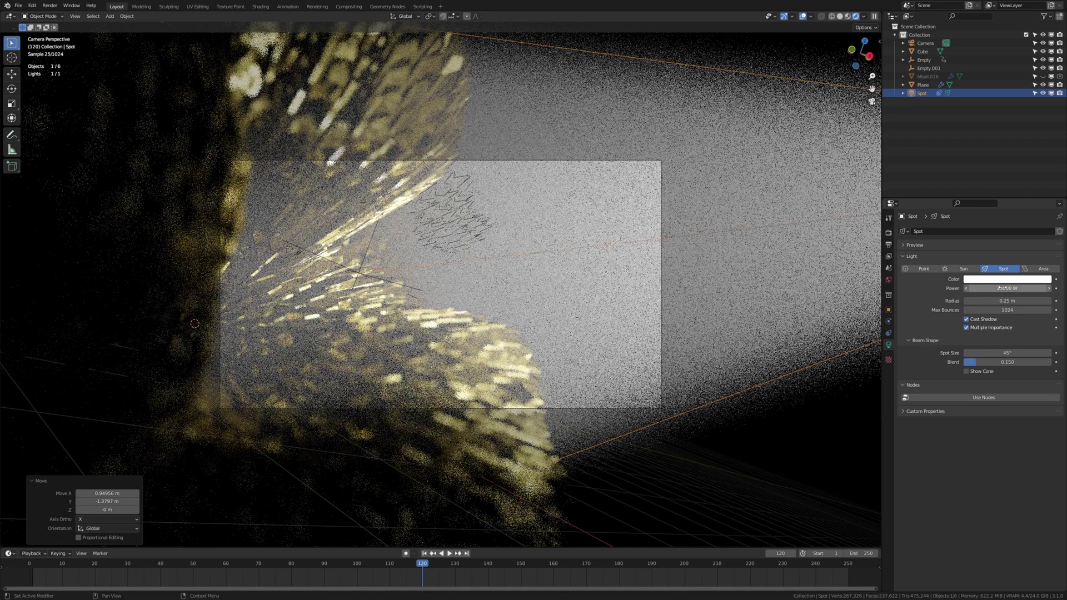
click(1002, 288)
click(1021, 289)
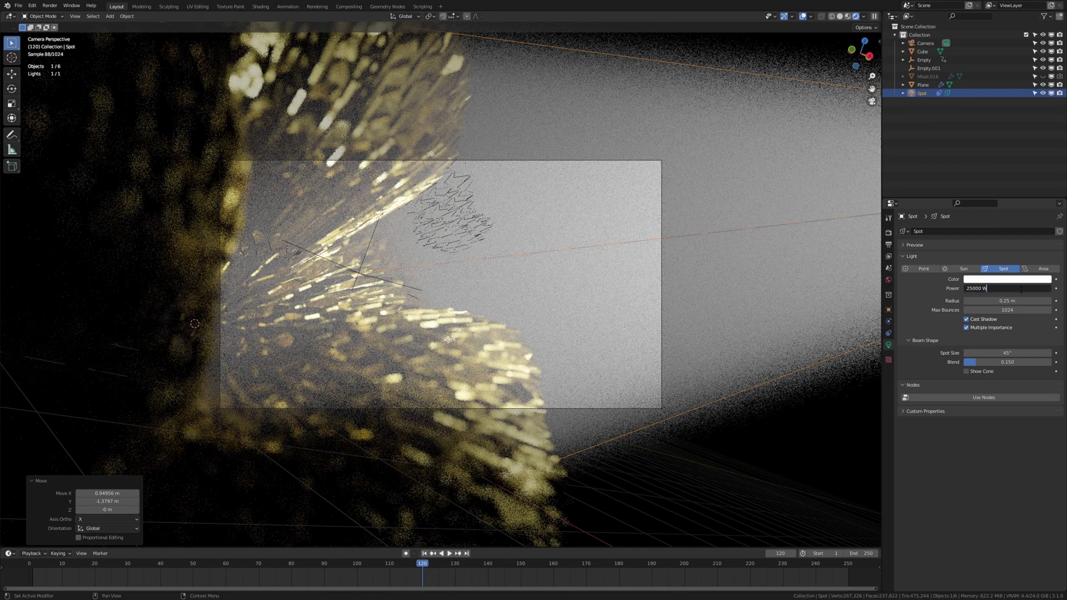
text(/2)
key(Return)
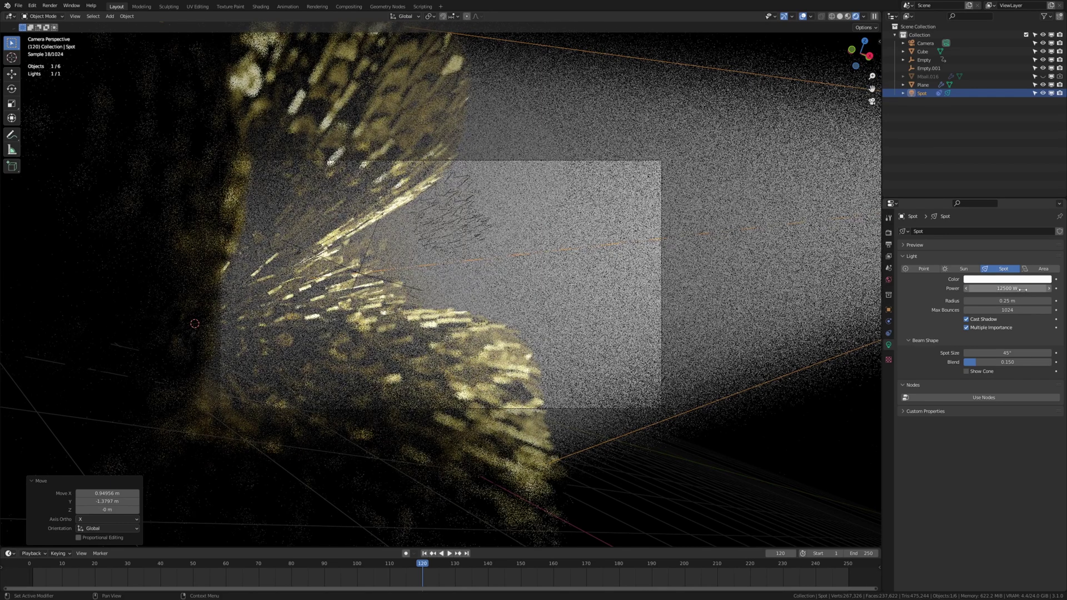
click(1023, 289)
click(1024, 290)
text(/2)
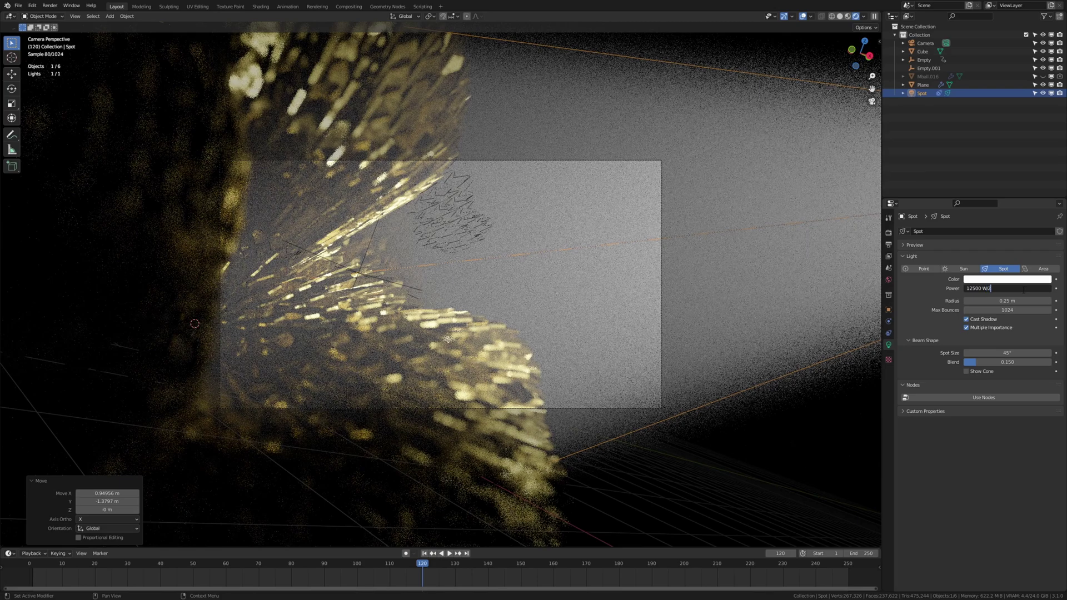
key(Return)
click(1021, 287)
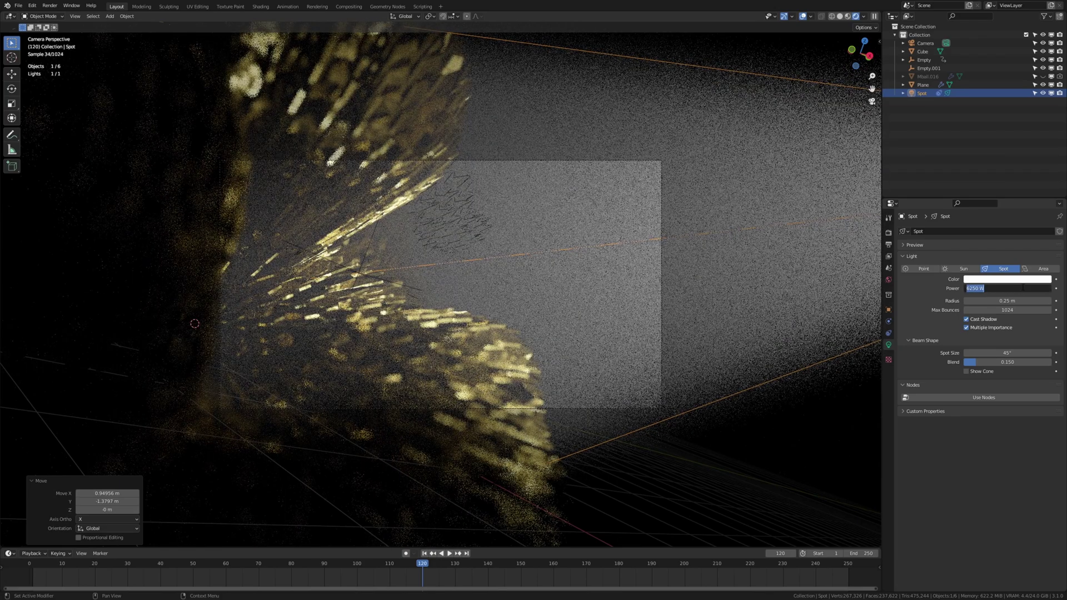
text(1000)
key(Return)
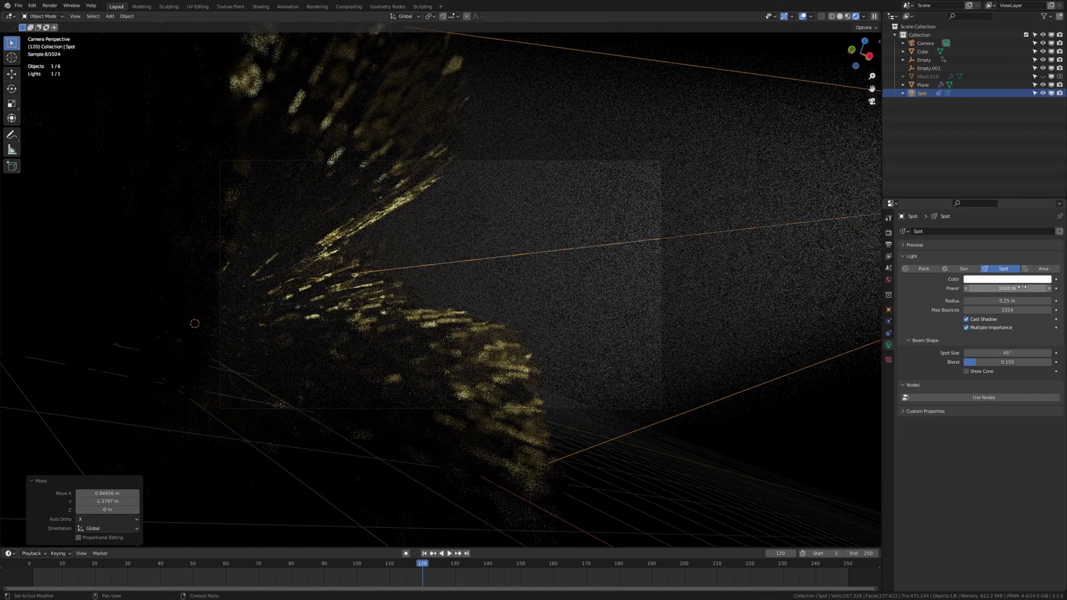
click(1023, 287)
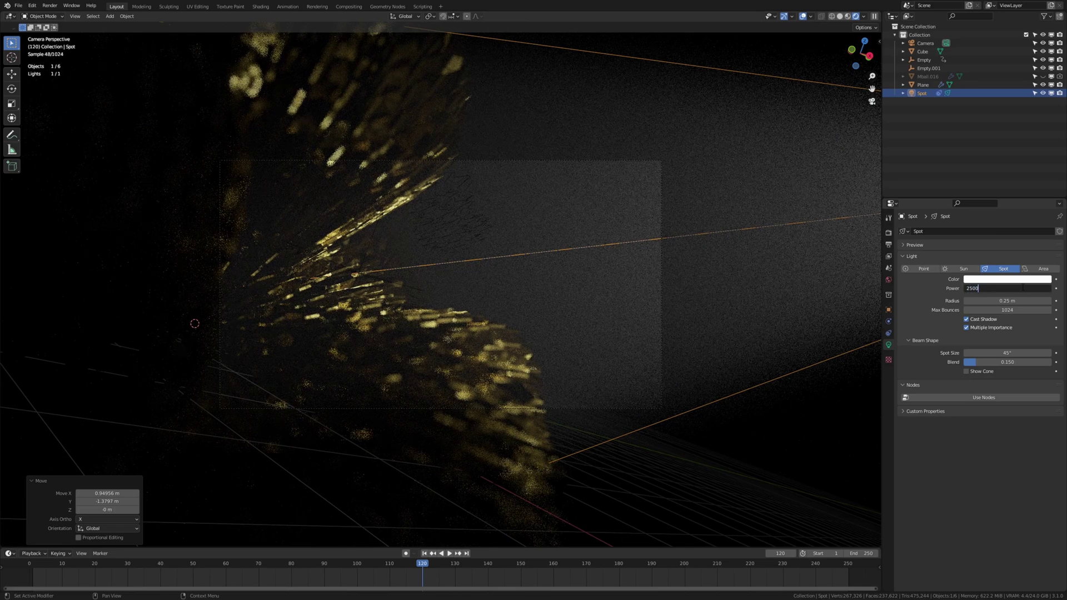
key(Return)
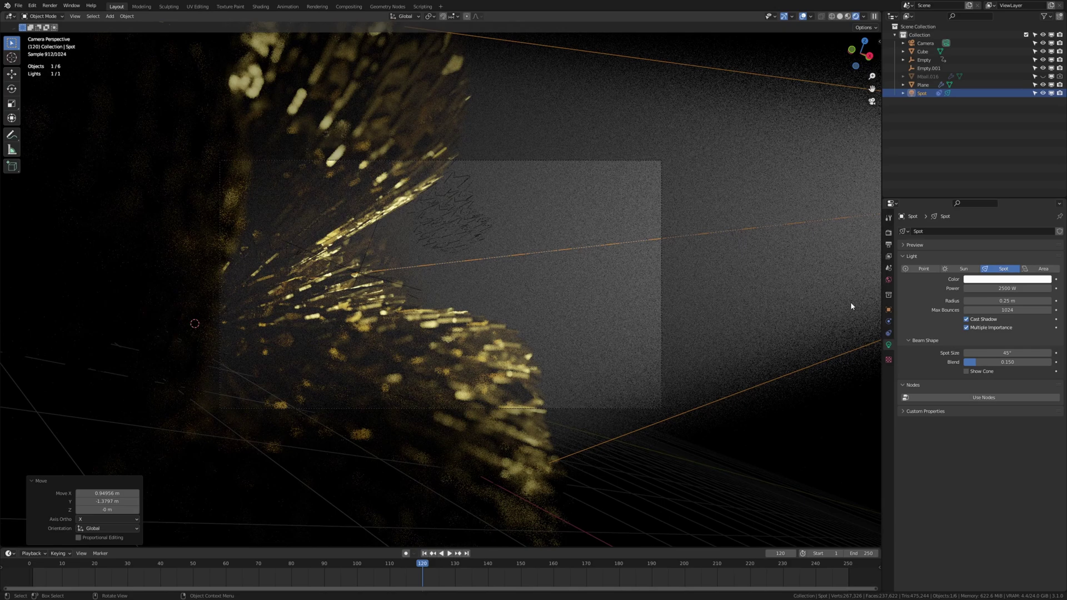
- Tint the spot light's colour a pale yellow
click(996, 280)
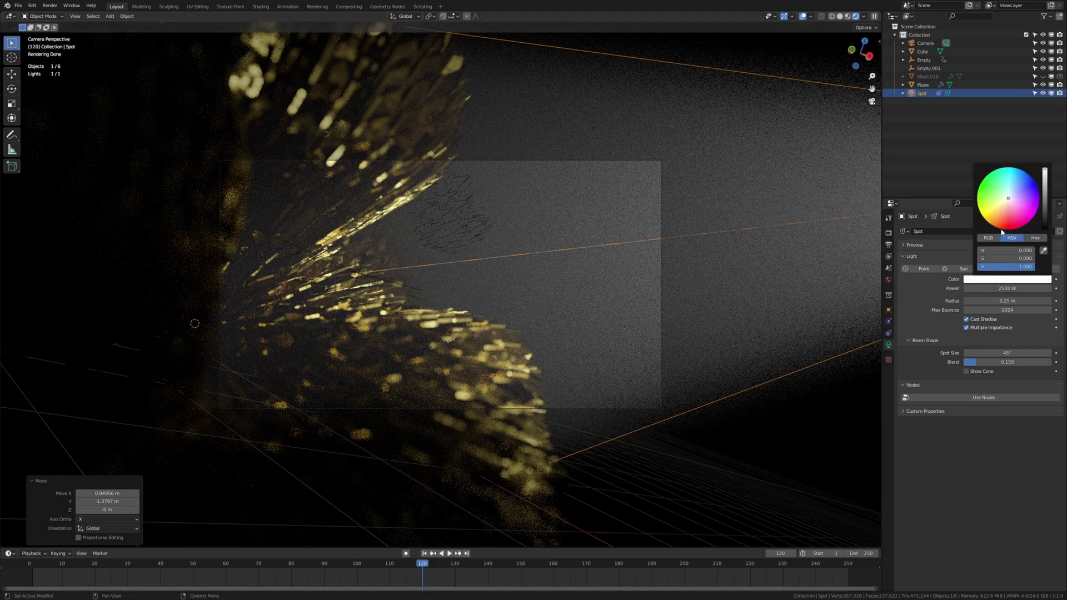
drag(1002, 211, 1001, 204)
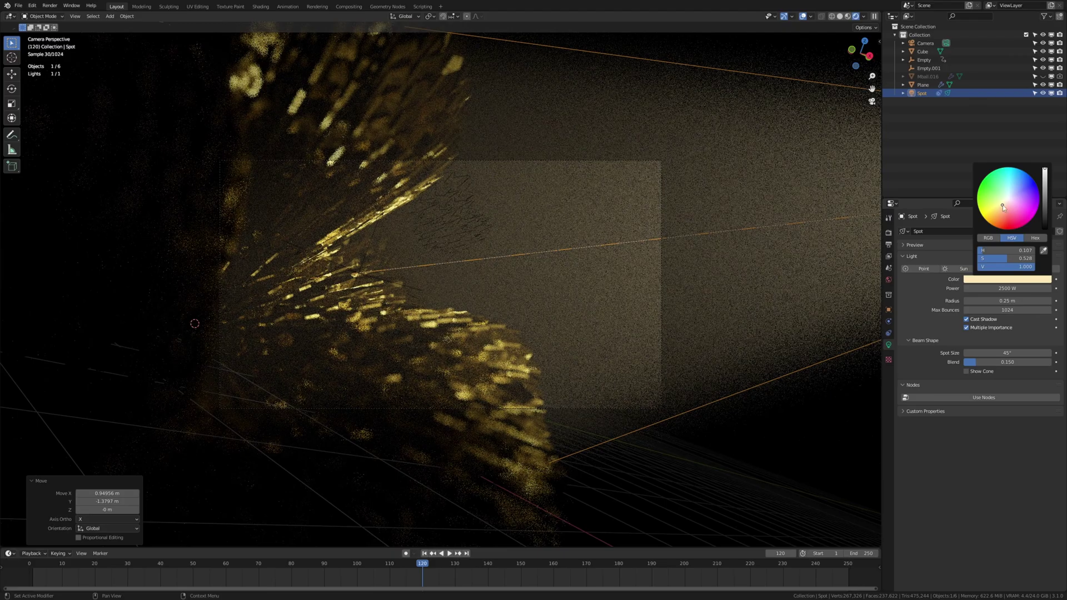
middle_drag(839, 225, 614, 207)
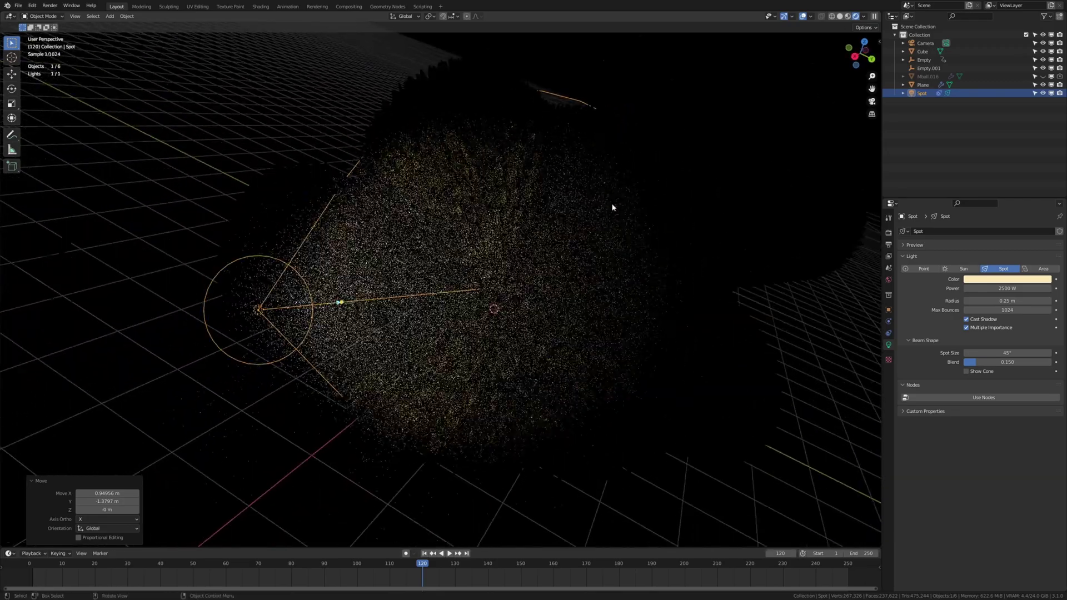
- Place the duplicate Spot.001 lower right over the plane at the same height
key(shift+z)
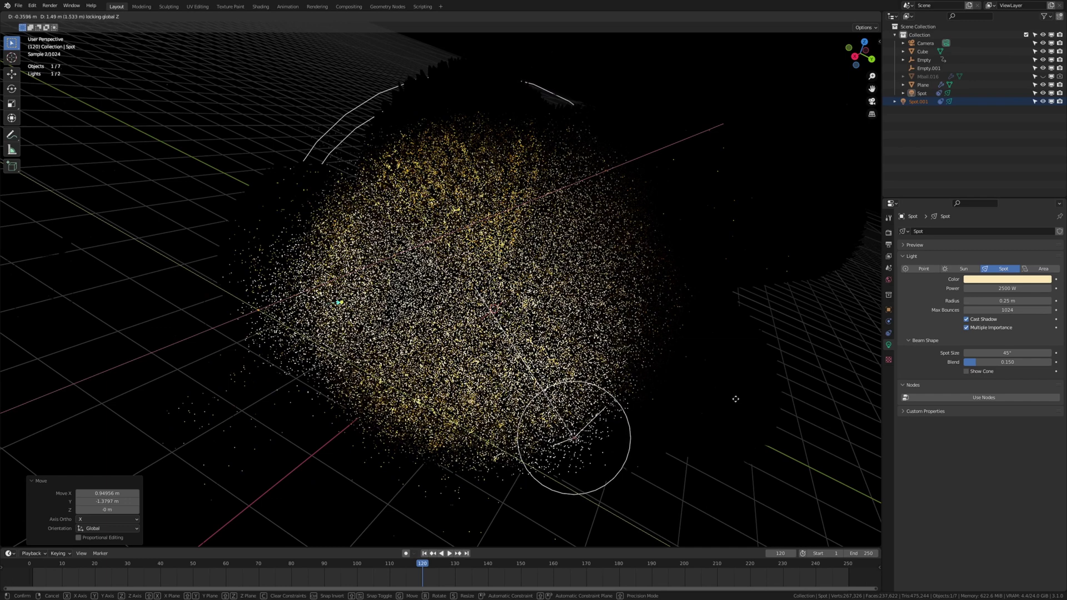
click(637, 463)
click(631, 464)
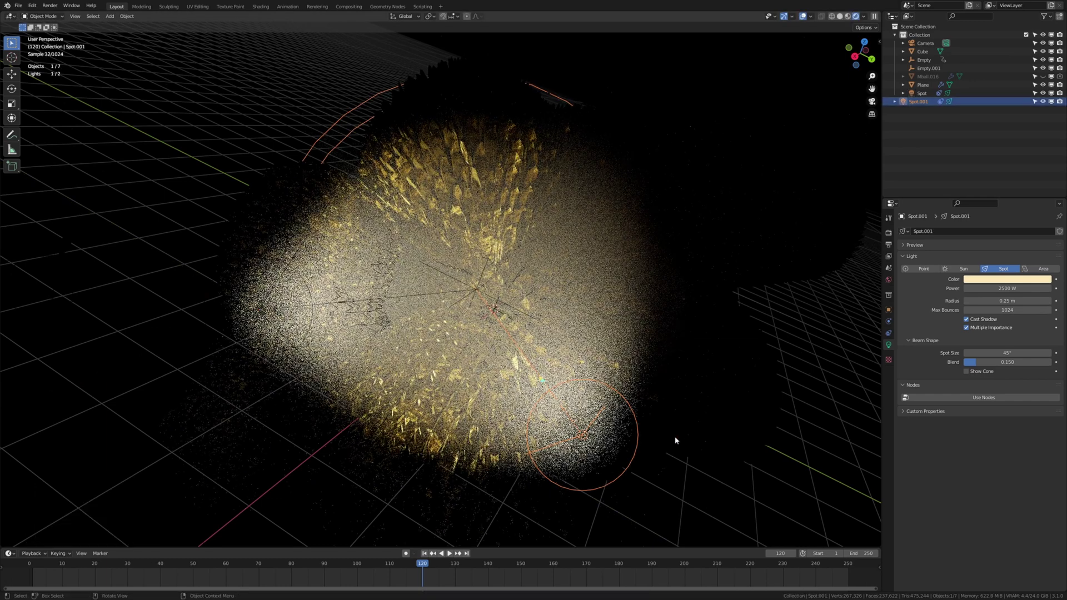
- Halve Spot.001's power to 1250 W and tint it cyan
click(1008, 287)
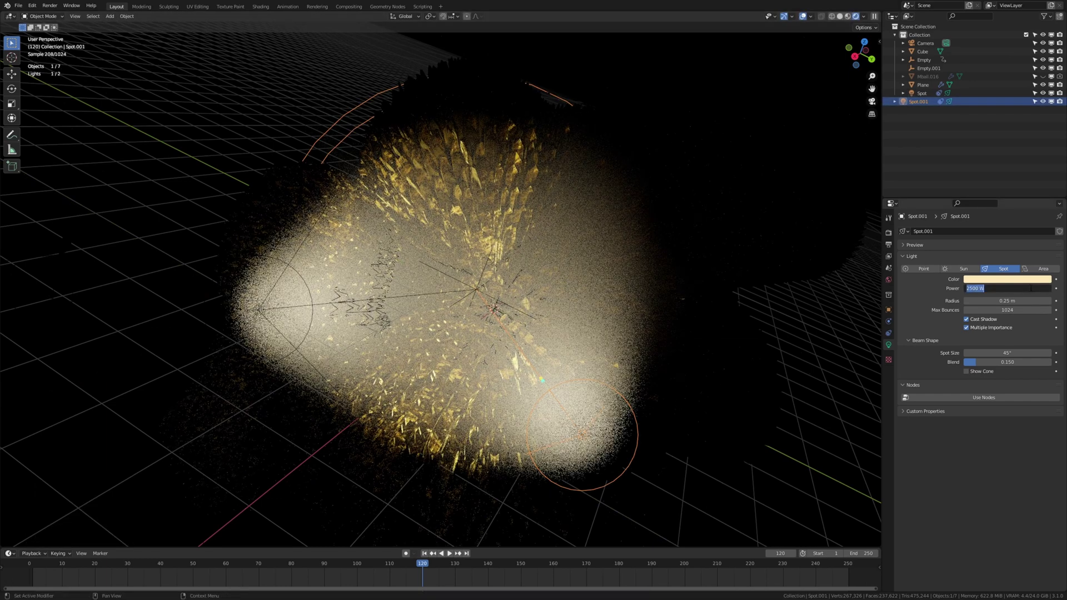
text(/2)
key(Return)
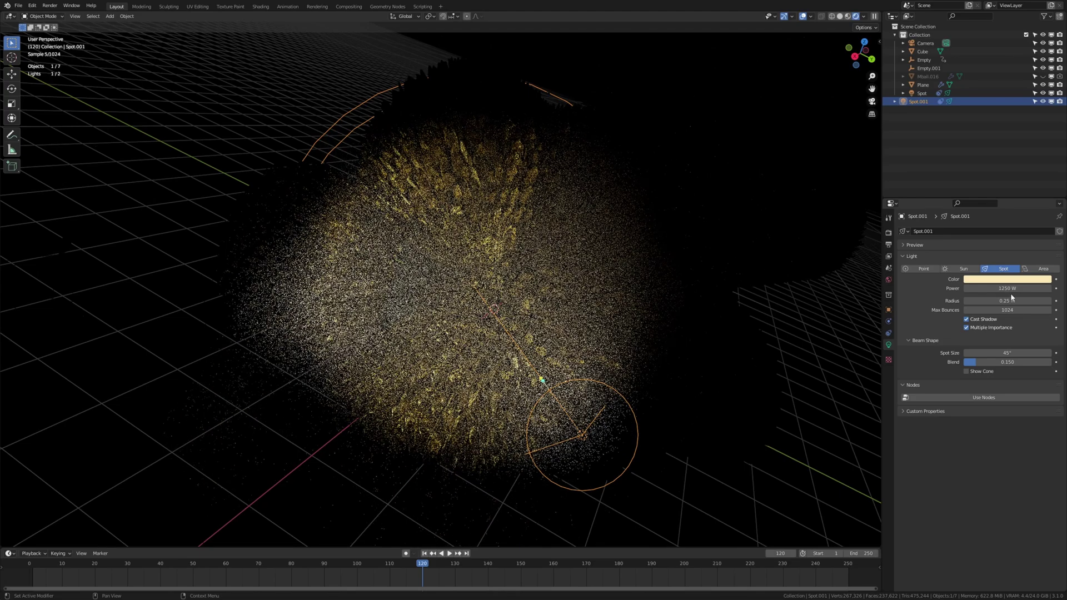
click(1005, 278)
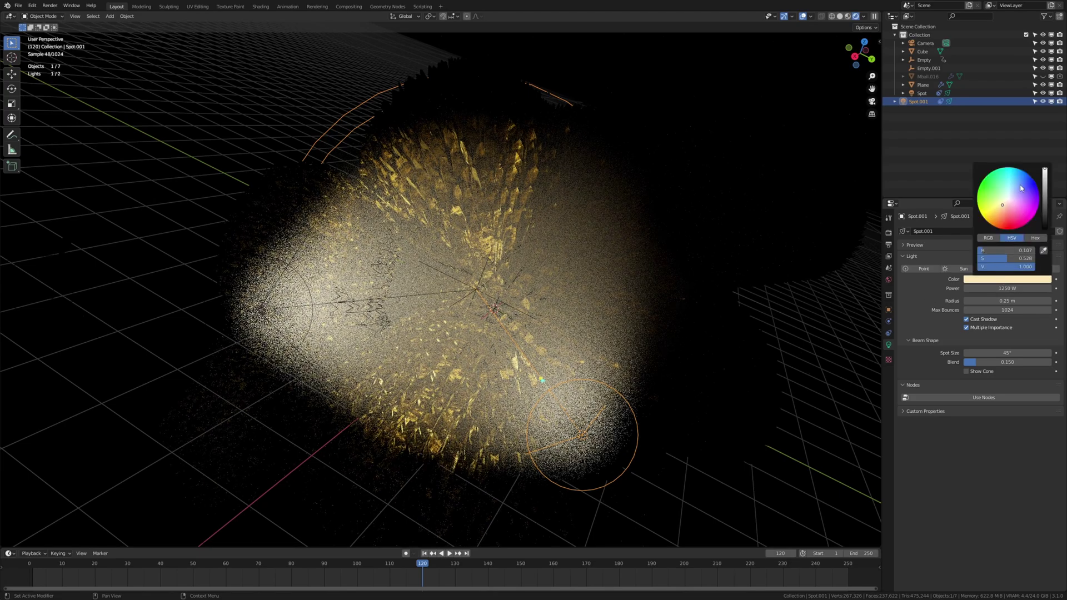
drag(1015, 190, 1011, 183)
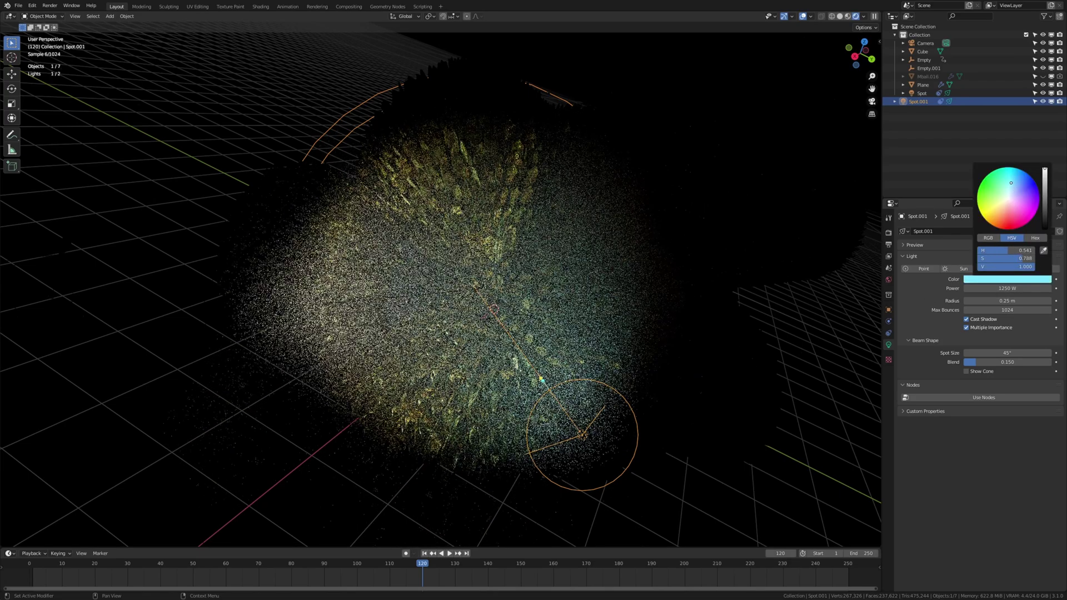
key(KP_0)
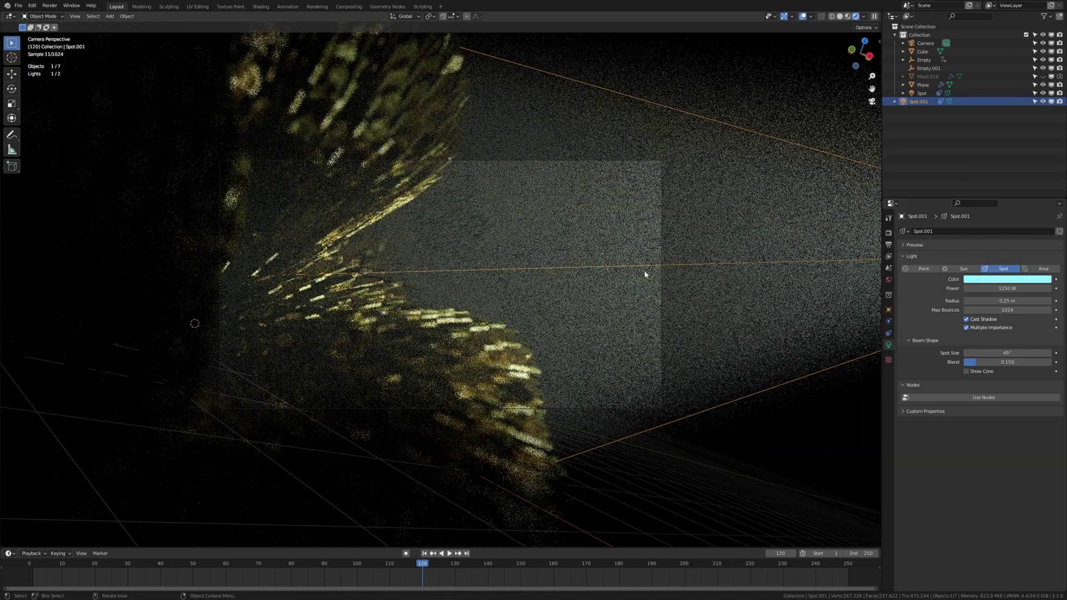
middle_drag(781, 274, 748, 233)
- Duplicate a third light, Spot.002, move it aside and tint it pink
key(KP_Decimal)
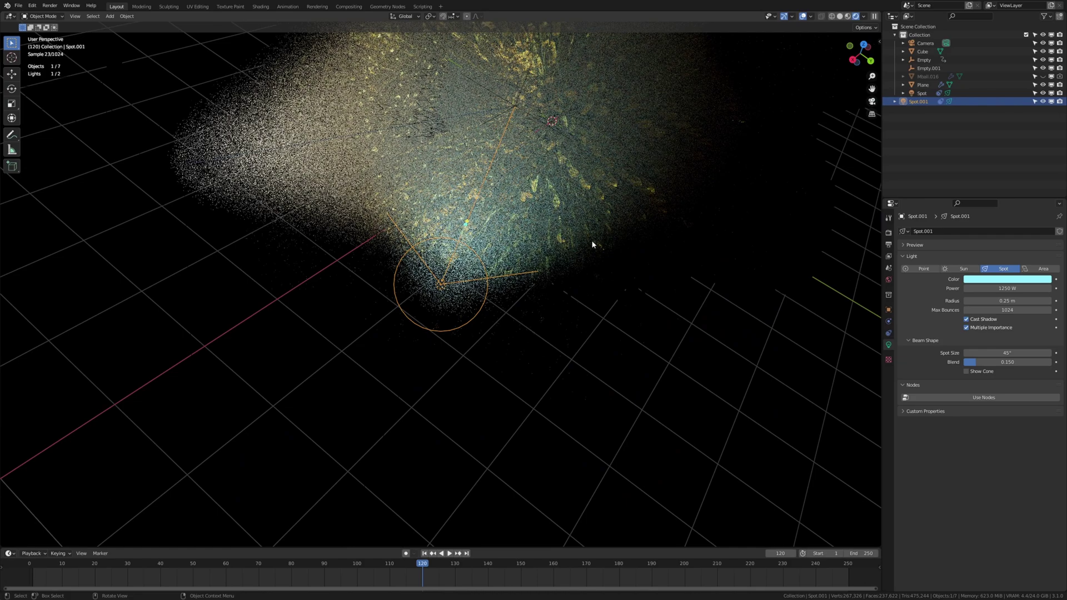
key(shift+d)
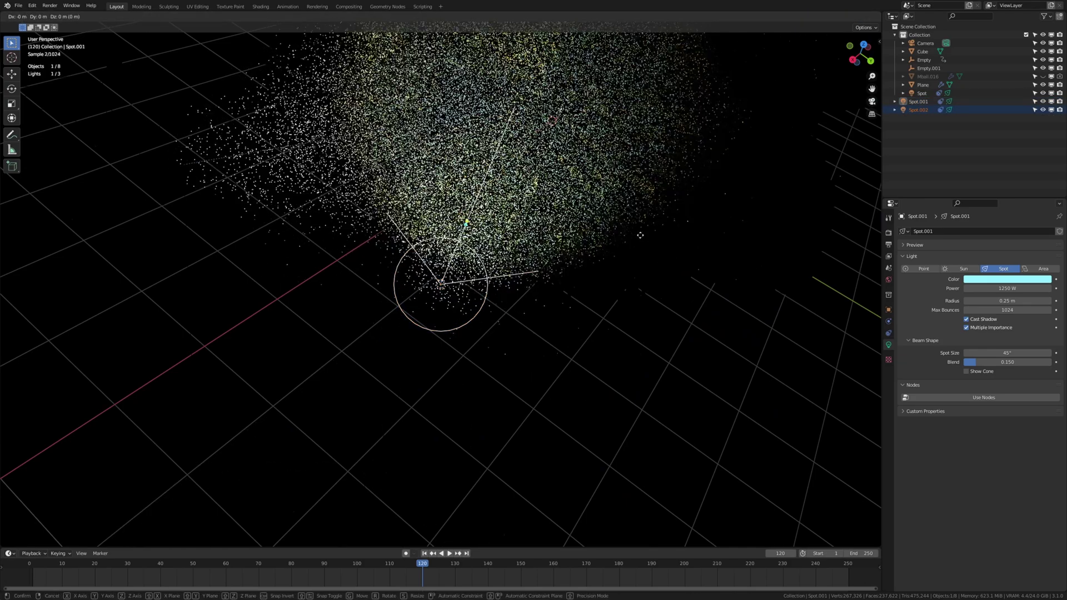
key(shift+z)
click(259, 275)
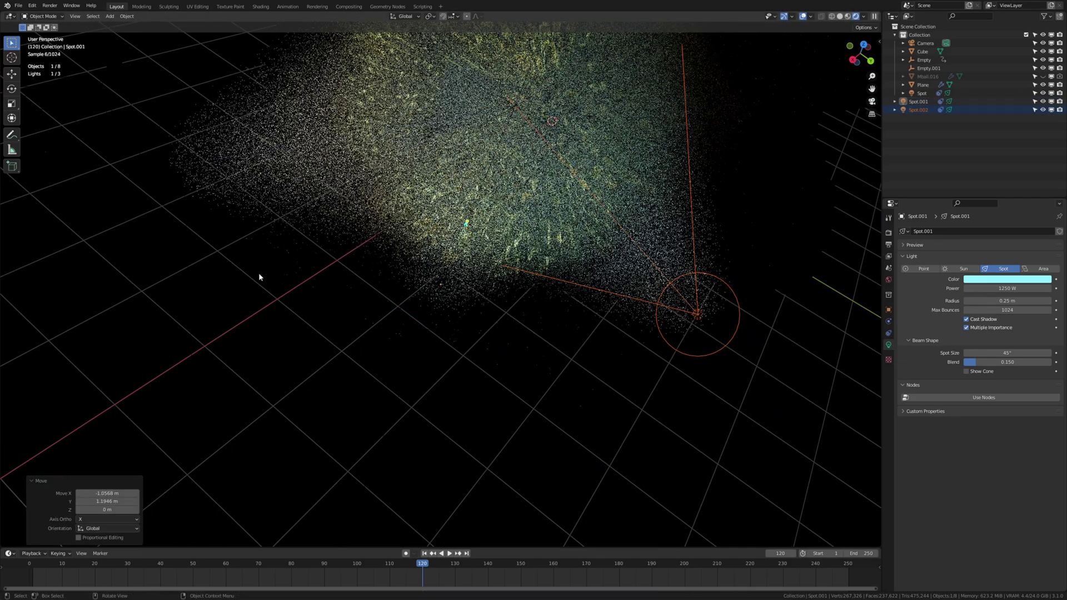
key(KP_0)
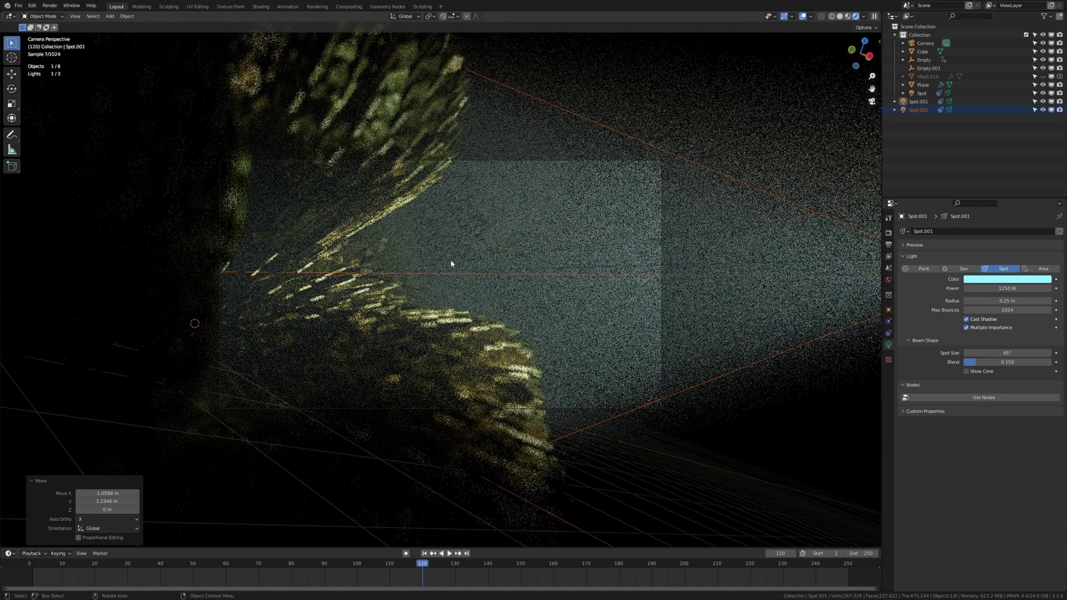
click(982, 279)
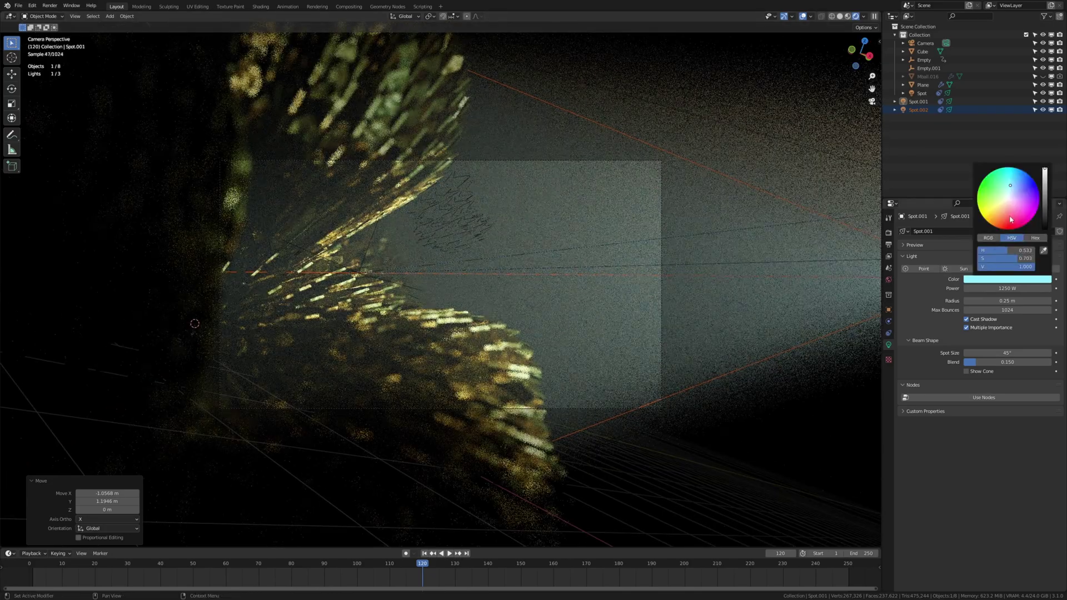
drag(1010, 220, 1007, 208)
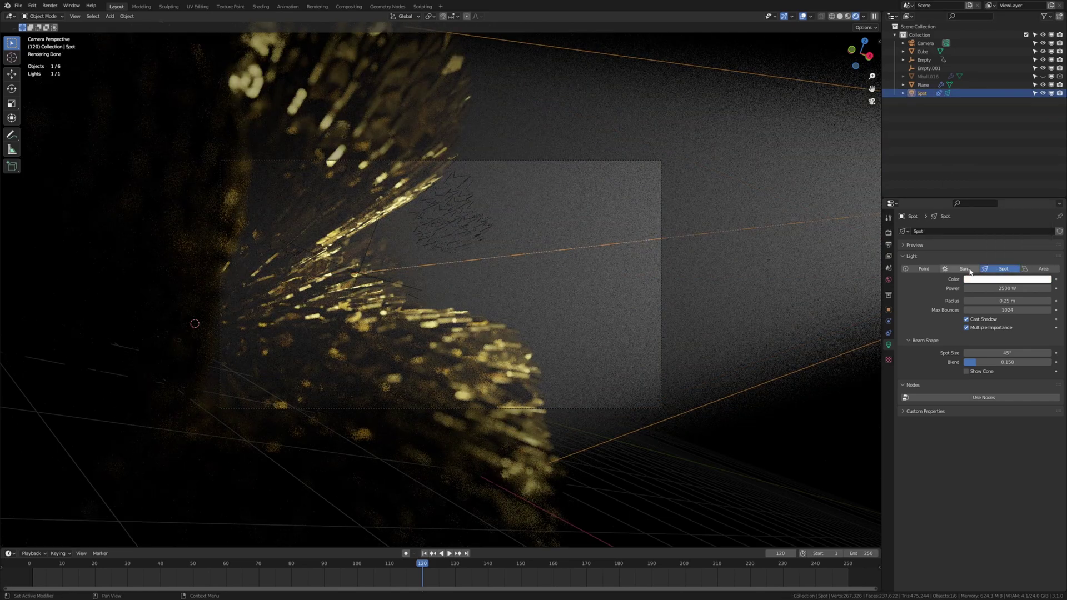
- Retint the original spot light from white to a soft peach
click(986, 280)
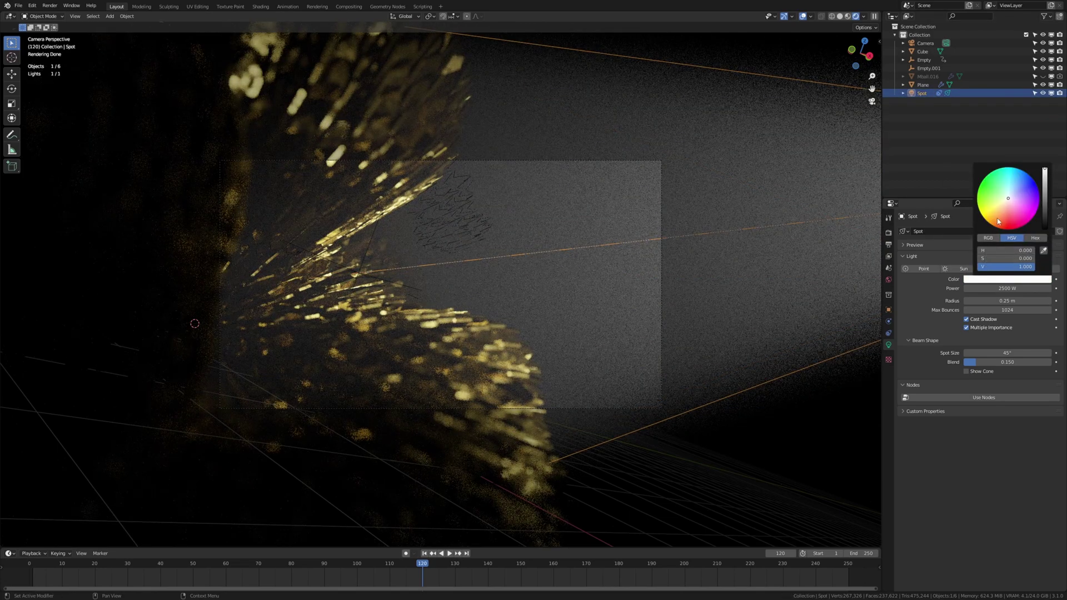
click(1007, 198)
drag(1006, 198, 1003, 207)
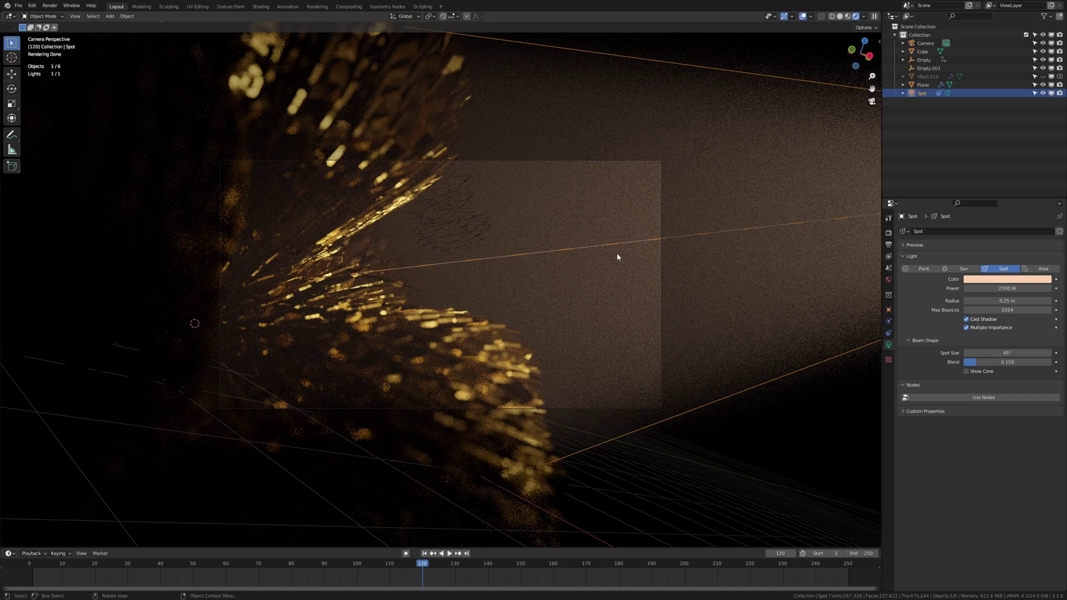
- Set Cycles render max samples to 128 and keep OptiX as the denoiser
click(888, 234)
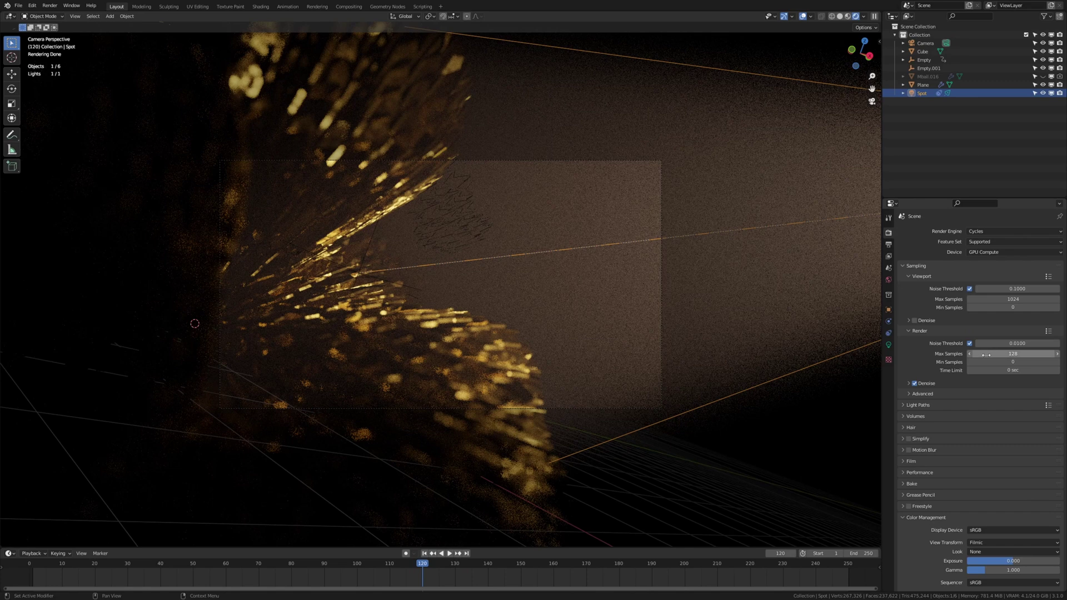
click(1013, 353)
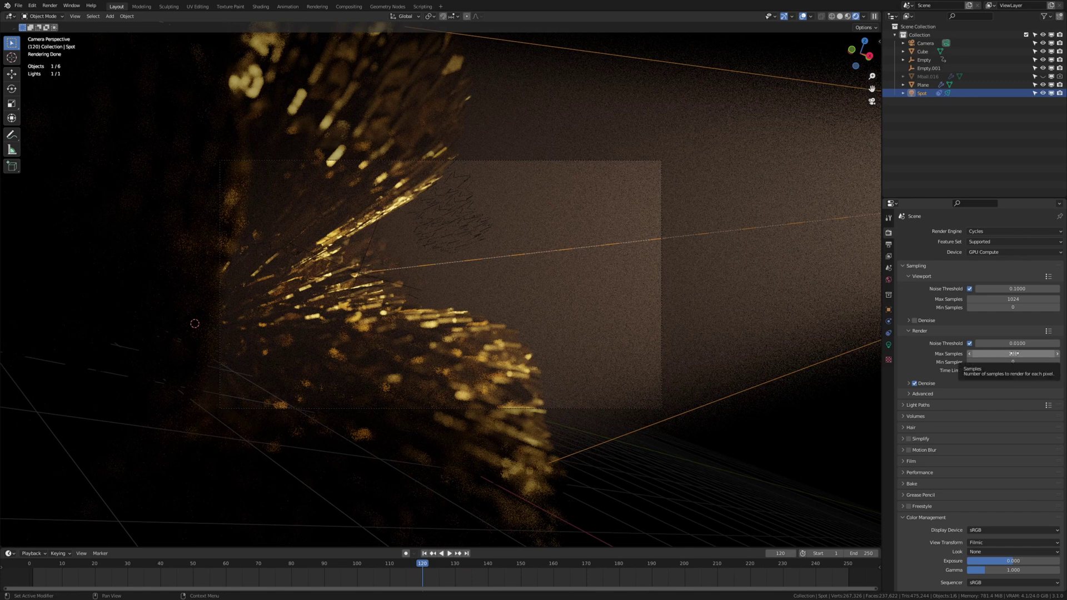
text(128)
key(Return)
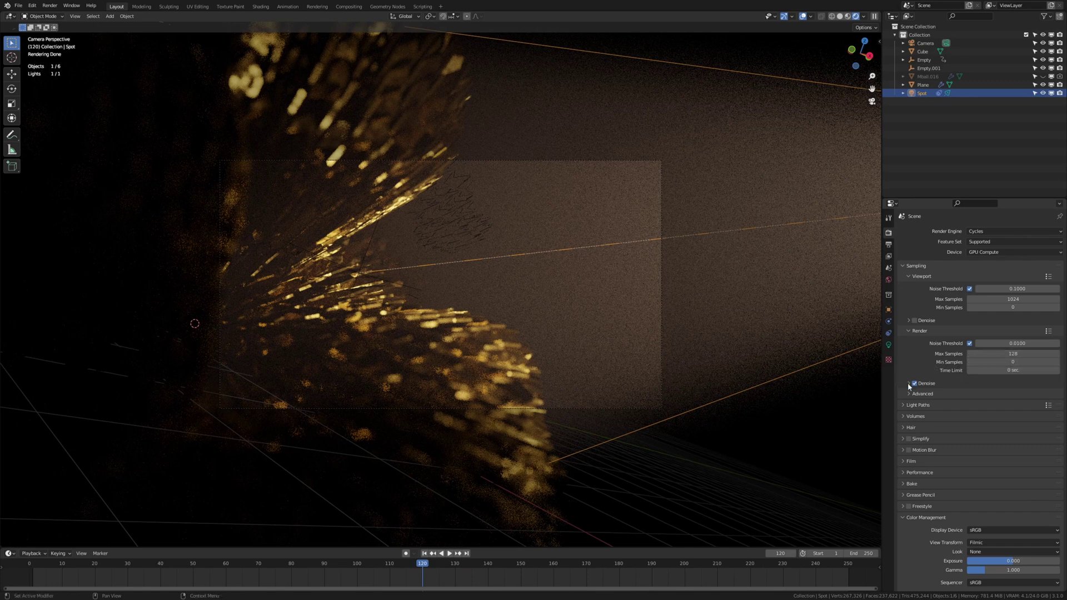
click(909, 384)
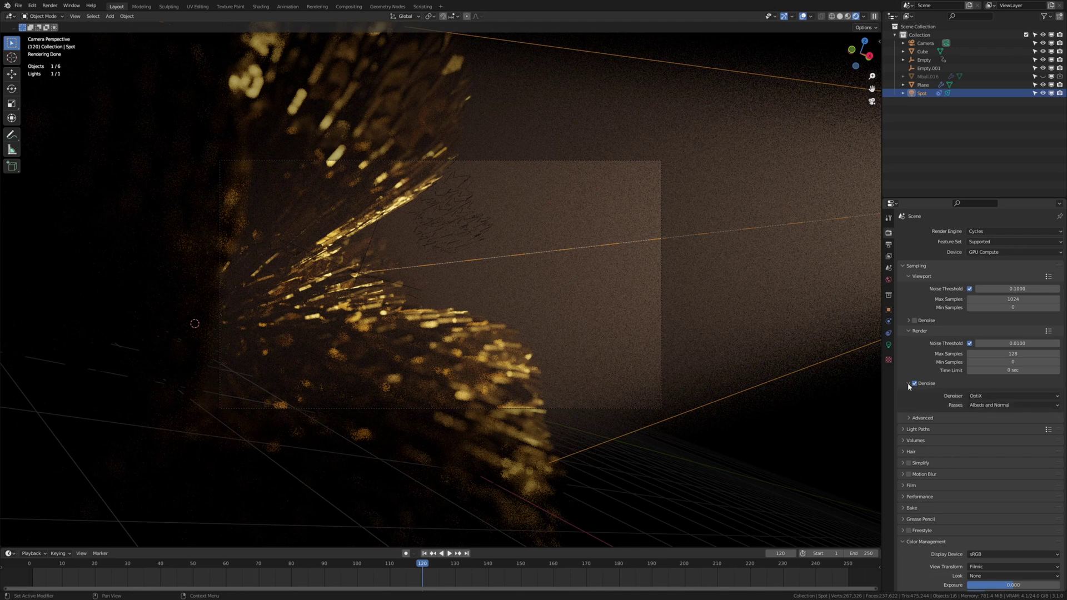
click(981, 396)
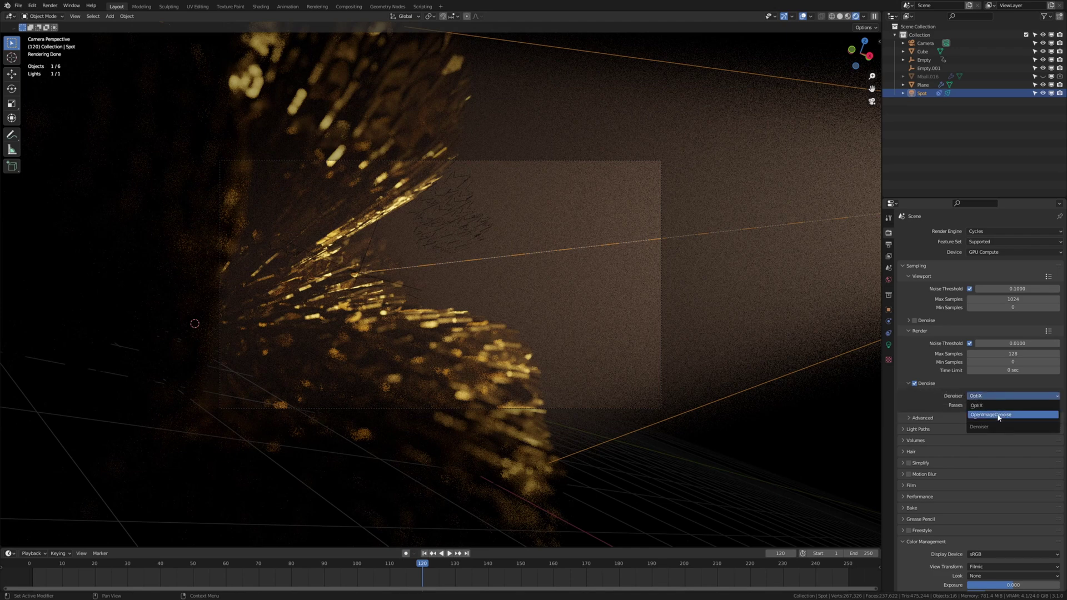
click(988, 405)
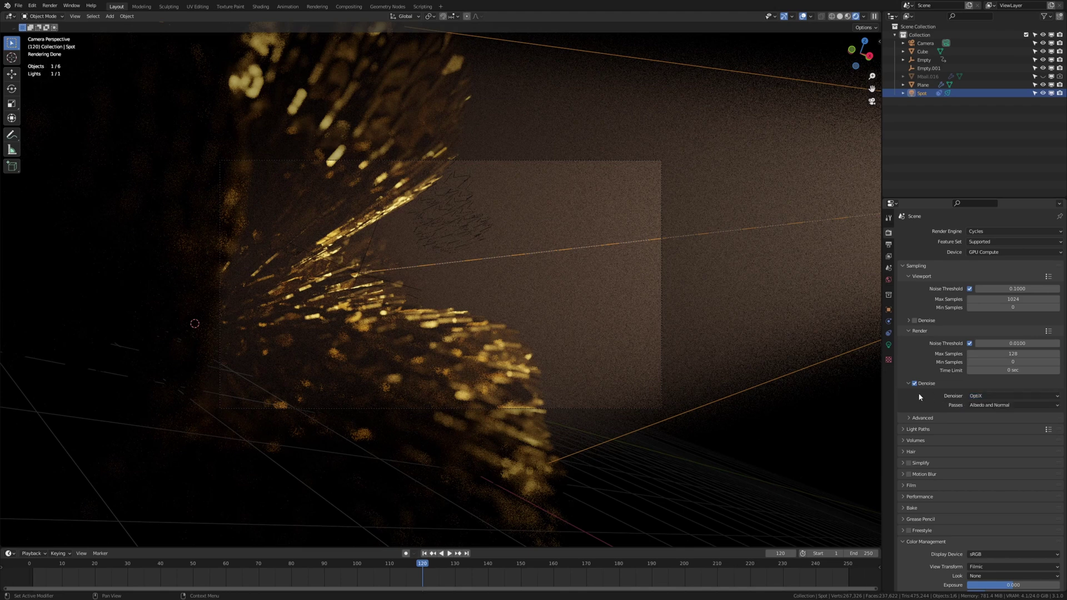
- In Color Management, choose Standard view transform, High Contrast look and exposure -1
scroll(947, 414, down, 2)
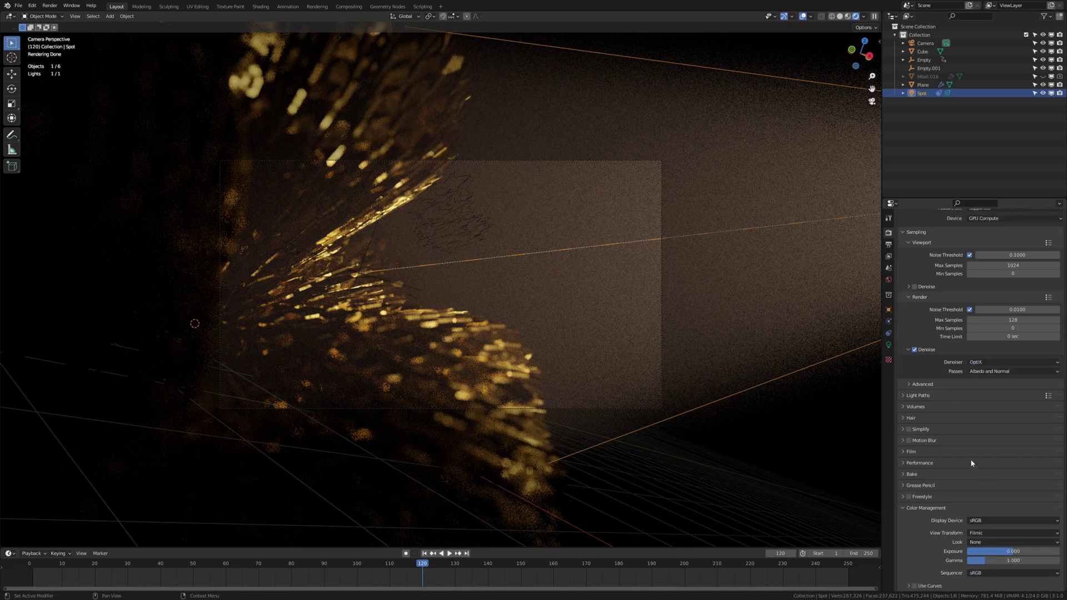
click(998, 535)
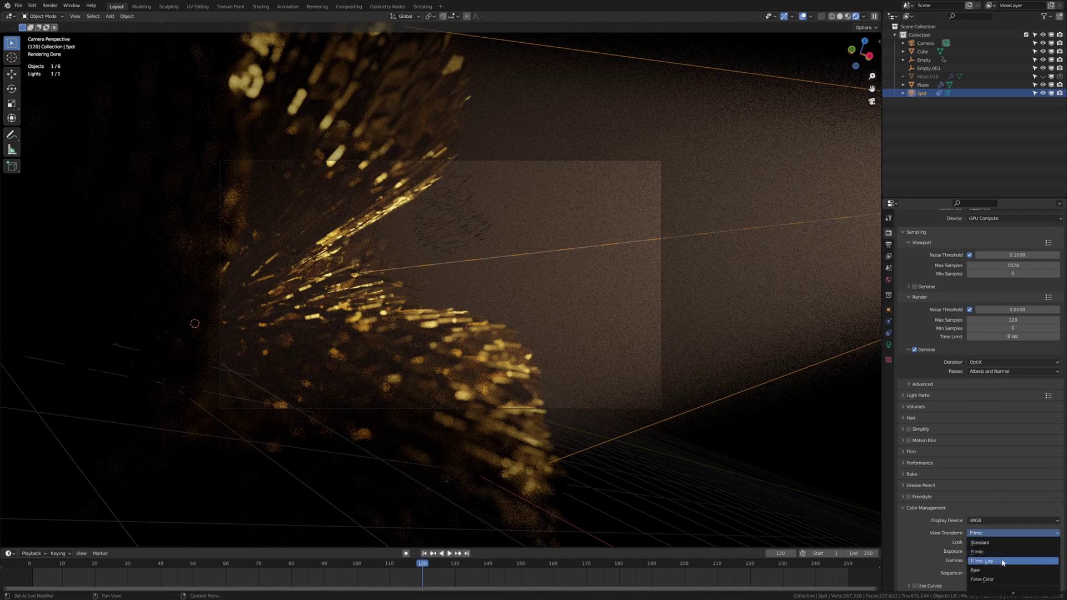
click(1007, 543)
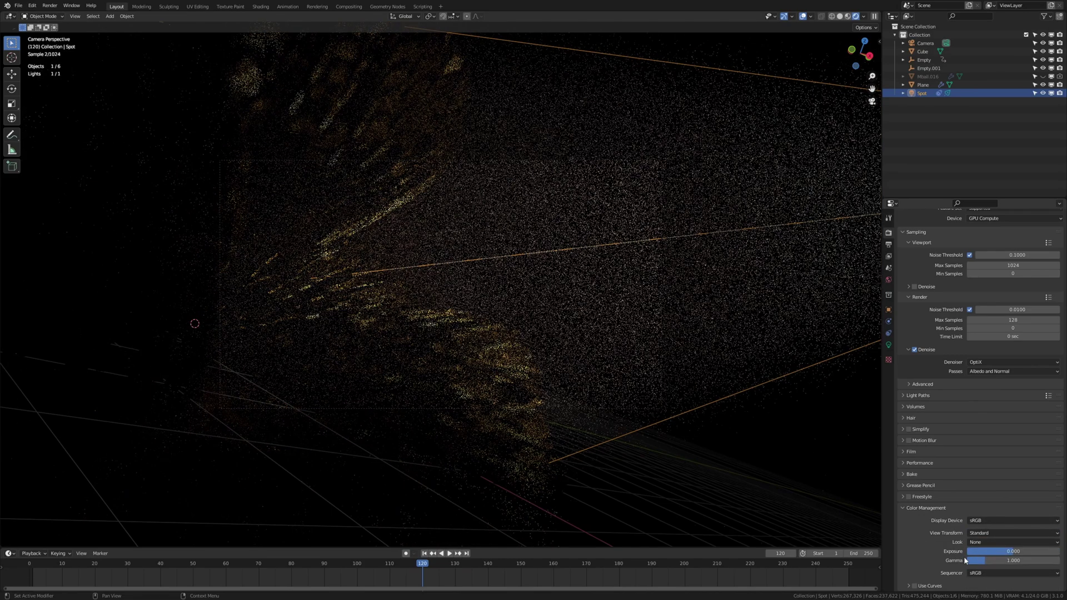
click(1000, 542)
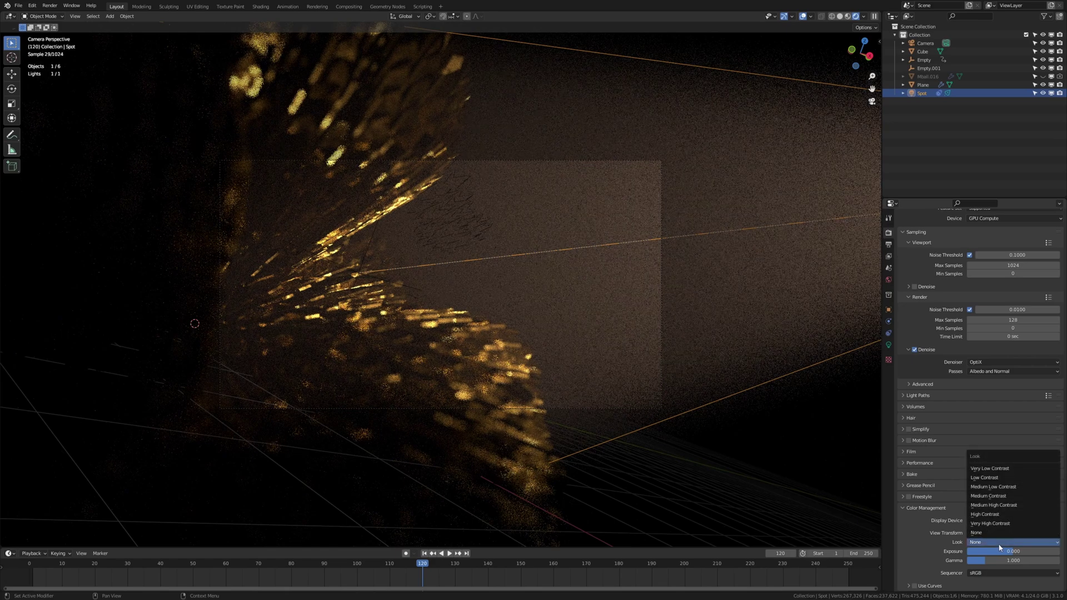
click(986, 514)
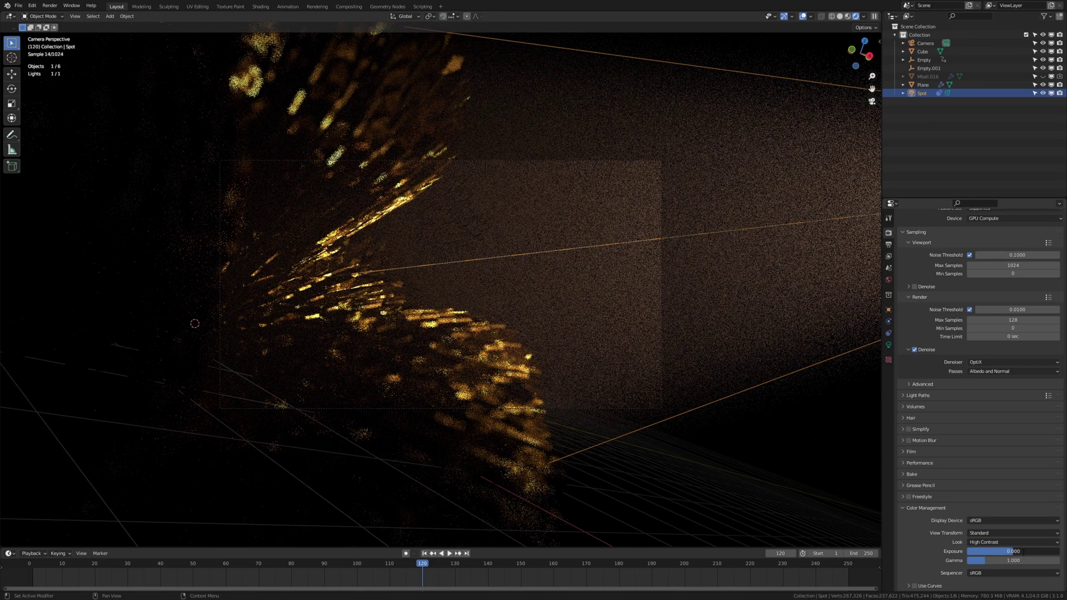
click(1024, 551)
text(0.0)
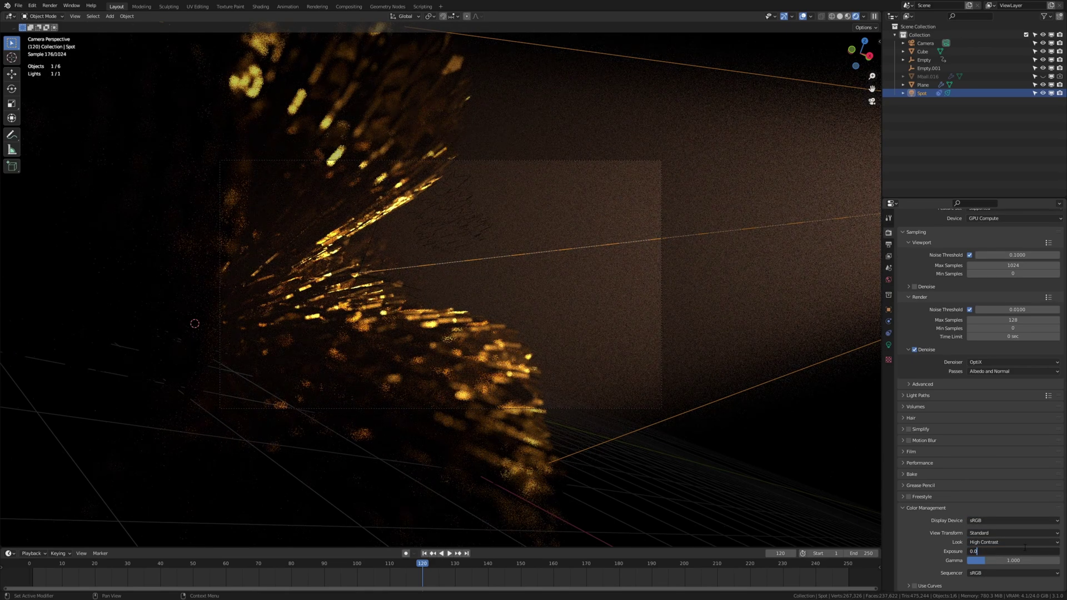
key(BackSpace)
key(BackSpace)
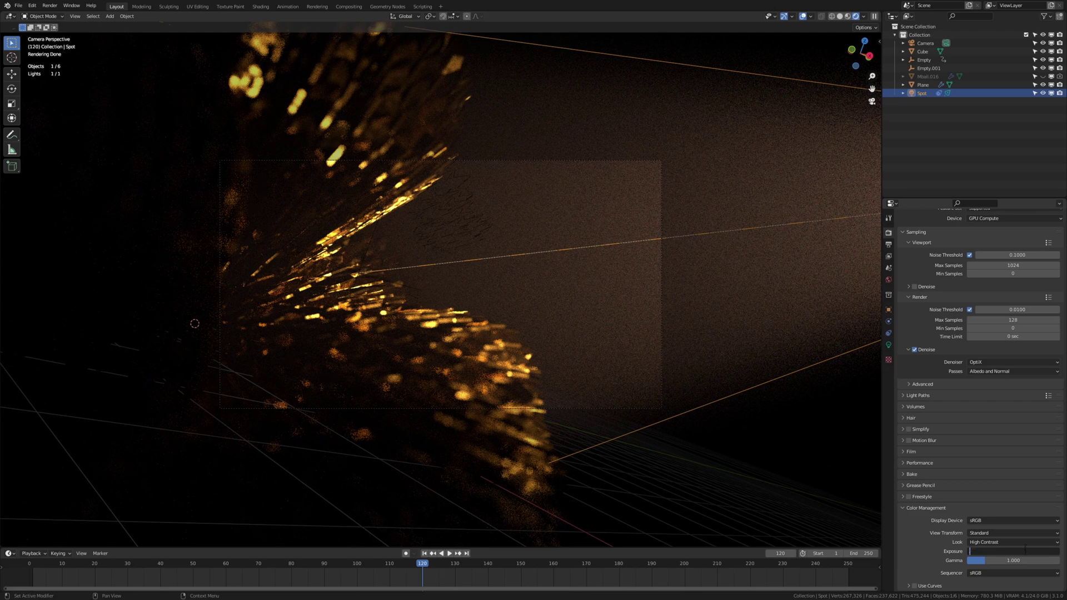
key(Return)
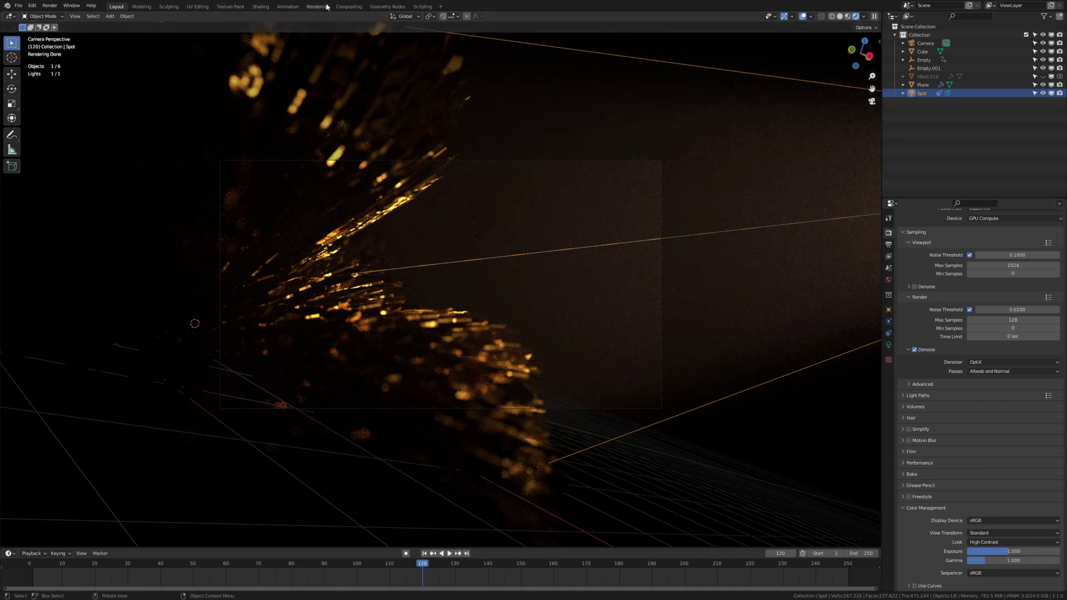
- Switch to the Compositing workspace to view the Render Layers, Denoise and Composite nodes
click(350, 7)
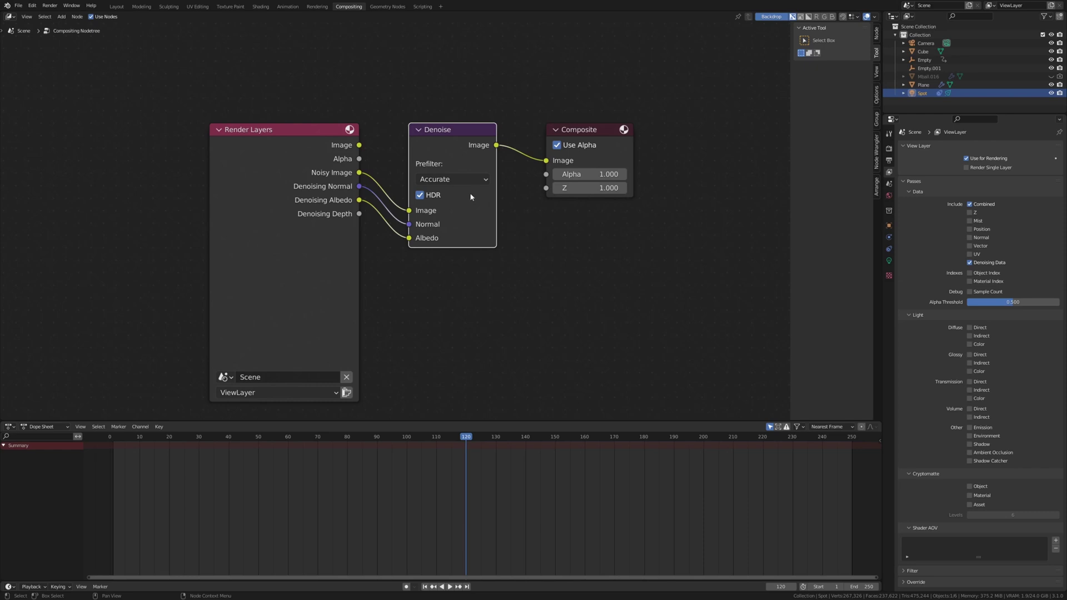
- Set the render output to the Renderd_Images folder with file prefix Abstract_Shape_, then save the project
click(526, 201)
click(1055, 314)
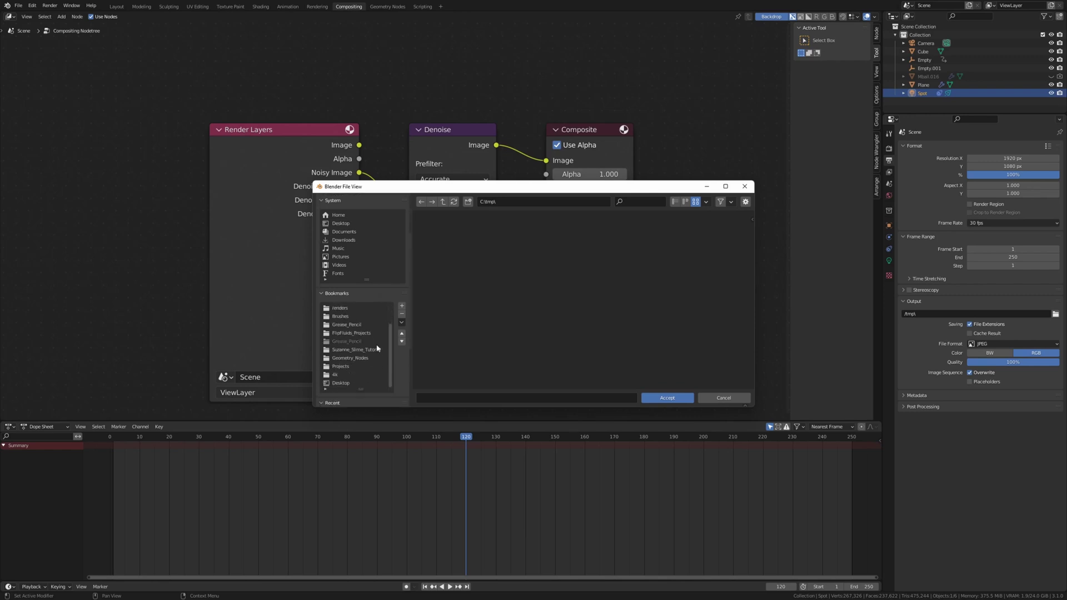
scroll(389, 341, down, 3)
click(359, 350)
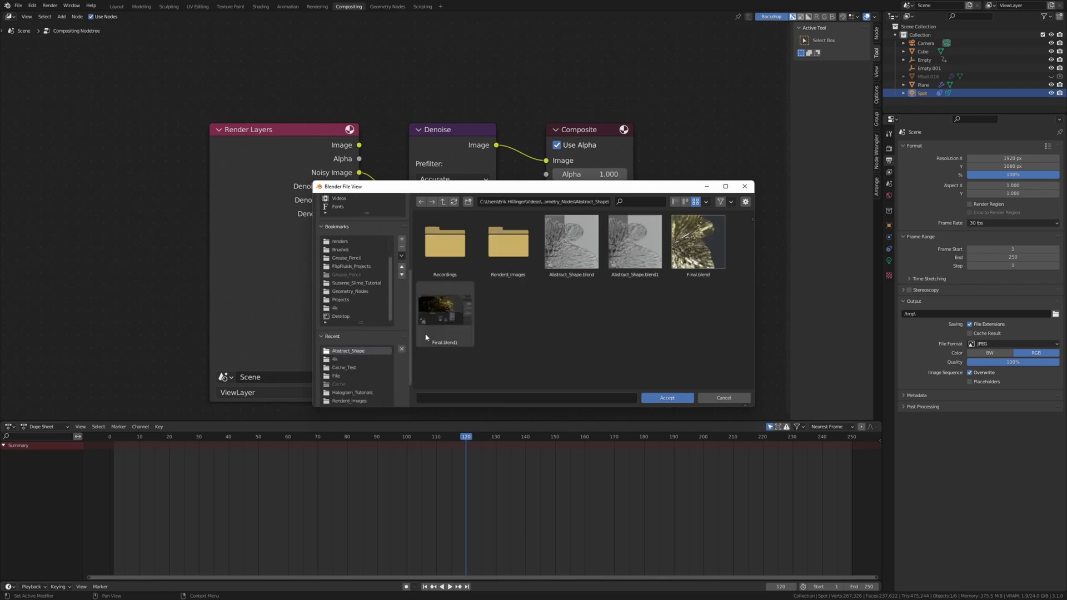
double_click(514, 250)
click(536, 396)
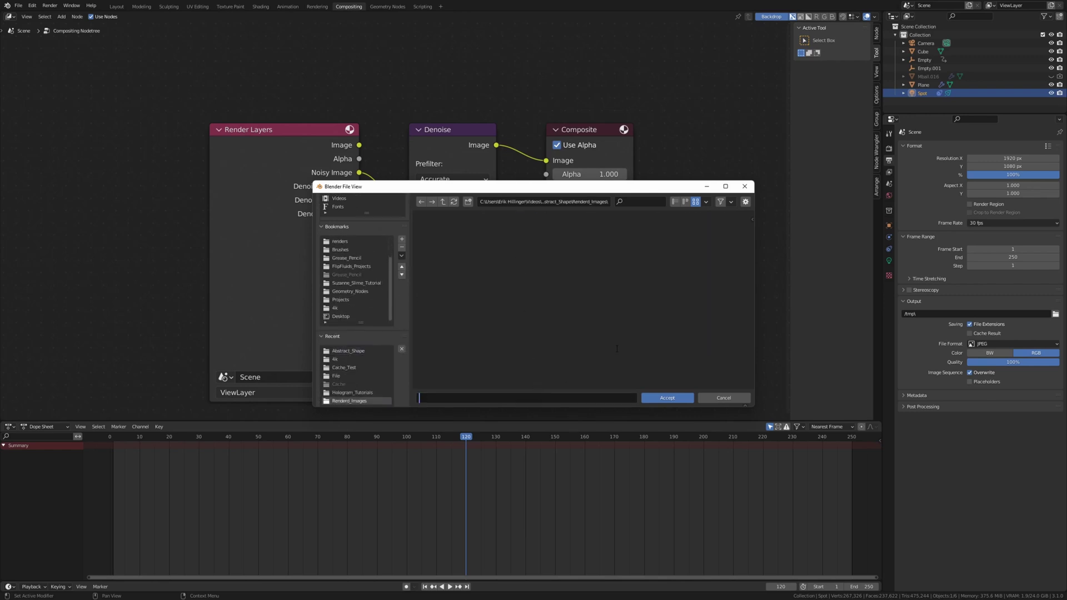
text(Abstract_Shape_)
click(661, 398)
click(628, 316)
key(ctrl+s)
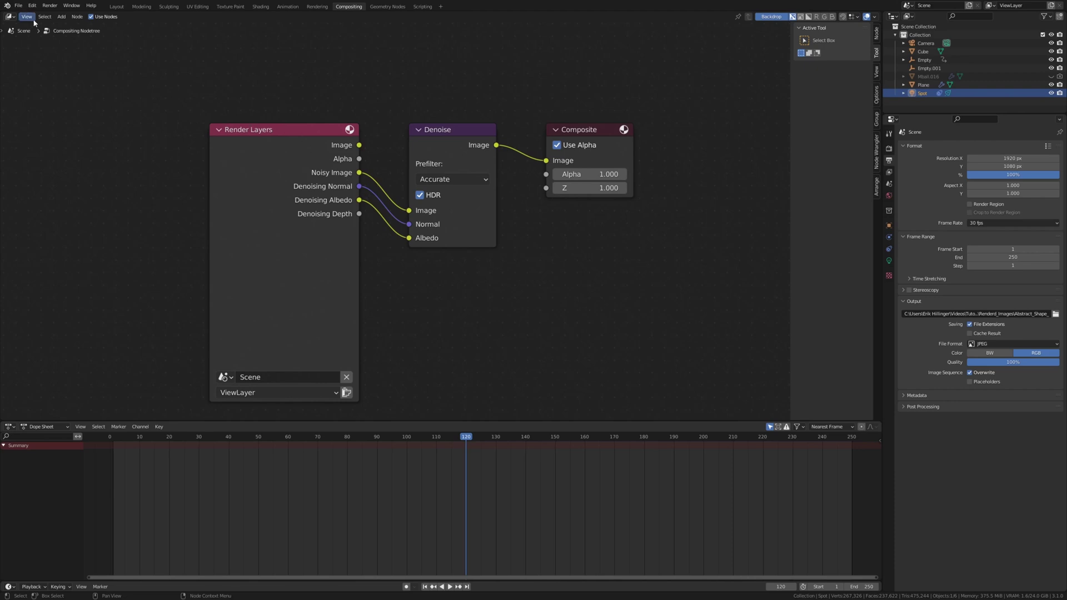
- Render the full animation as JPEG frames through frame 250 and close the render window
click(50, 5)
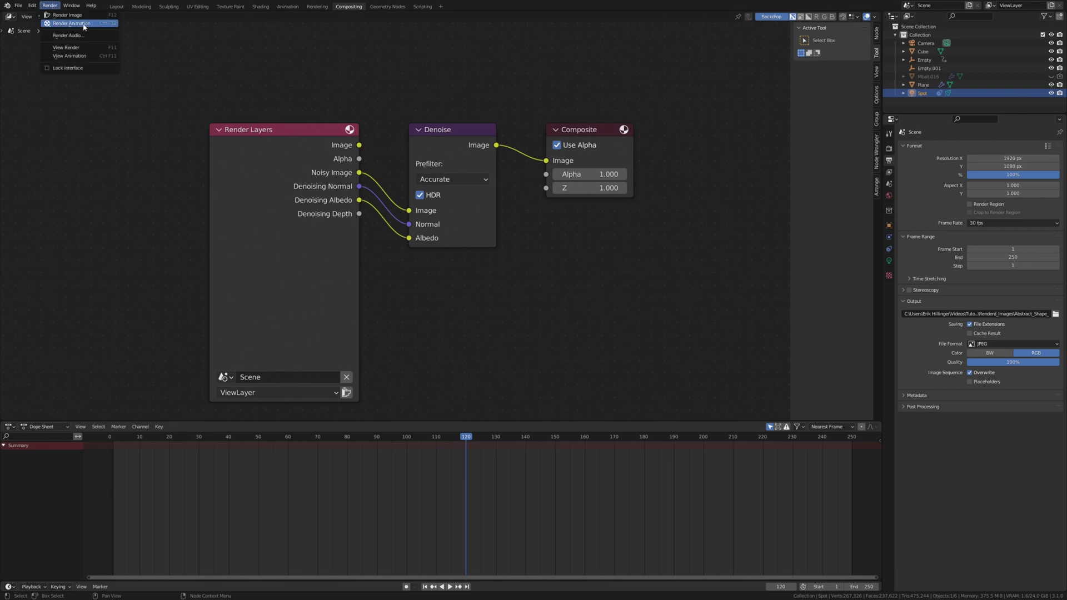
click(81, 23)
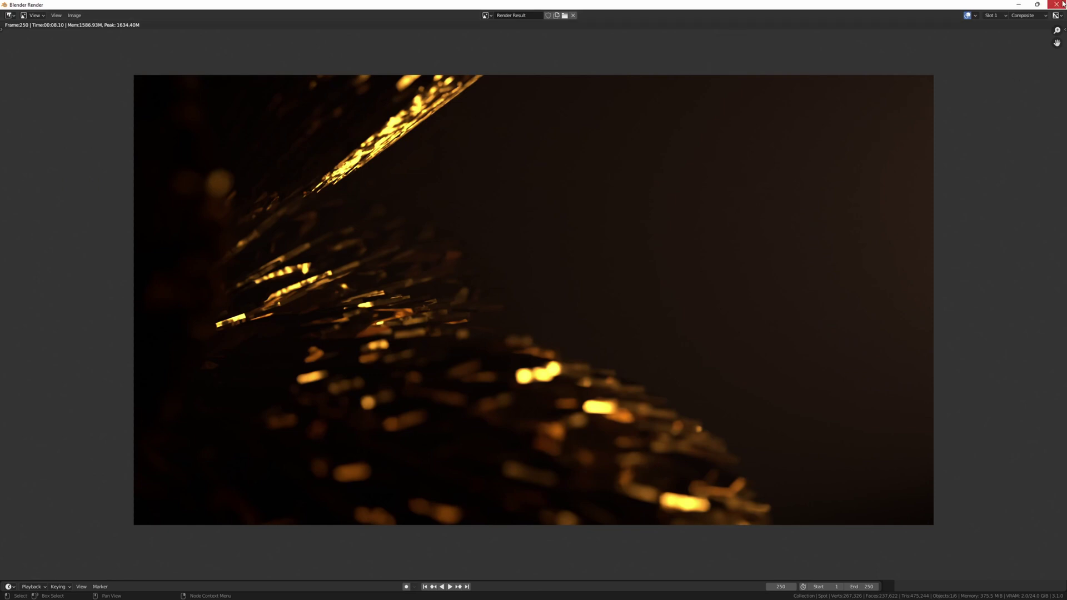
click(1056, 4)
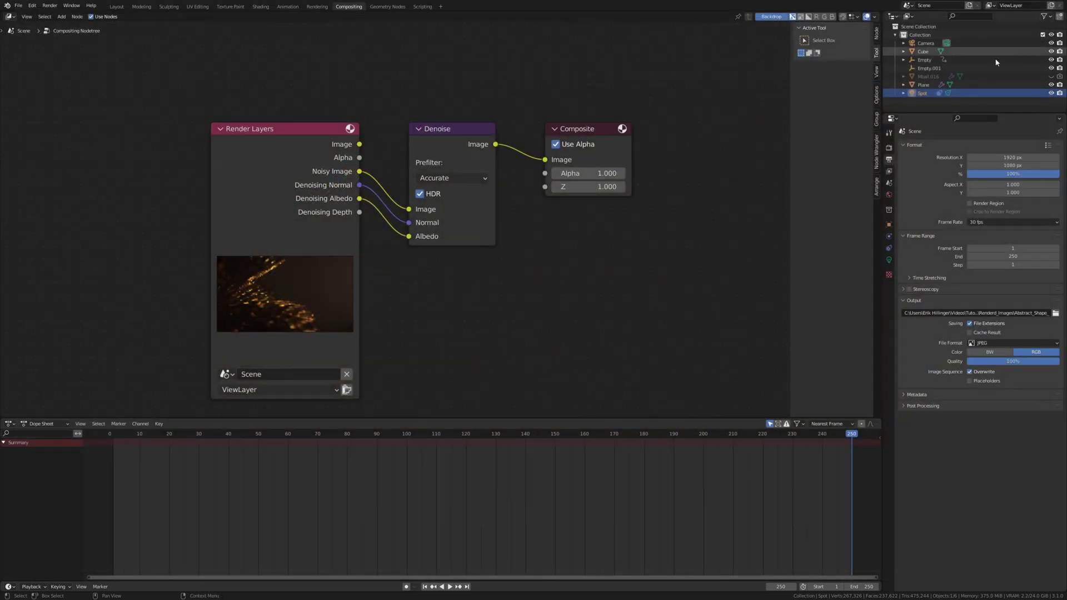
click(438, 6)
mouse_move(434, 58)
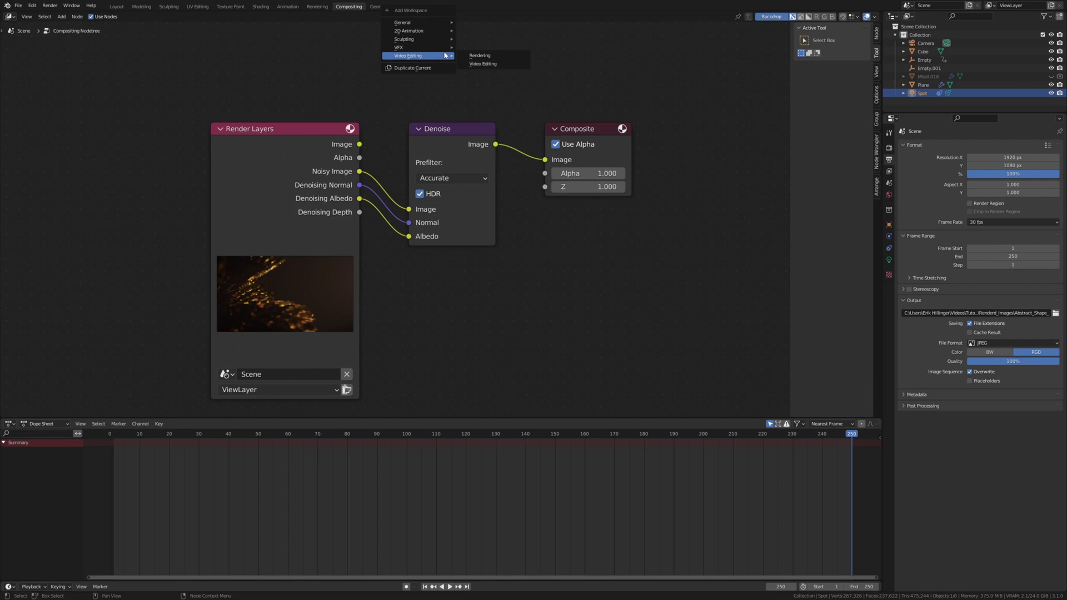
- Add a Video Editing workspace and set the output file format to FFmpeg Video
click(483, 64)
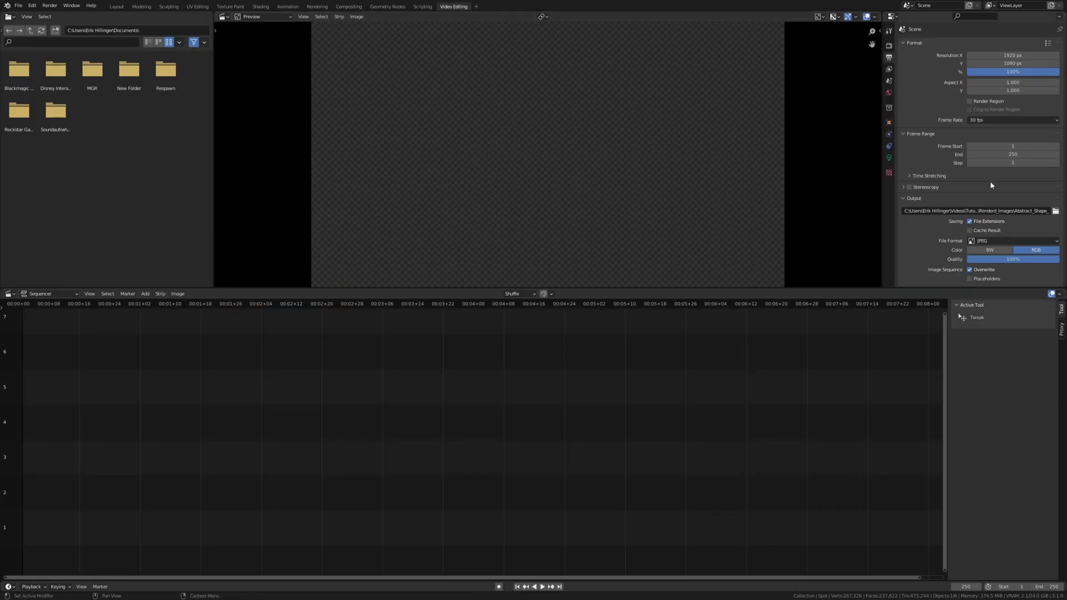
scroll(1009, 215, down, 1)
click(1015, 218)
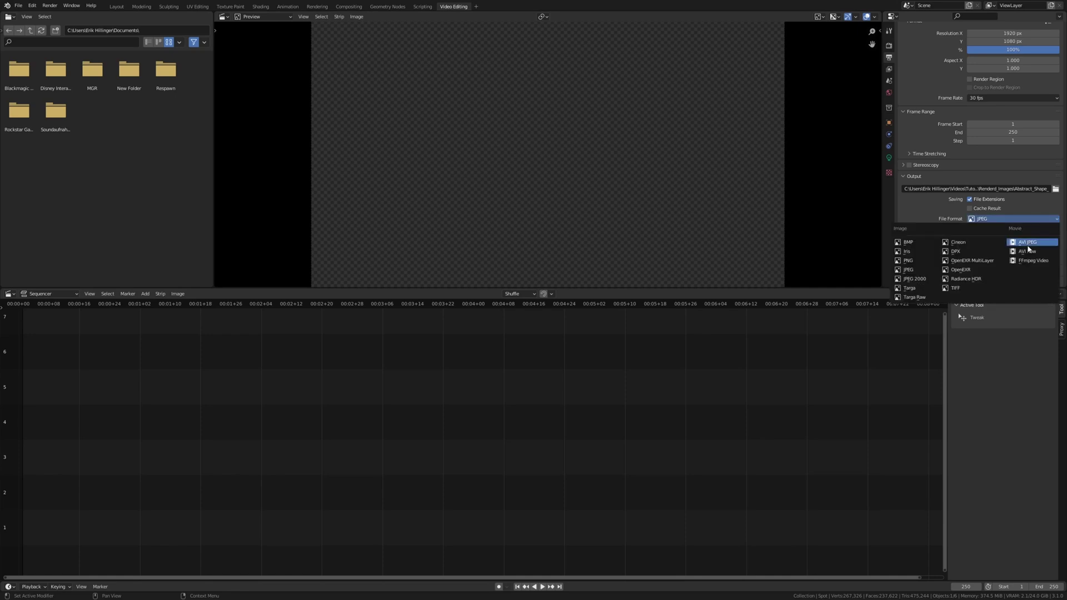
click(1032, 261)
- Use the MPEG-4 container with Perceptually Lossless quality, then return to frame 1
click(921, 260)
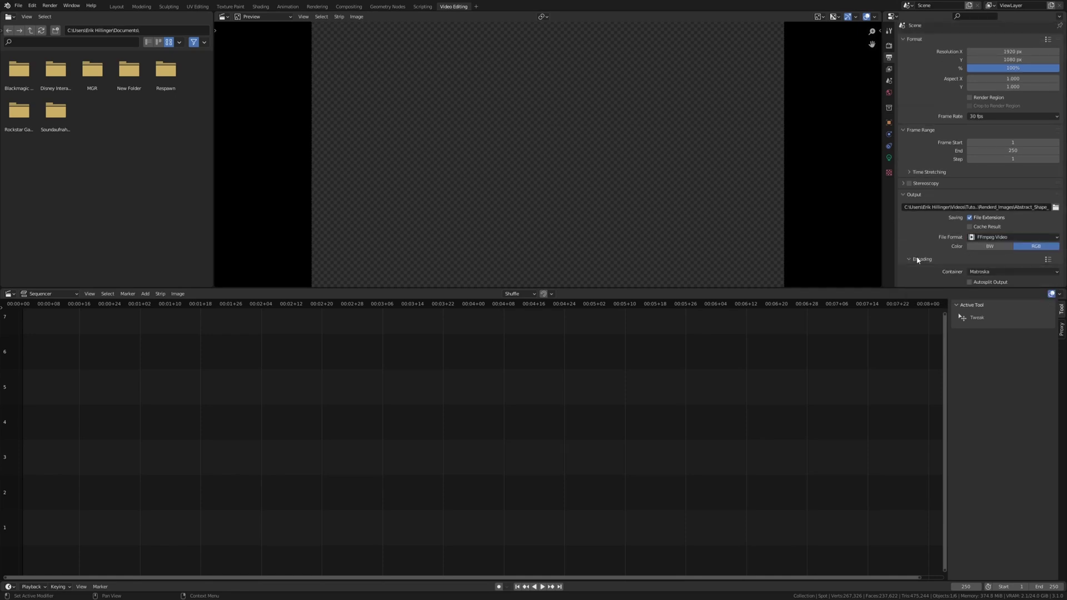
scroll(925, 254, down, 2)
click(987, 239)
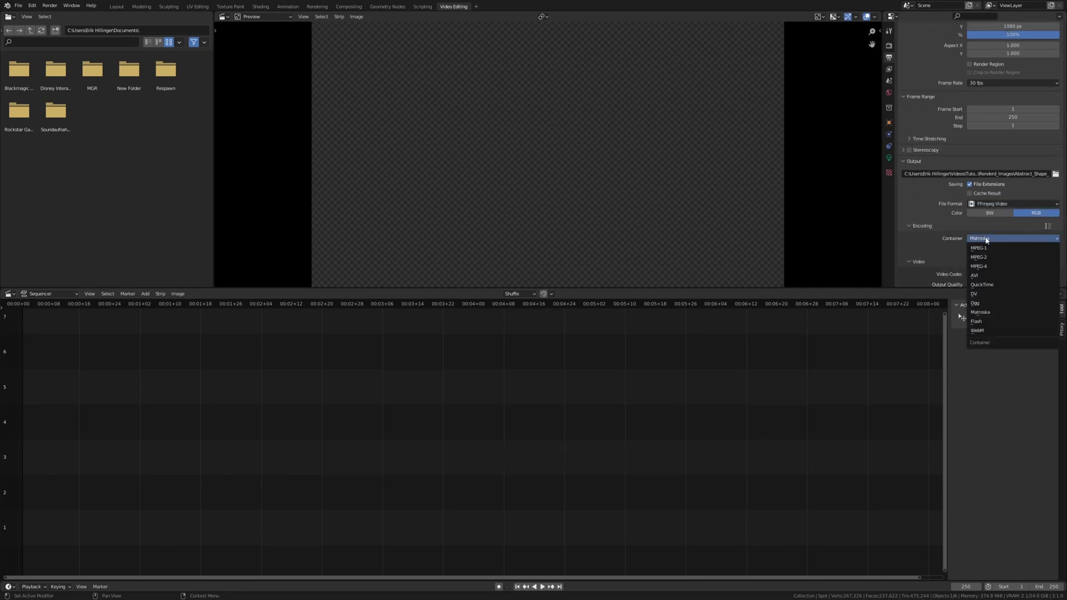
click(987, 269)
scroll(987, 268, down, 3)
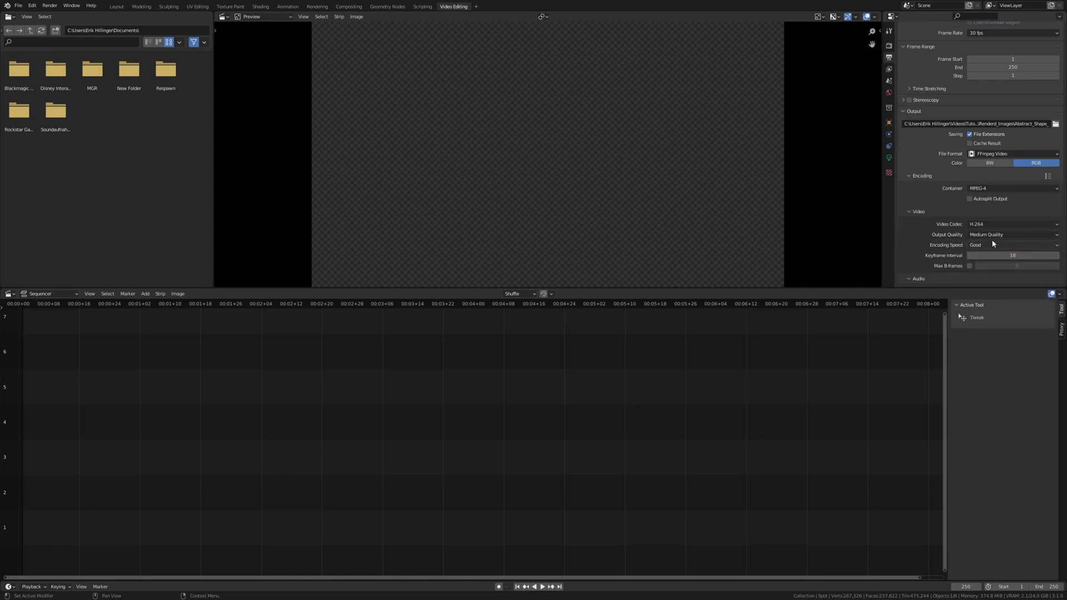
click(1002, 236)
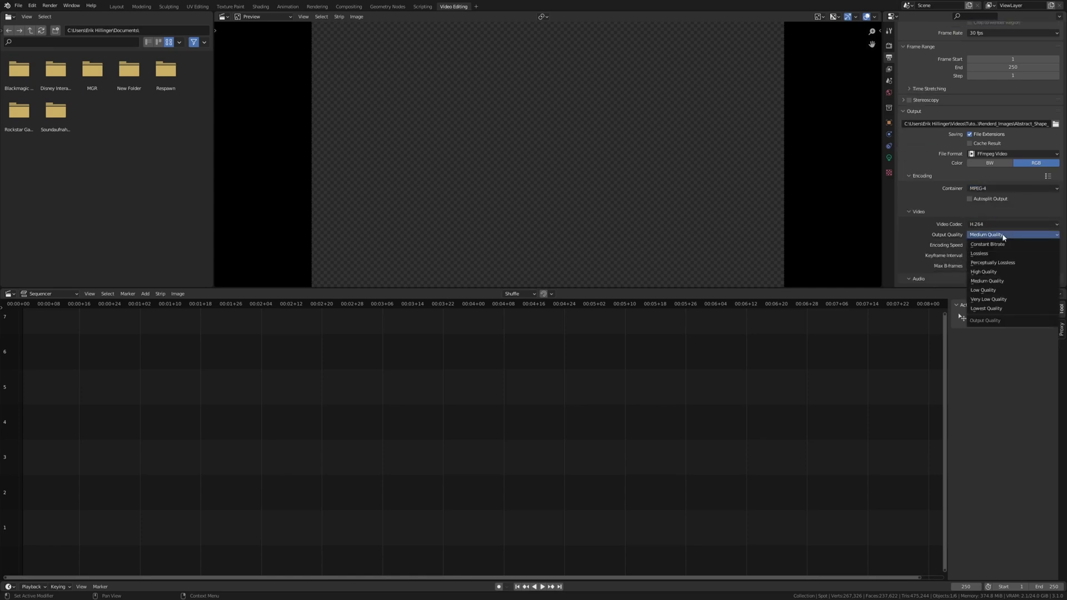
click(1011, 264)
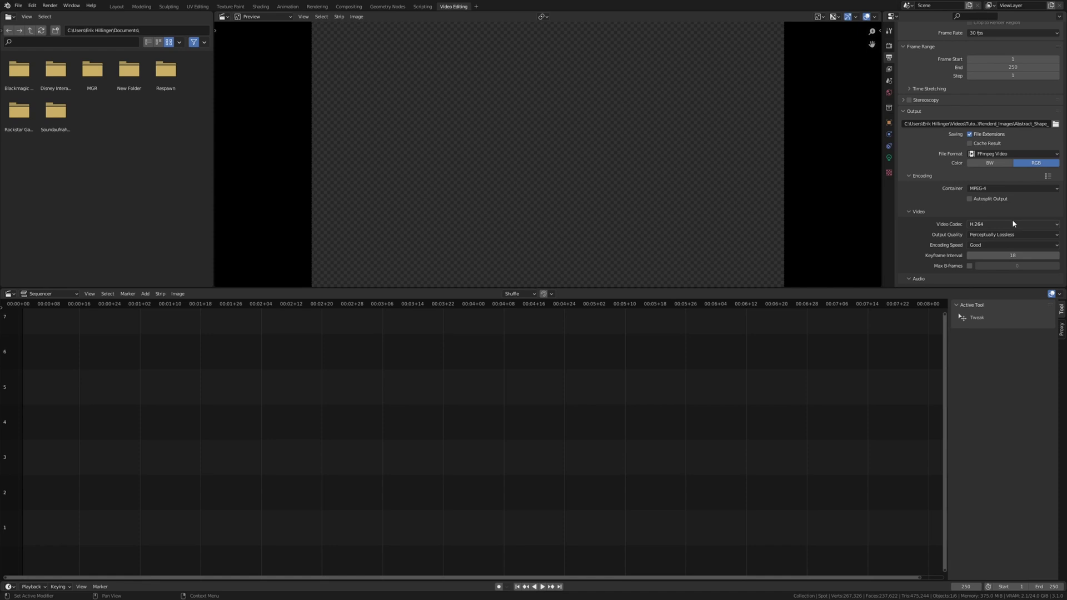
click(517, 586)
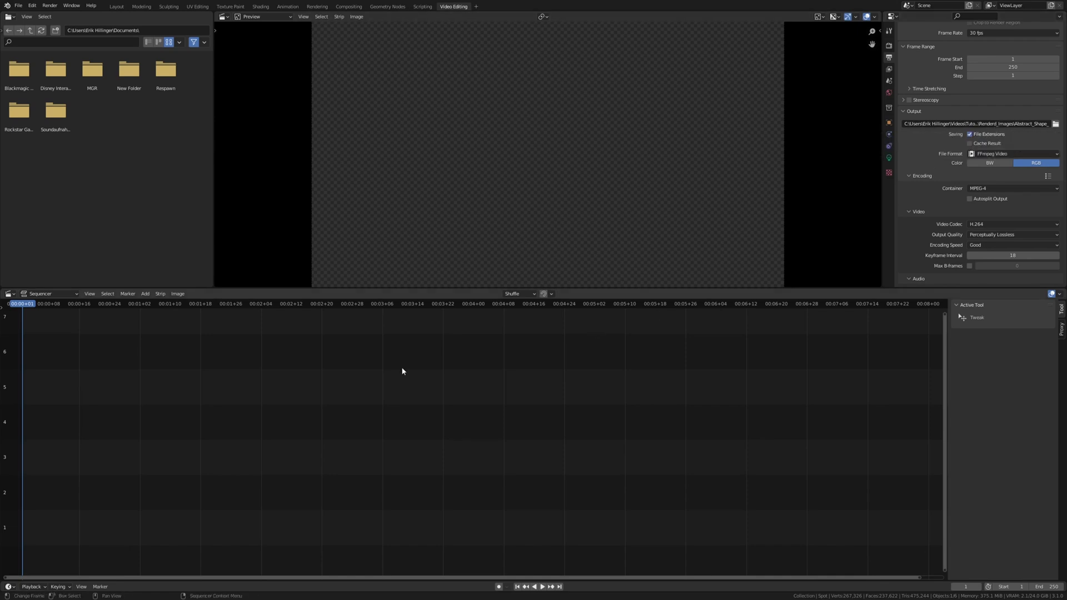
- Add all Abstract_Shape JPEG frames from Renderd_Images as one image strip in channel 1
key(shift+a)
click(389, 413)
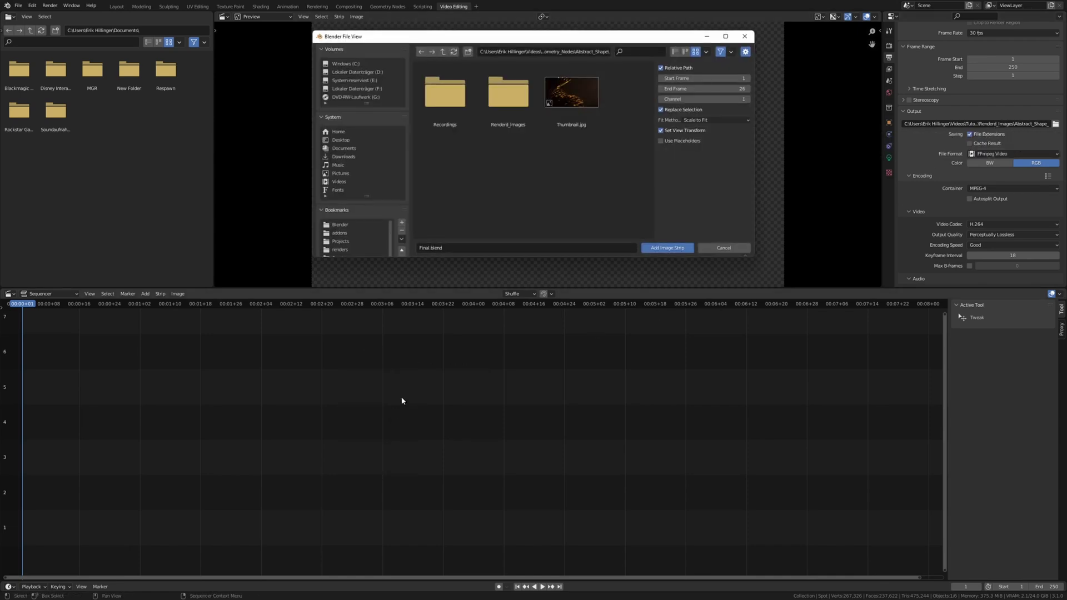
click(576, 54)
text(etry_Nodes\Abstract_Shape\Renderd_Images\Abstract_Shape)
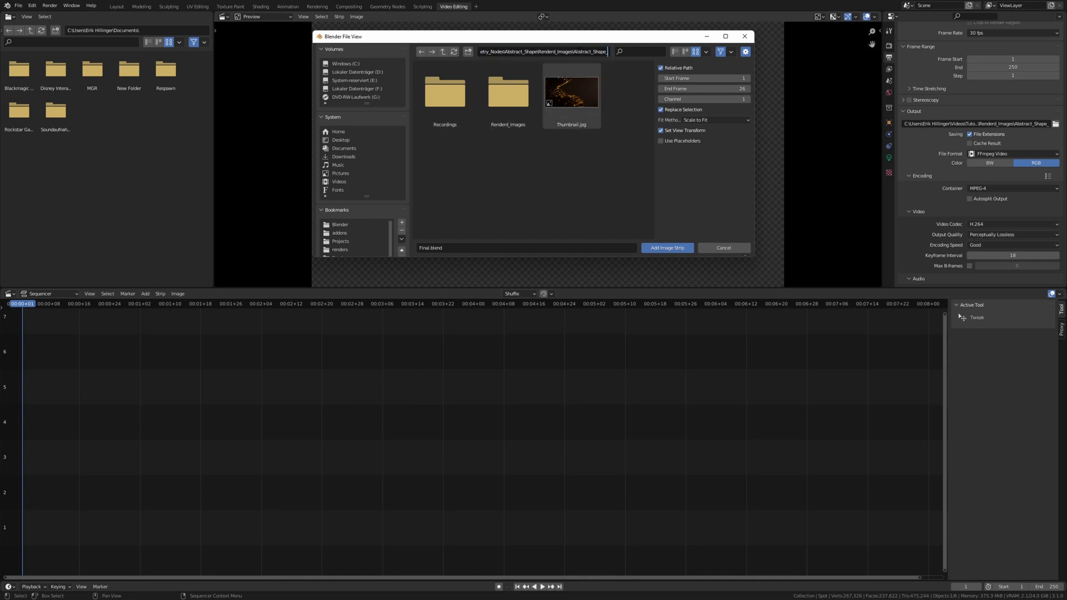
key(BackSpace)
key(BackSpace)
key(BackSpace)
key(BackSpace)
key(BackSpace)
key(BackSpace)
key(BackSpace)
key(BackSpace)
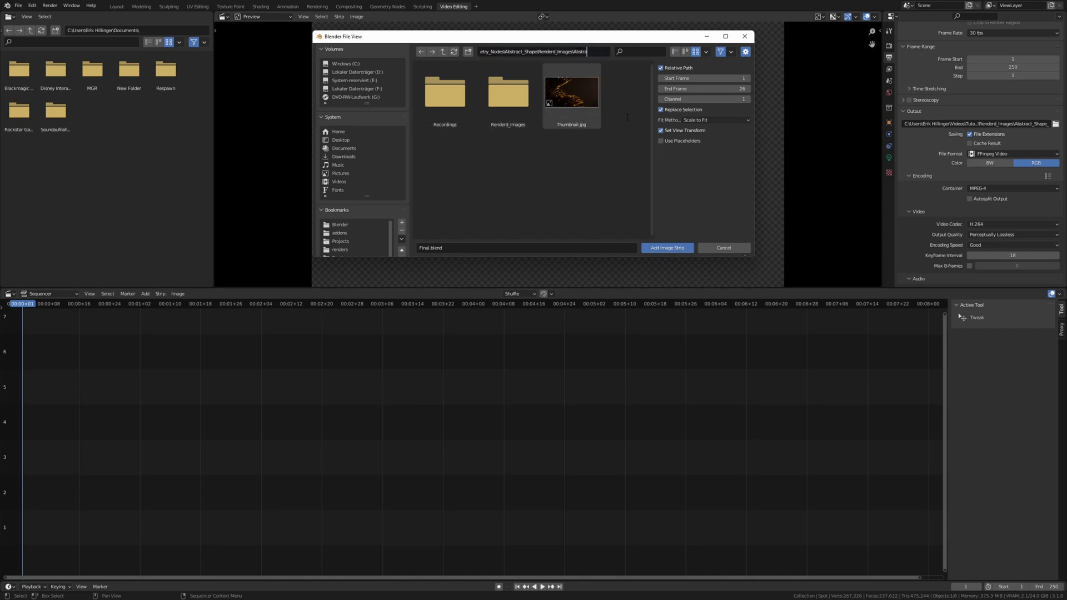
key(BackSpace)
key(BackSpace)
key(Return)
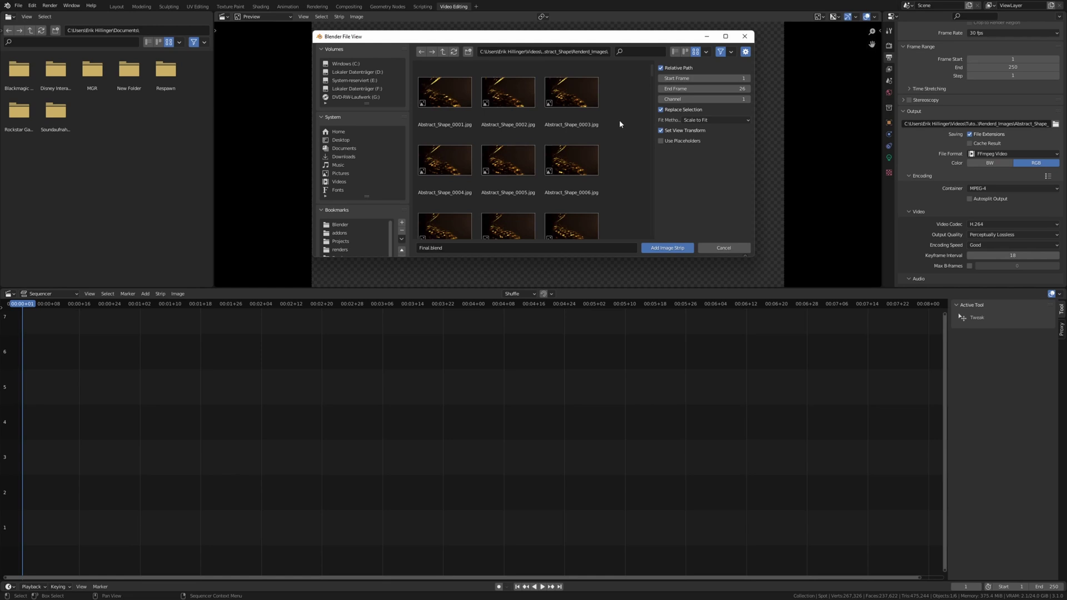
key(a)
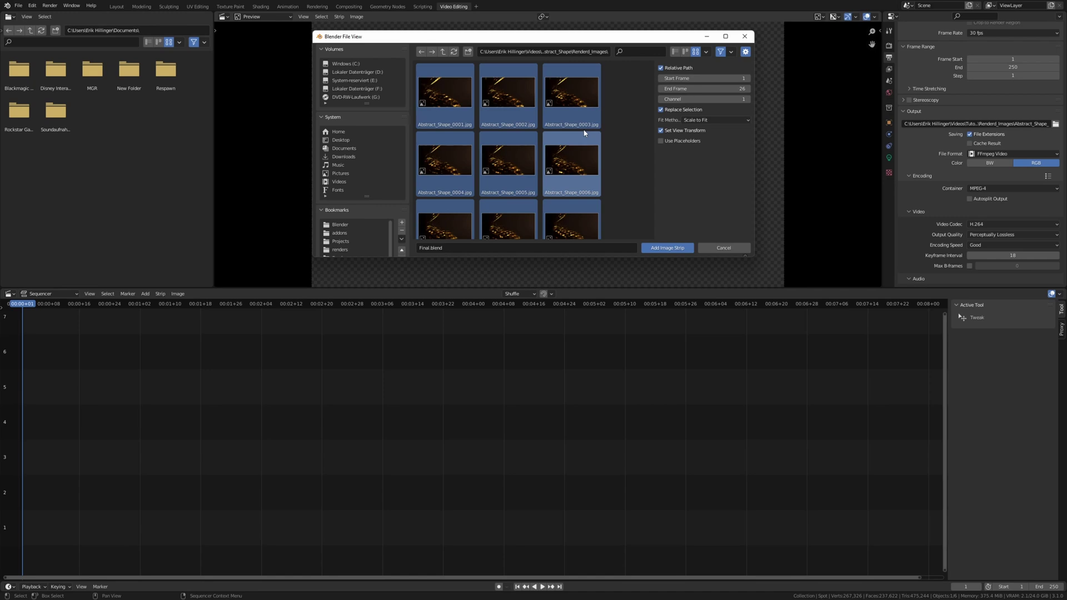
key(Return)
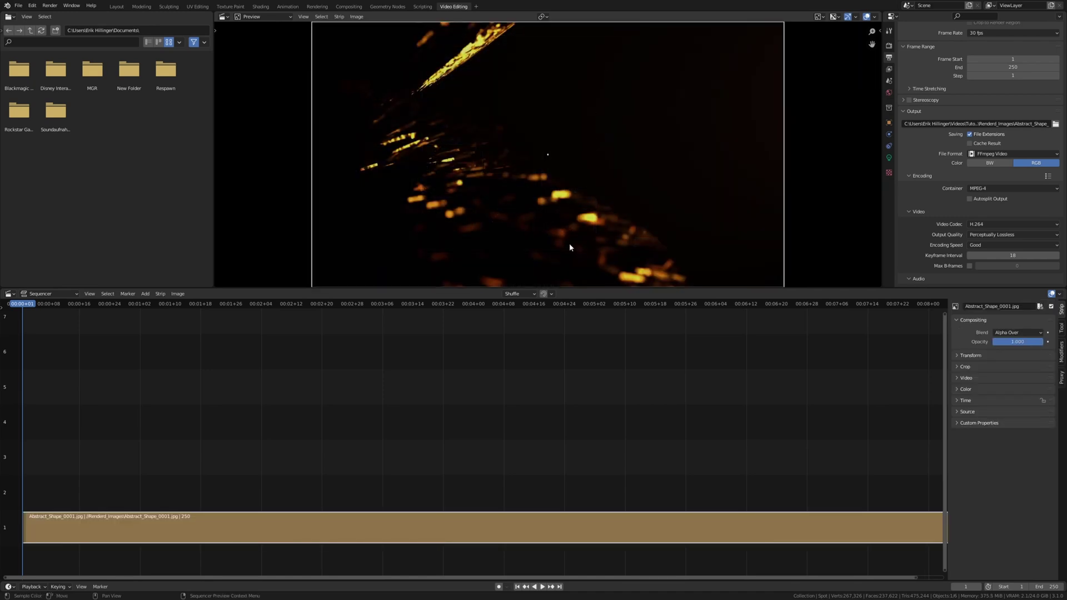
- Render the sequencer's image strip out as the final MP4 video
click(50, 5)
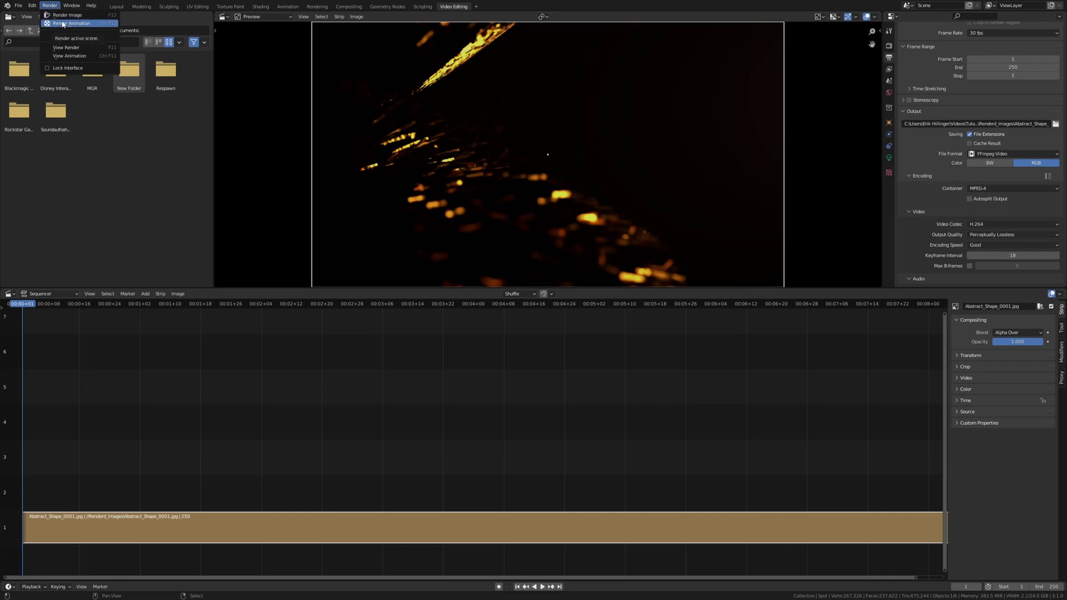
click(69, 24)
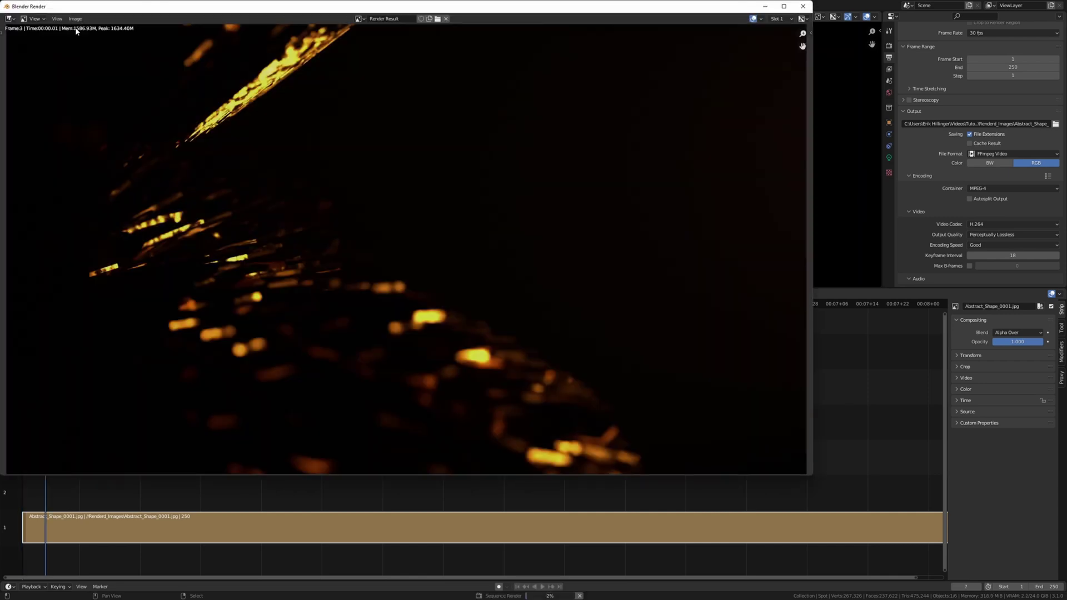